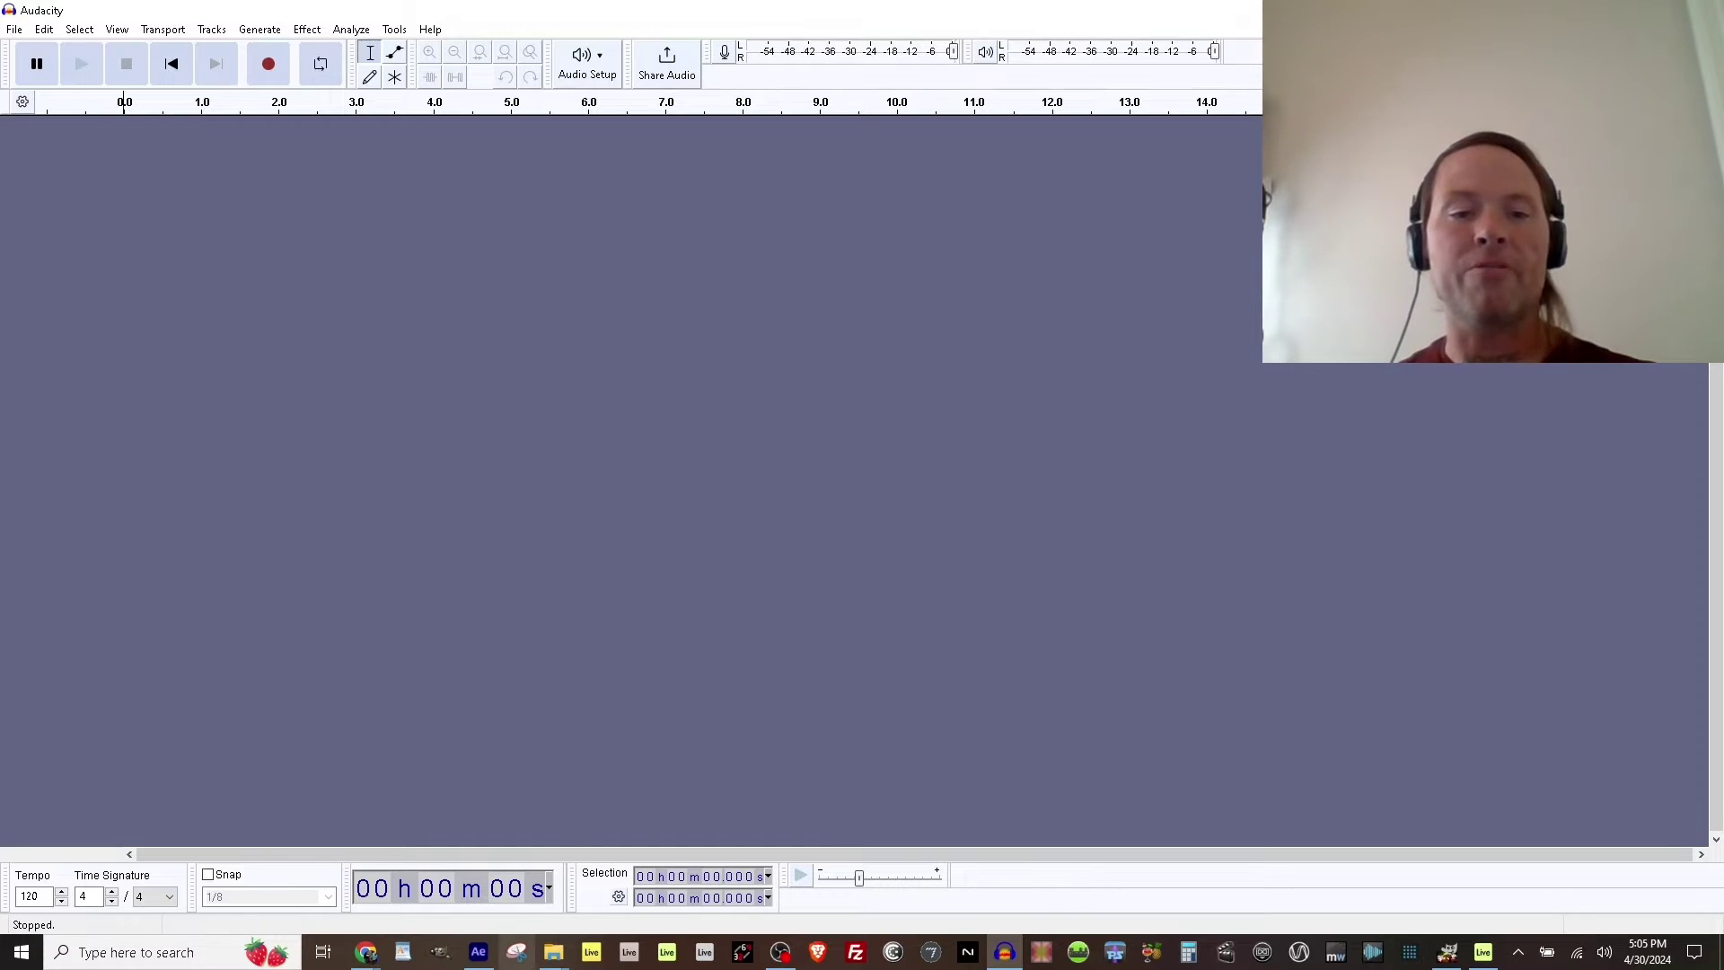
Compare the Audacity website with the OpenVINO AI plugins v3.5.1-R2 release page, scrolling to its assets.
{"action": "mouse_move", "coordinate": [368, 959]}
{"action": "left_click", "coordinate": [431, 876]}
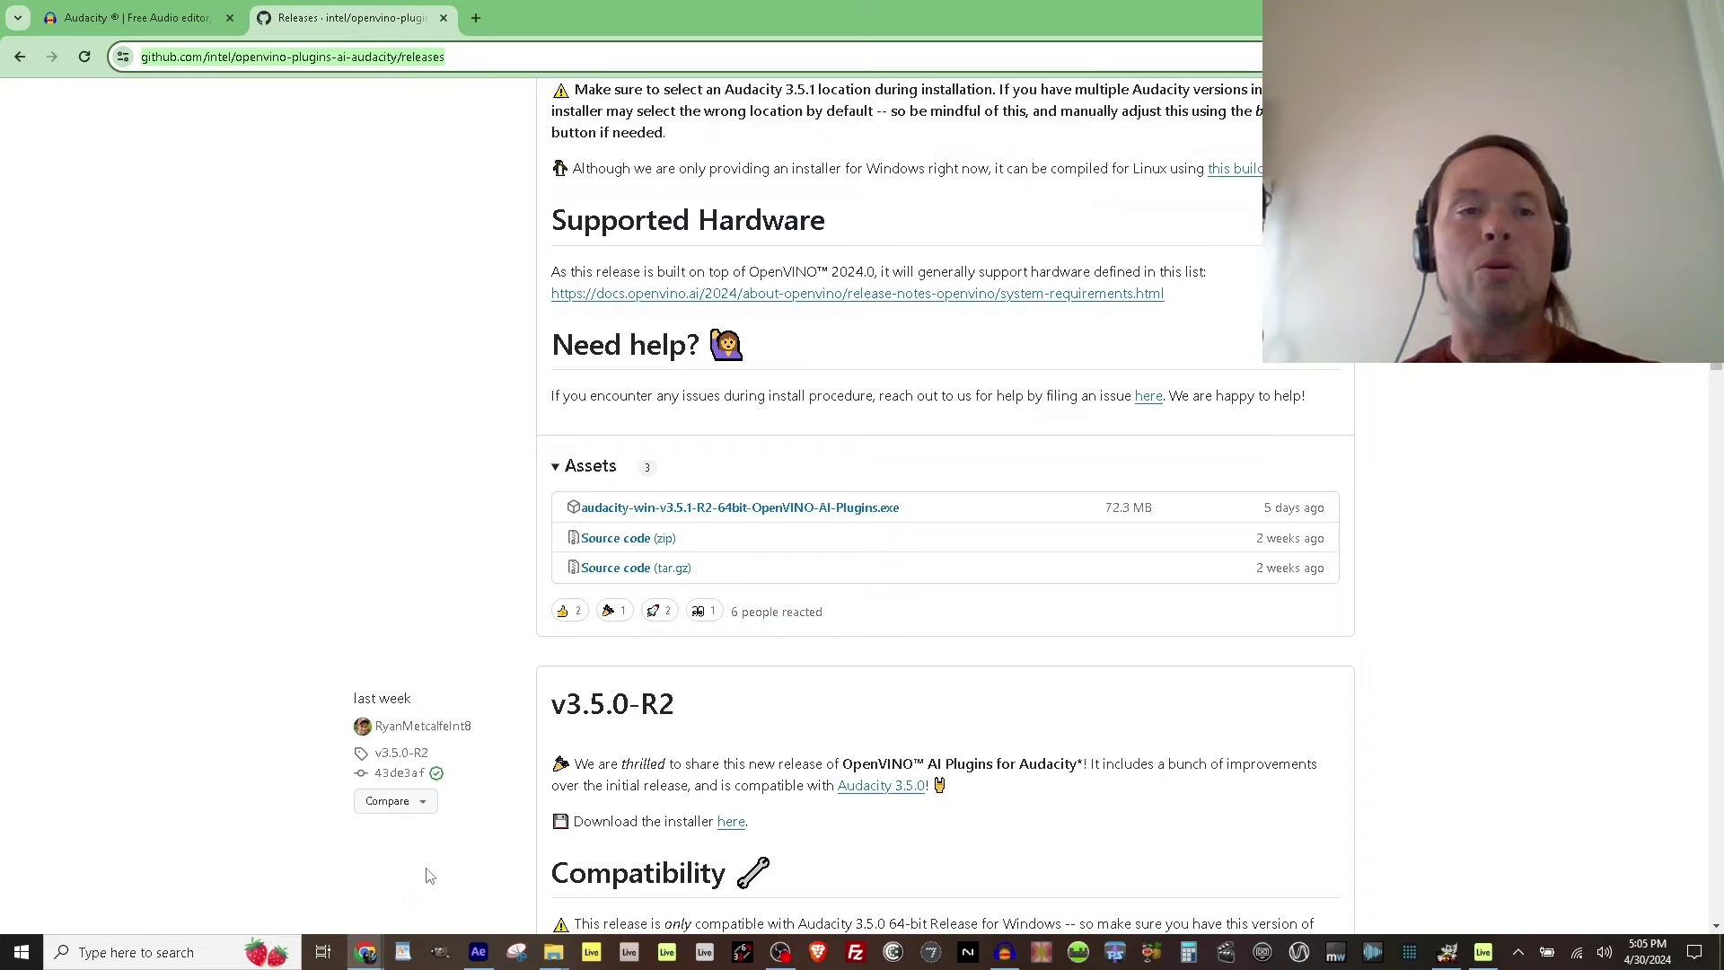
{"action": "left_click", "coordinate": [102, 17]}
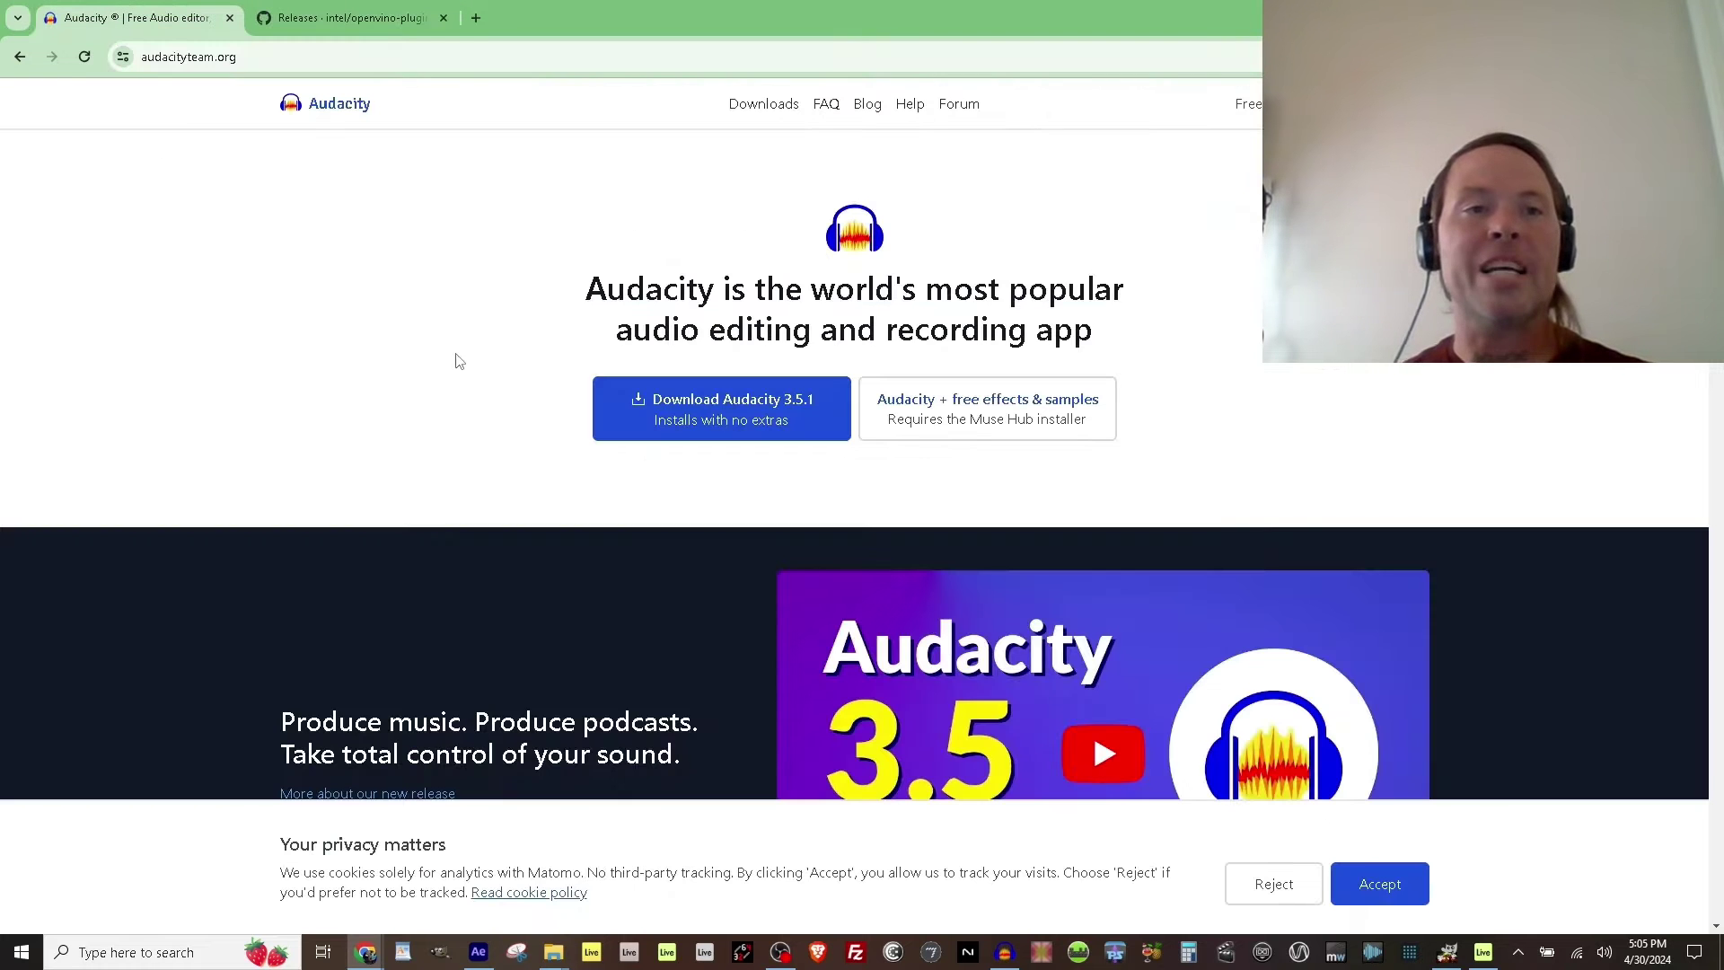
{"action": "left_click", "coordinate": [343, 23]}
{"action": "scroll", "coordinate": [1232, 340], "scroll_direction": "up", "scroll_amount": 10}
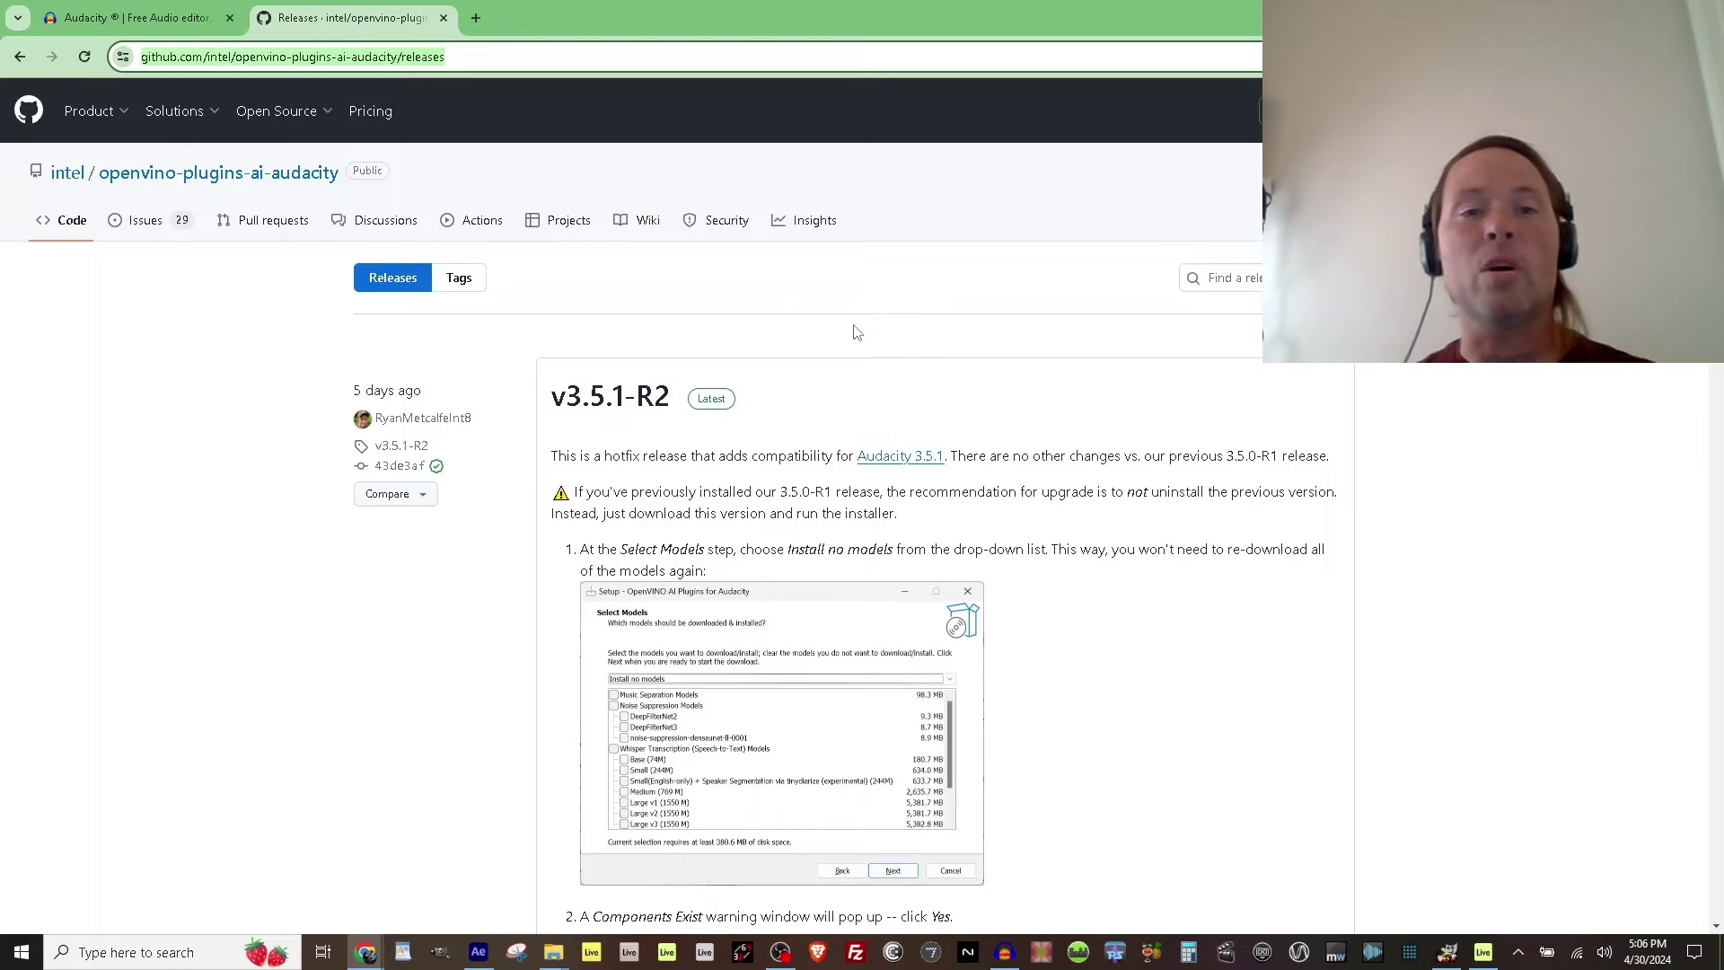
{"action": "scroll", "coordinate": [853, 332], "scroll_direction": "down", "scroll_amount": 10}
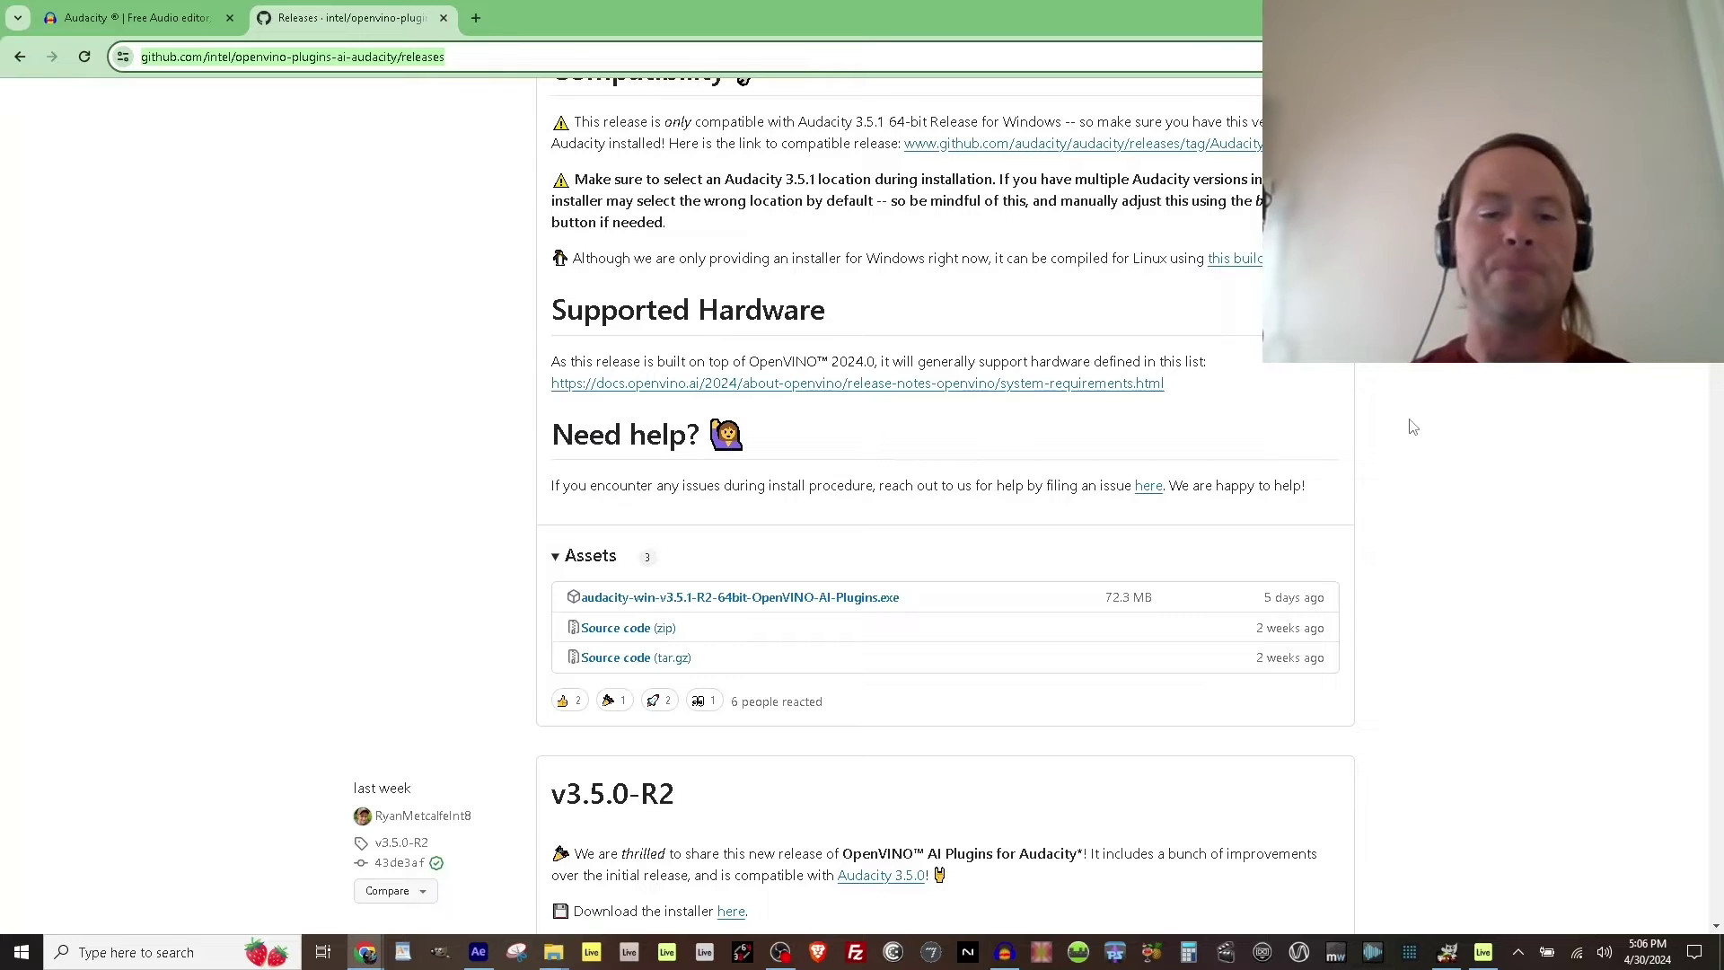
Check the Audacity download page and the OpenVINO release again, then return to the empty Audacity window.
{"action": "mouse_move", "coordinate": [1019, 959]}
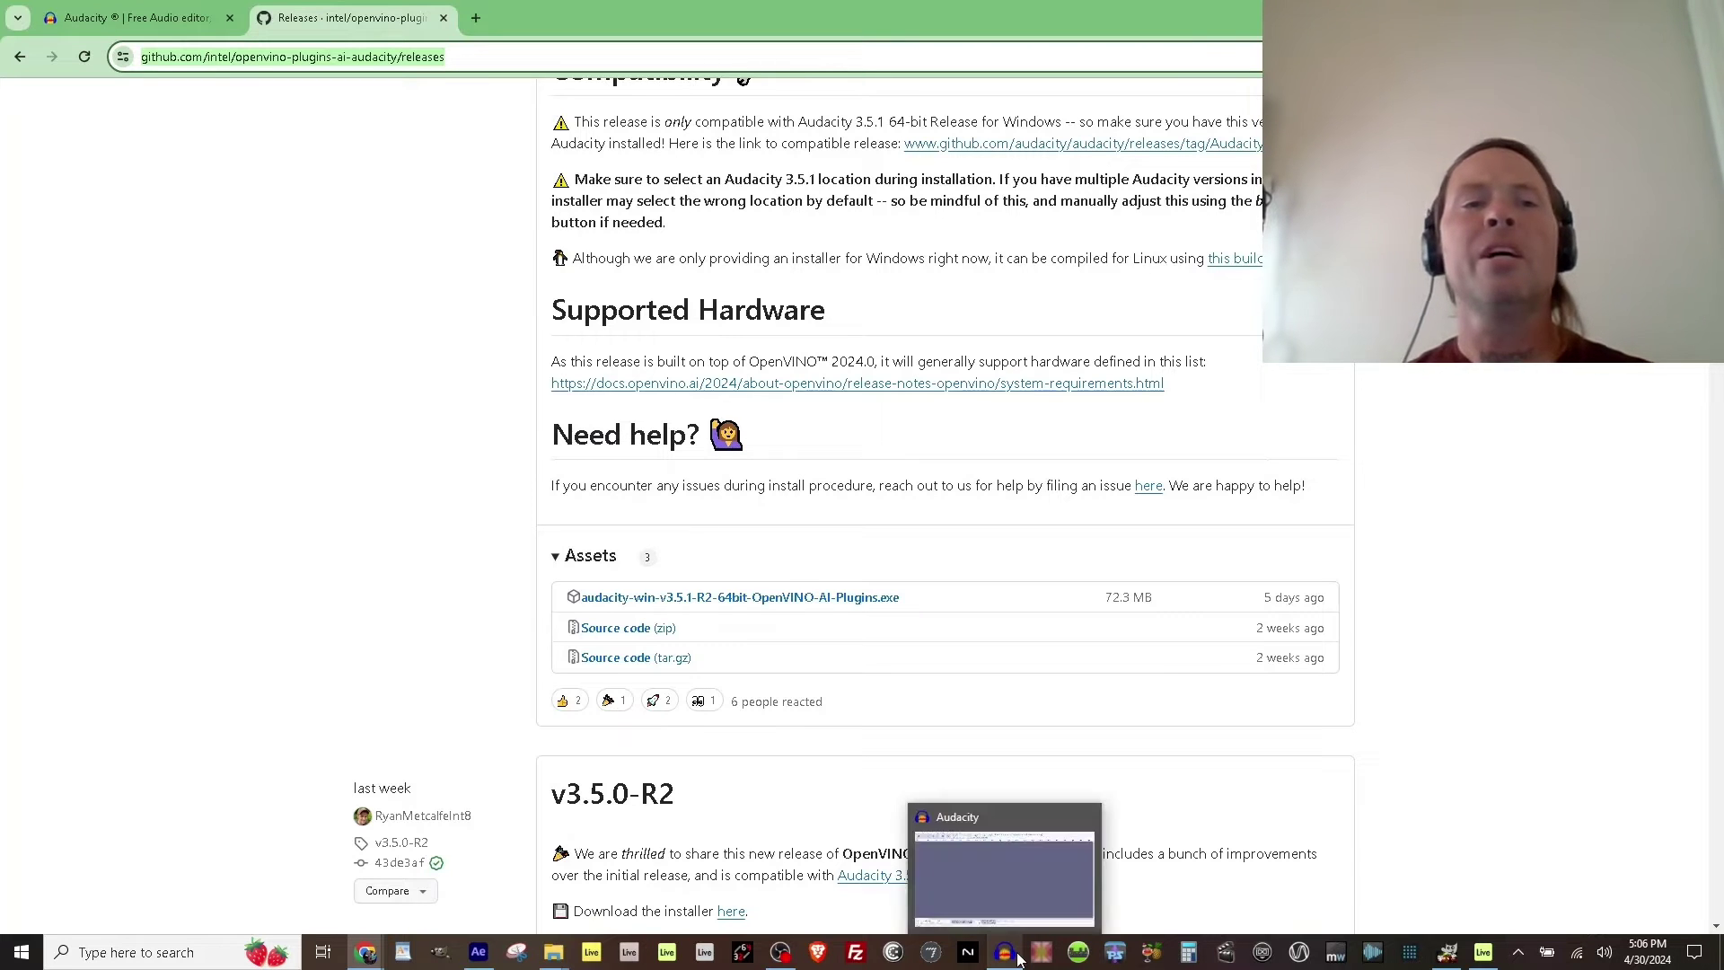
{"action": "left_click", "coordinate": [166, 20]}
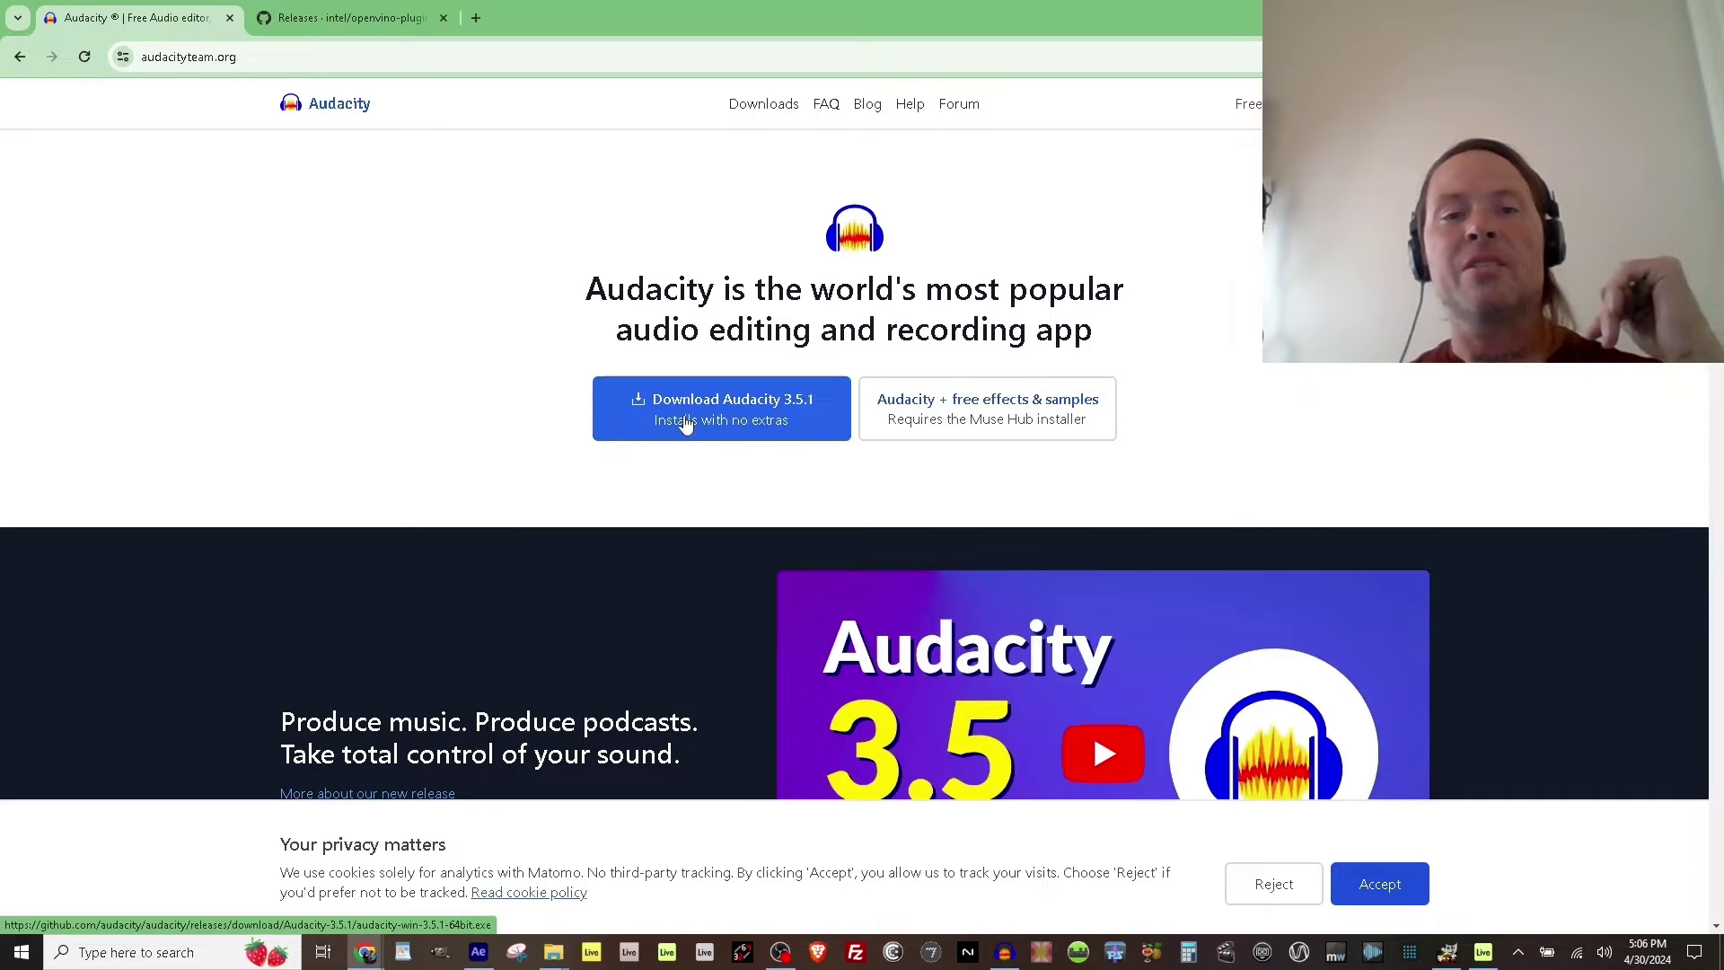
{"action": "left_click", "coordinate": [304, 20]}
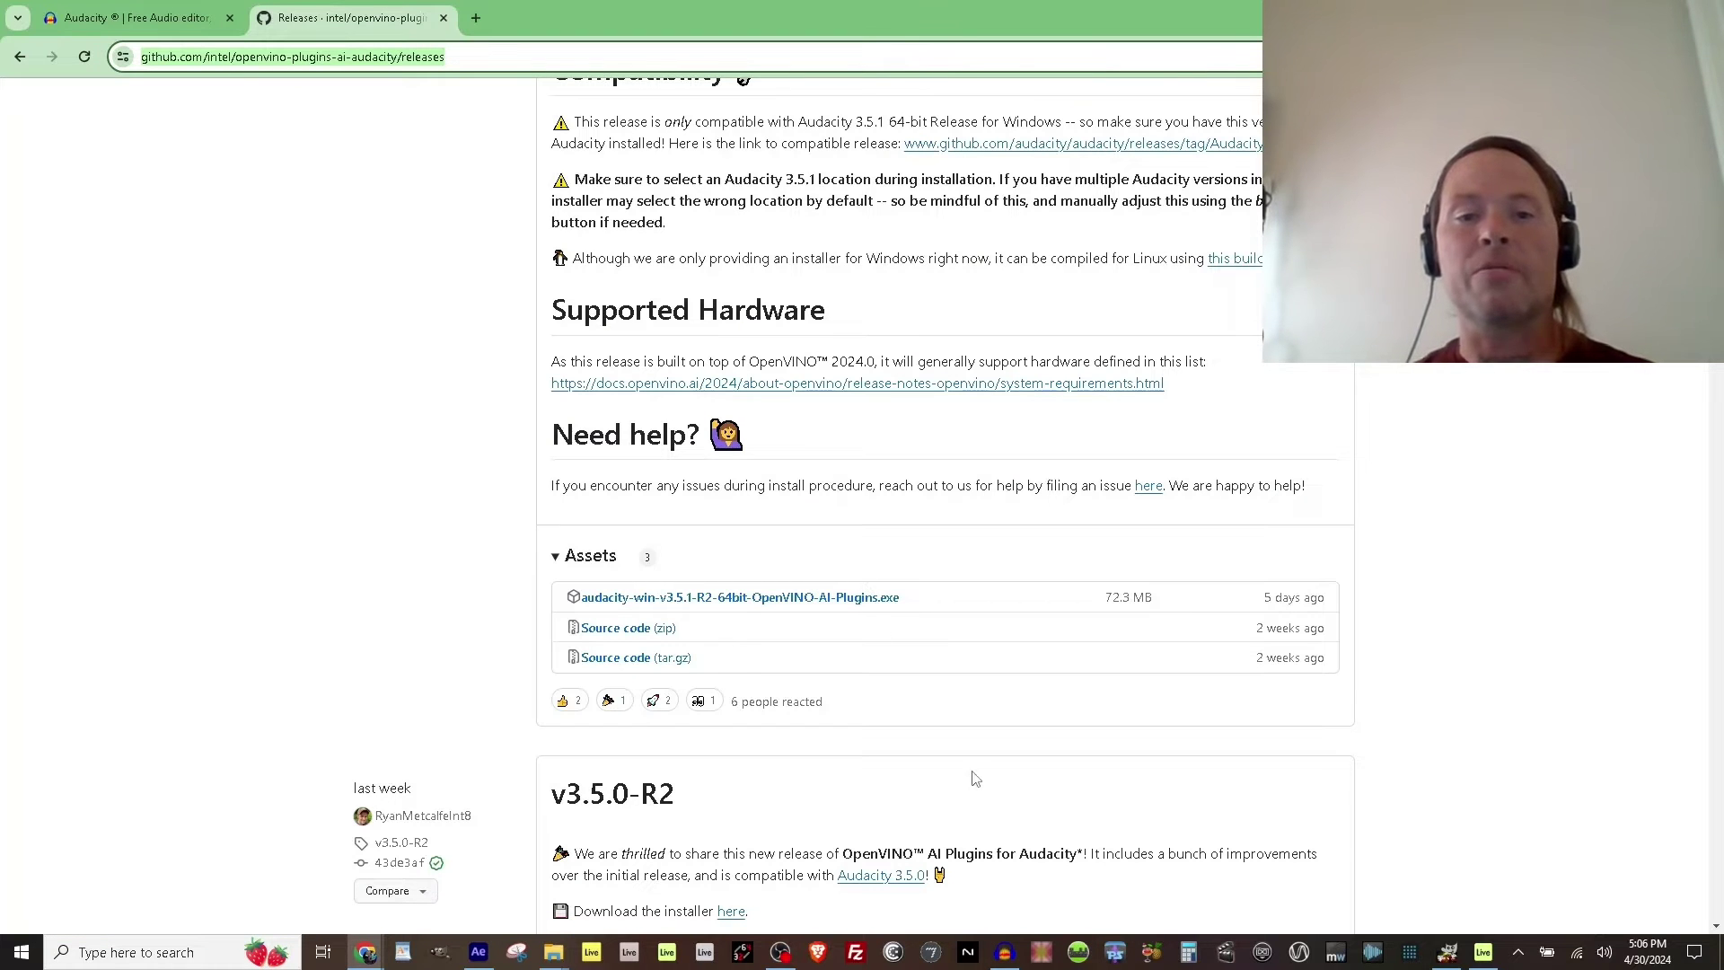
{"action": "left_click", "coordinate": [1004, 952]}
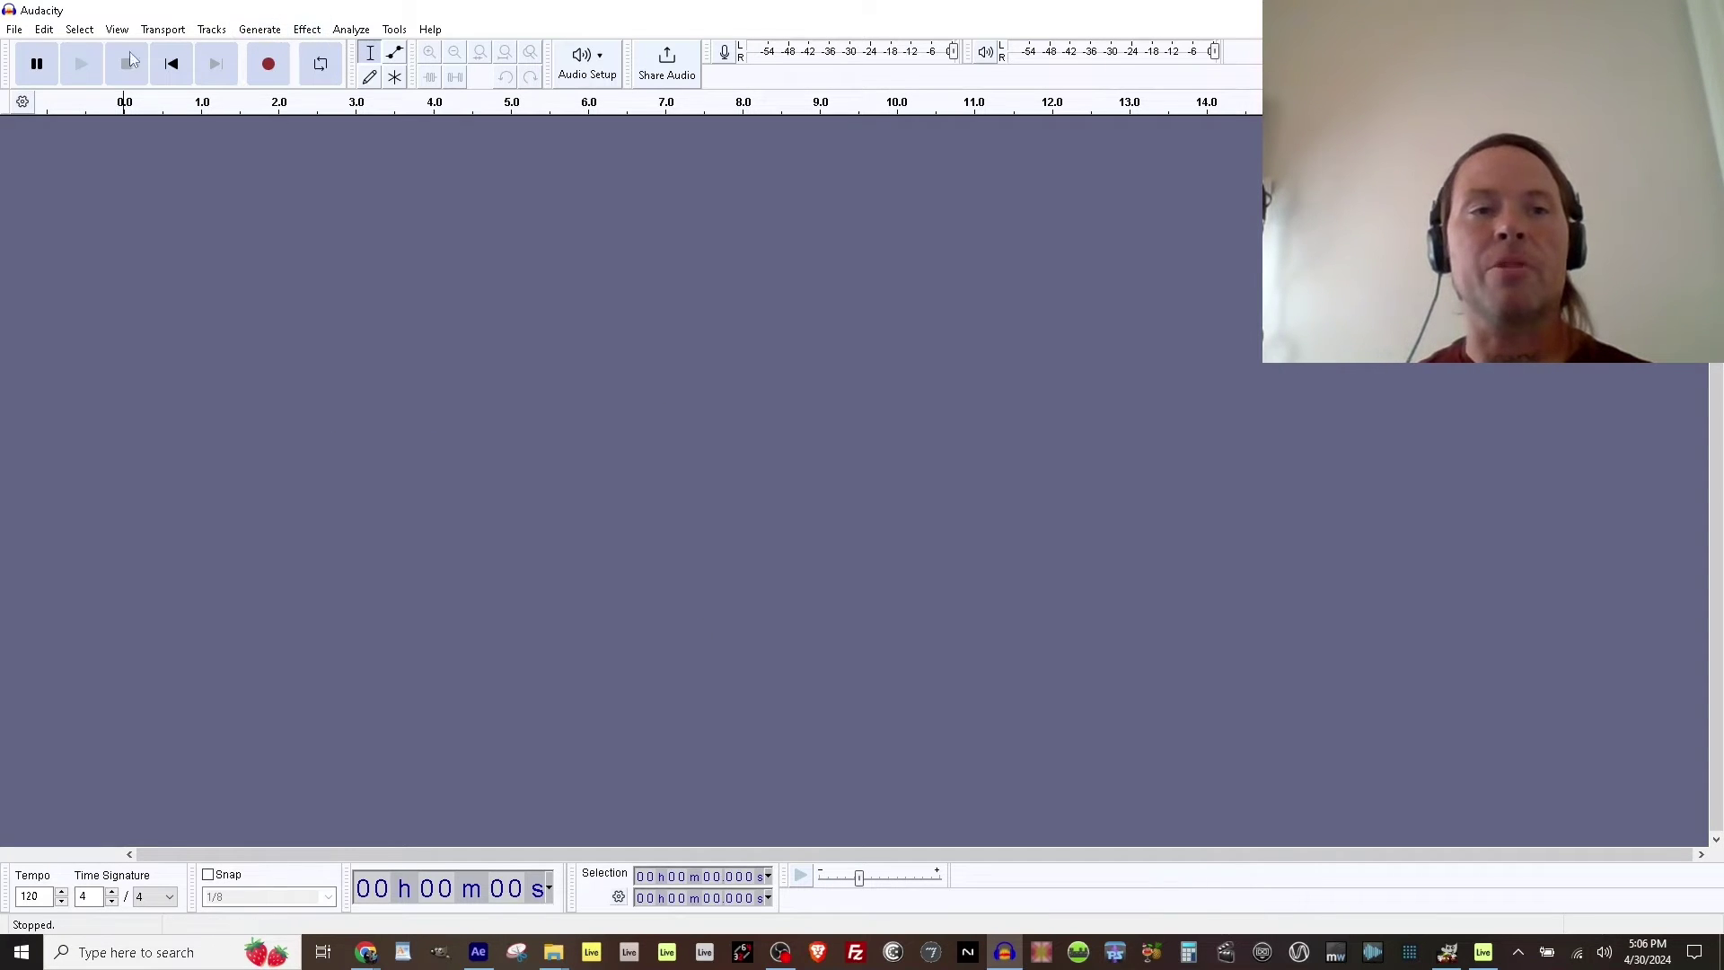
{"action": "left_click", "coordinate": [47, 34]}
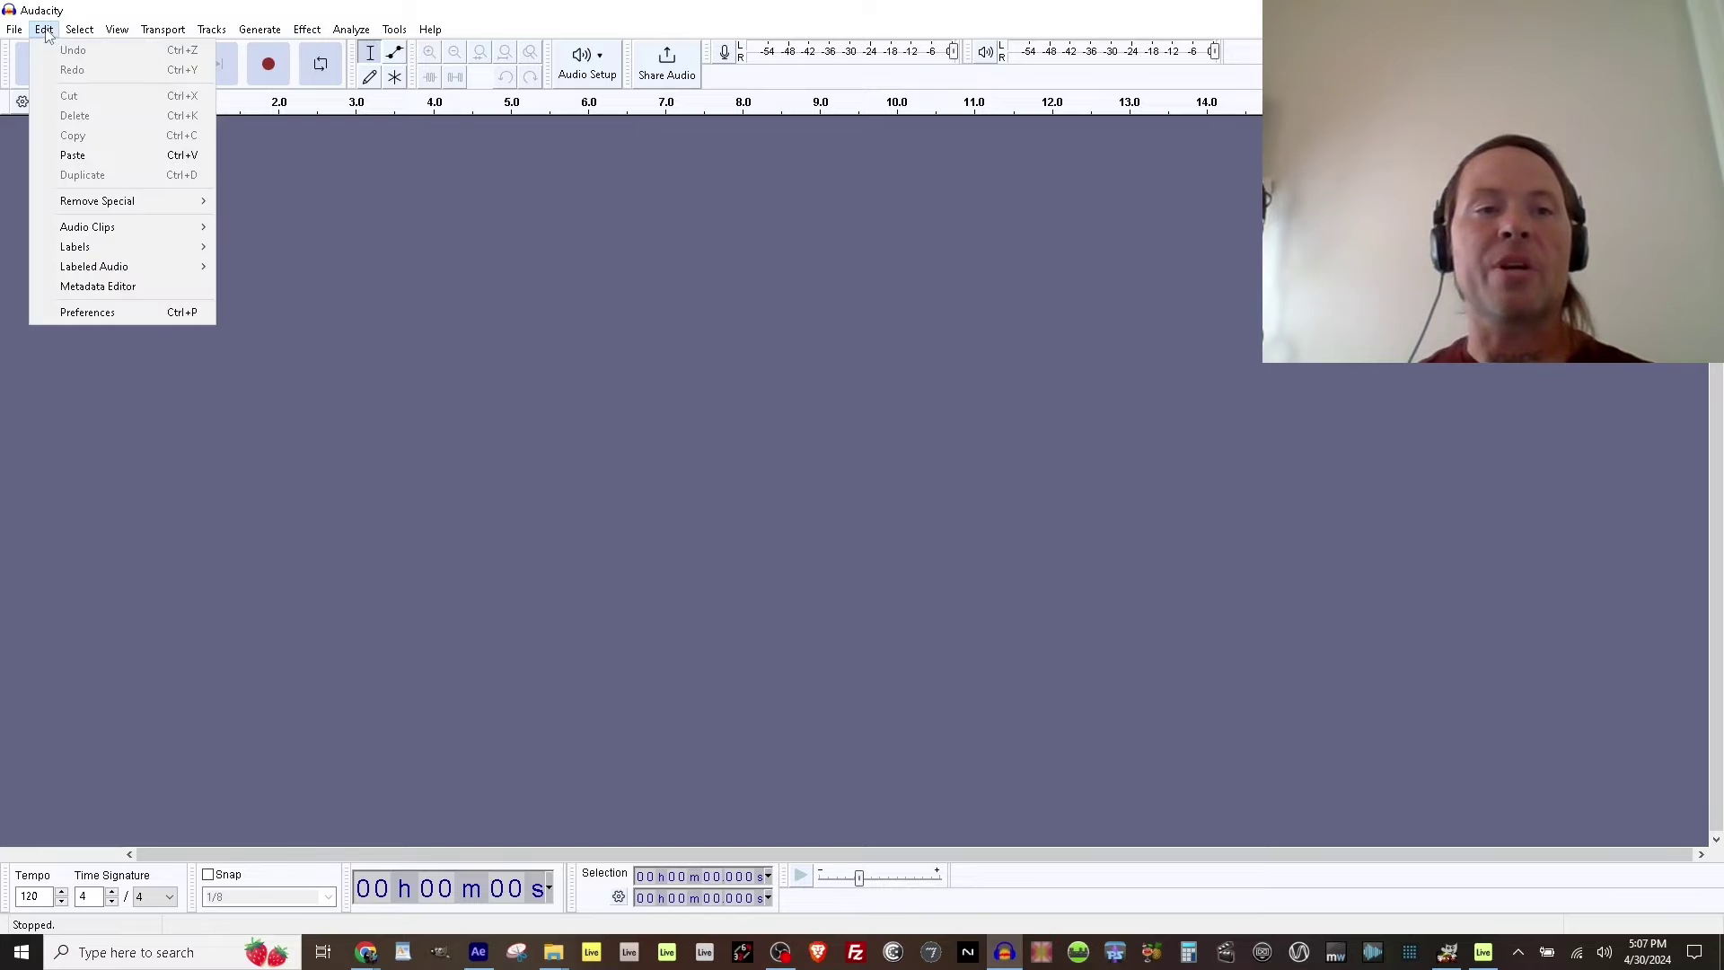
{"action": "left_click", "coordinate": [106, 309]}
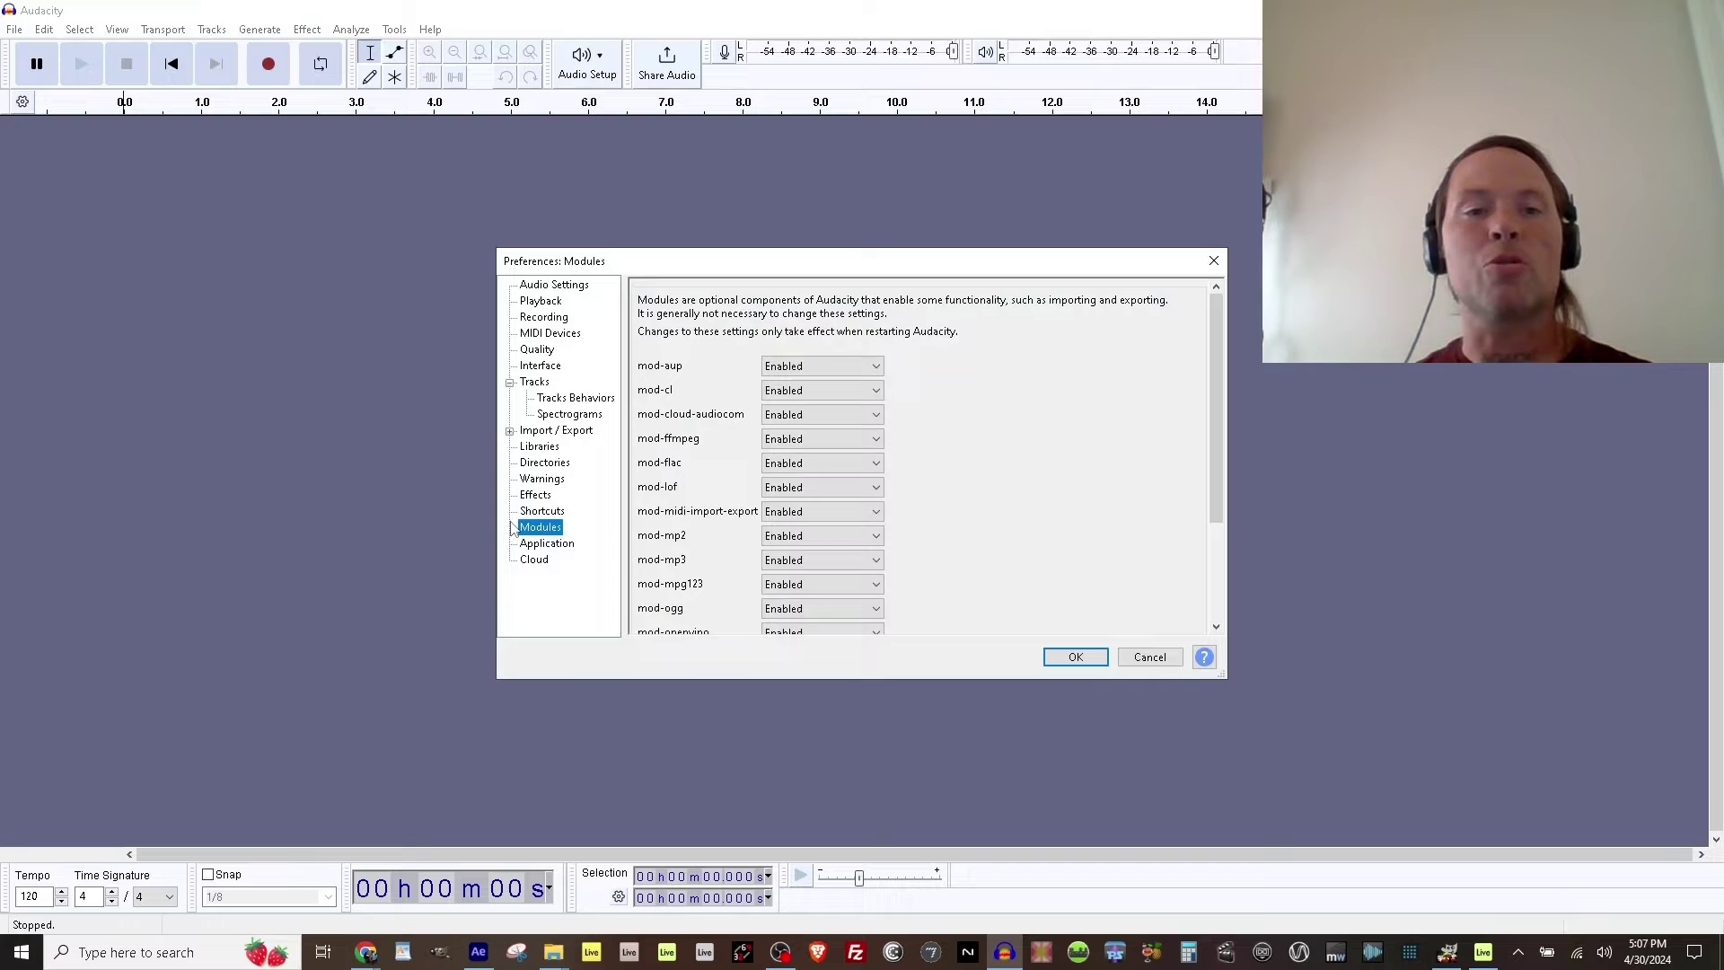
{"action": "left_click", "coordinate": [822, 486]}
{"action": "scroll", "coordinate": [822, 487], "scroll_direction": "down", "scroll_amount": 2}
{"action": "scroll", "coordinate": [954, 562], "scroll_direction": "down", "scroll_amount": 3}
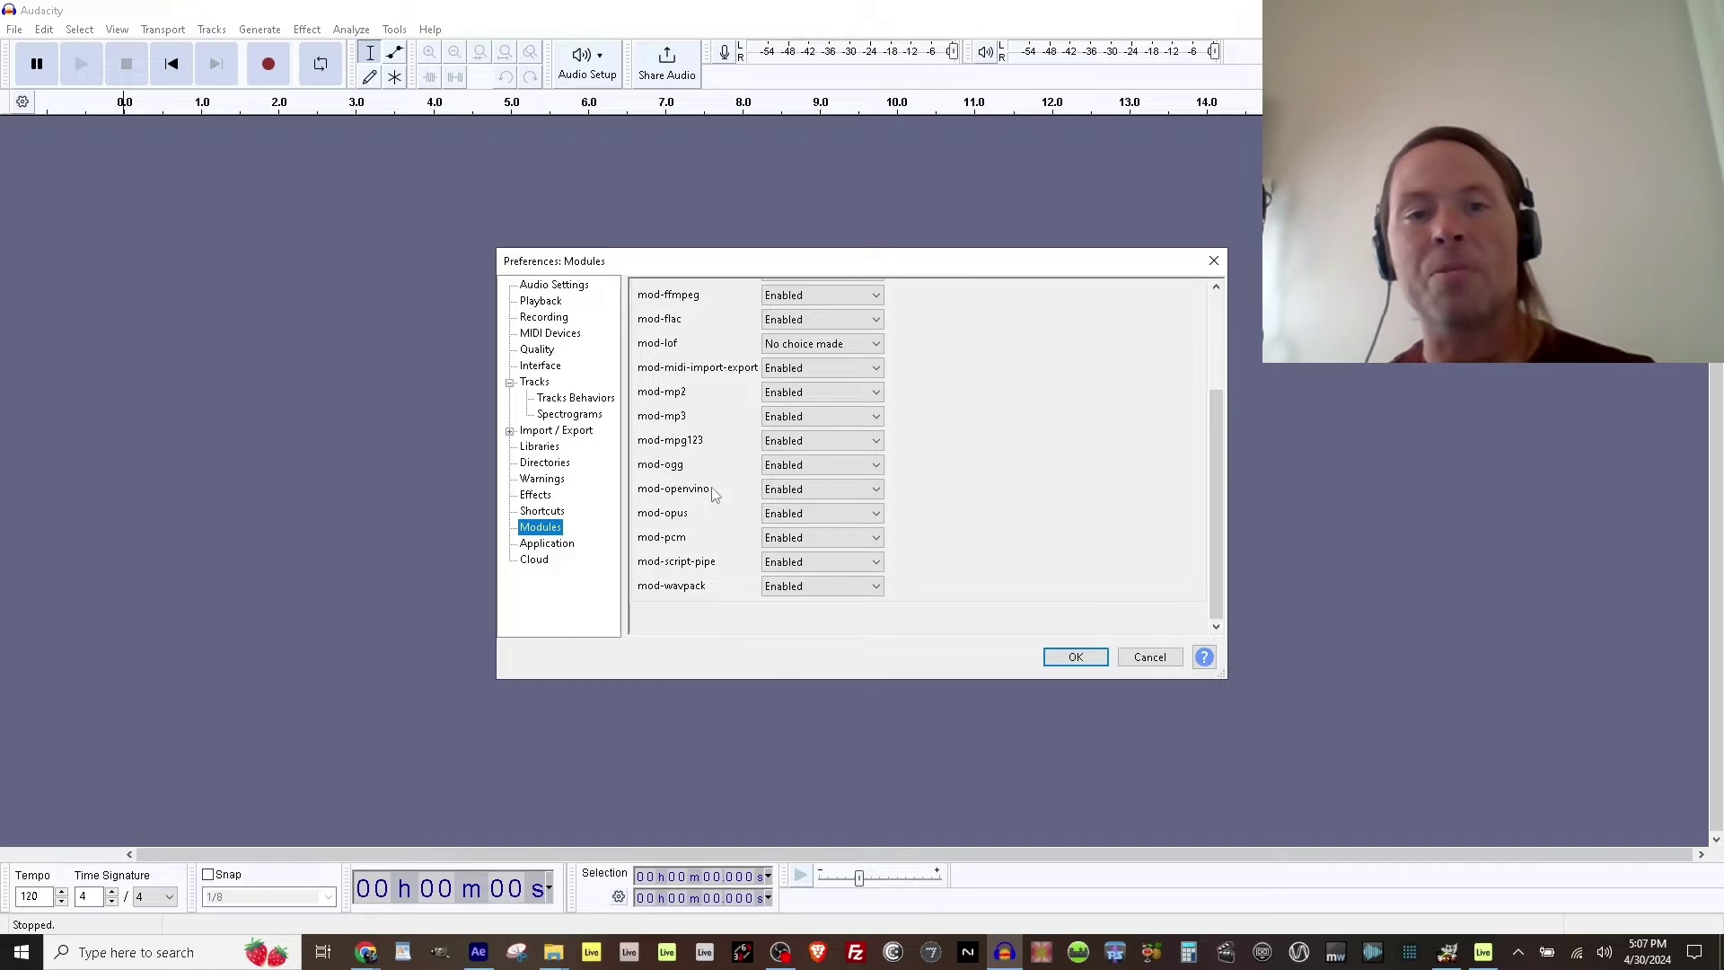
{"action": "left_click", "coordinate": [821, 491]}
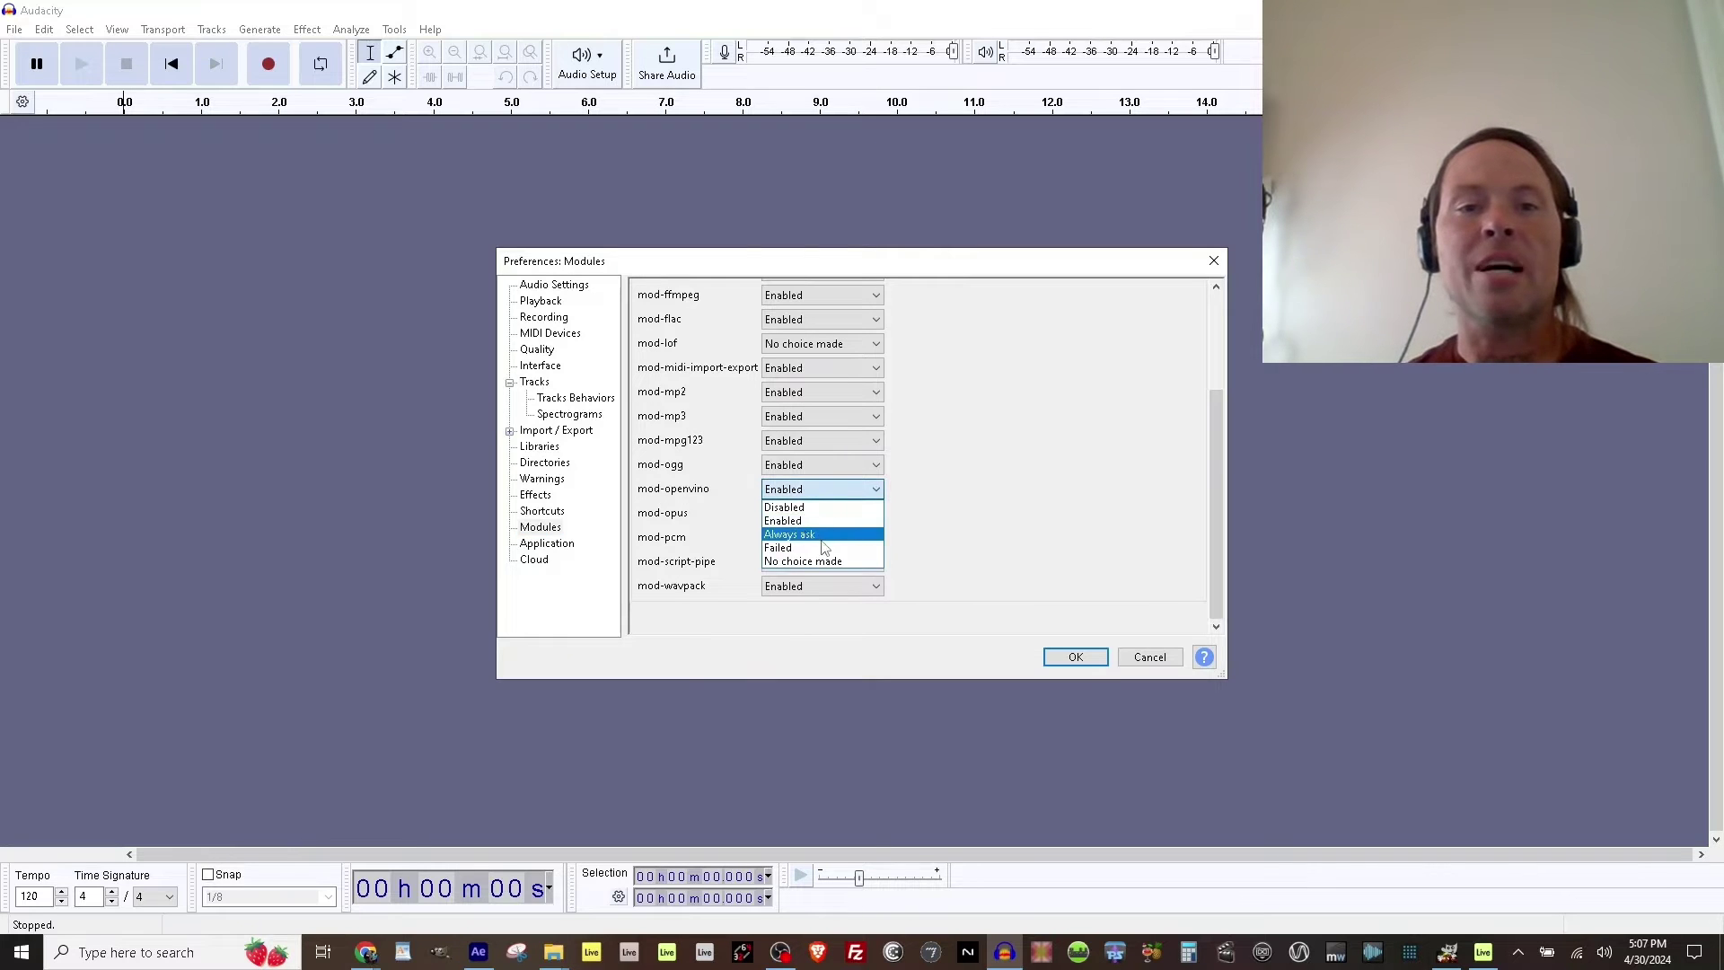
{"action": "left_click", "coordinate": [932, 454]}
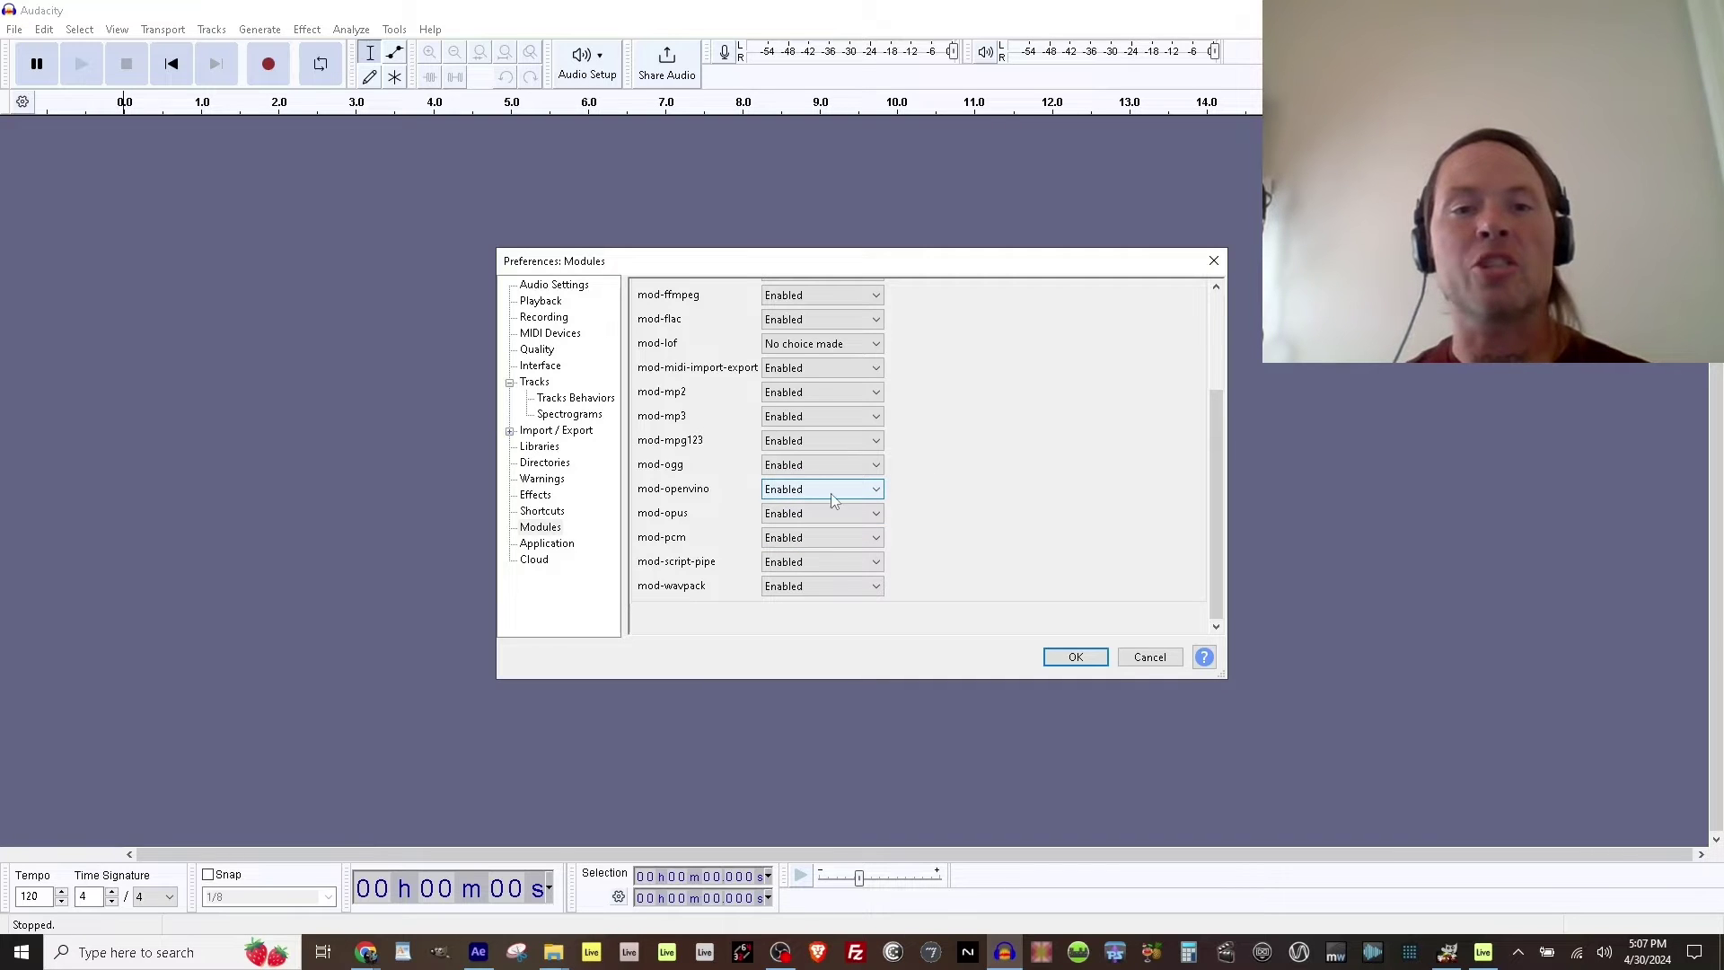
{"action": "left_click", "coordinate": [1075, 656]}
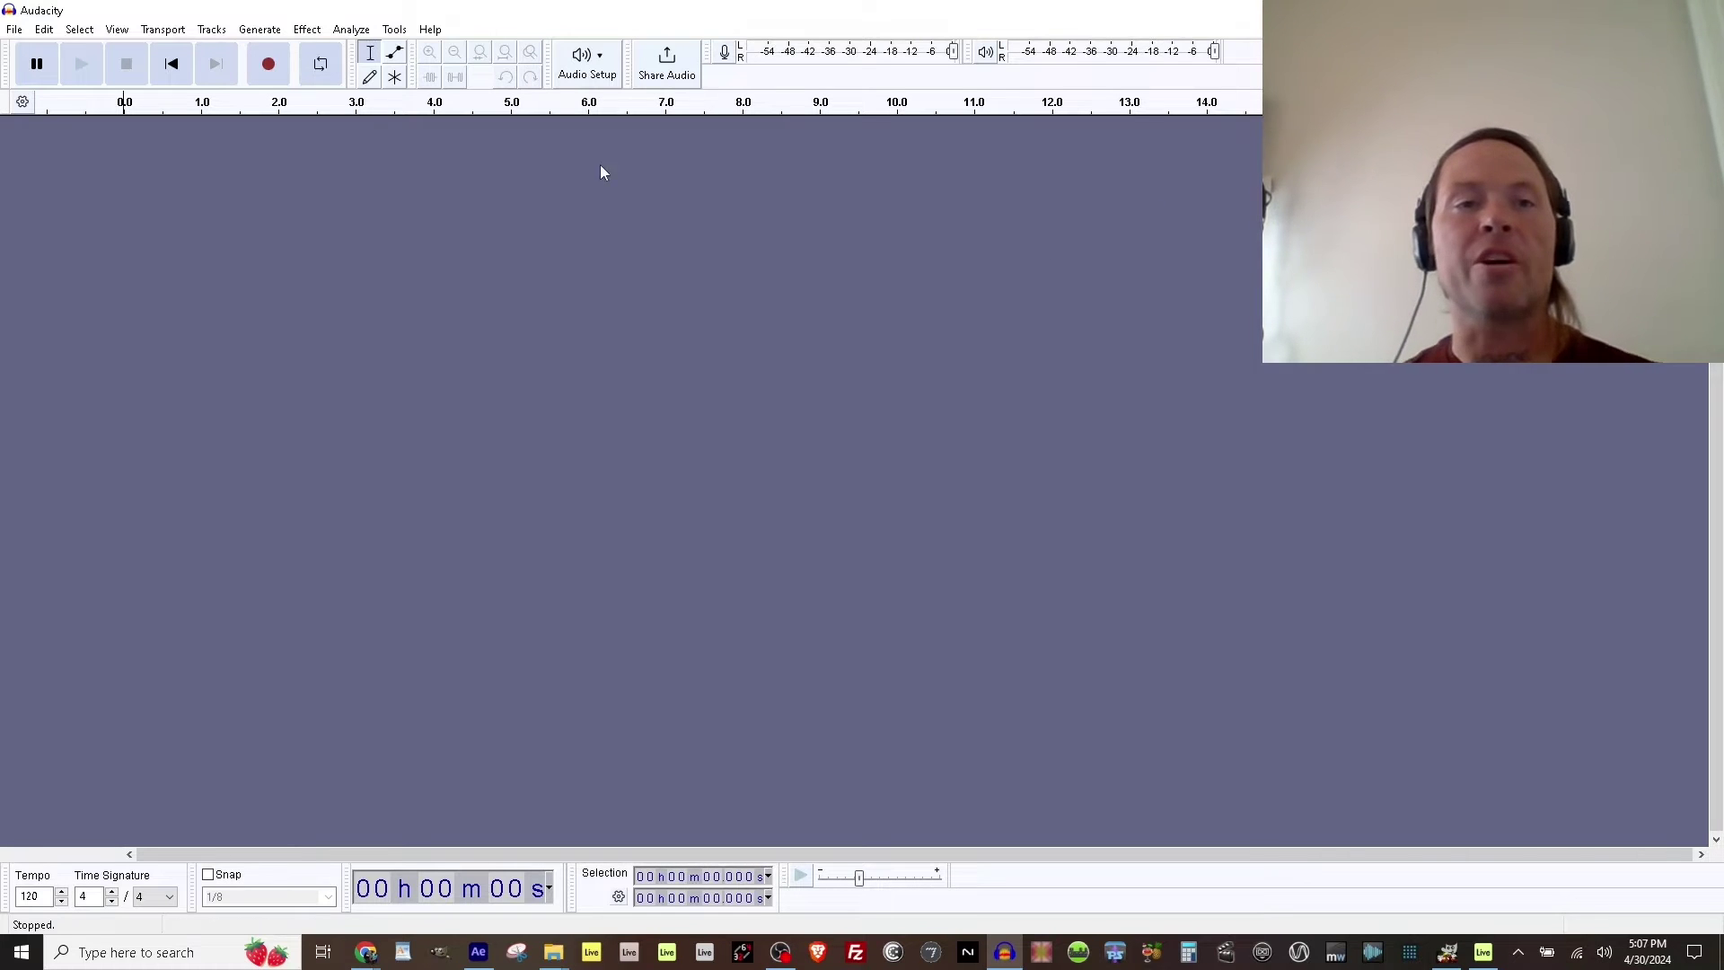
{"action": "left_click", "coordinate": [308, 30]}
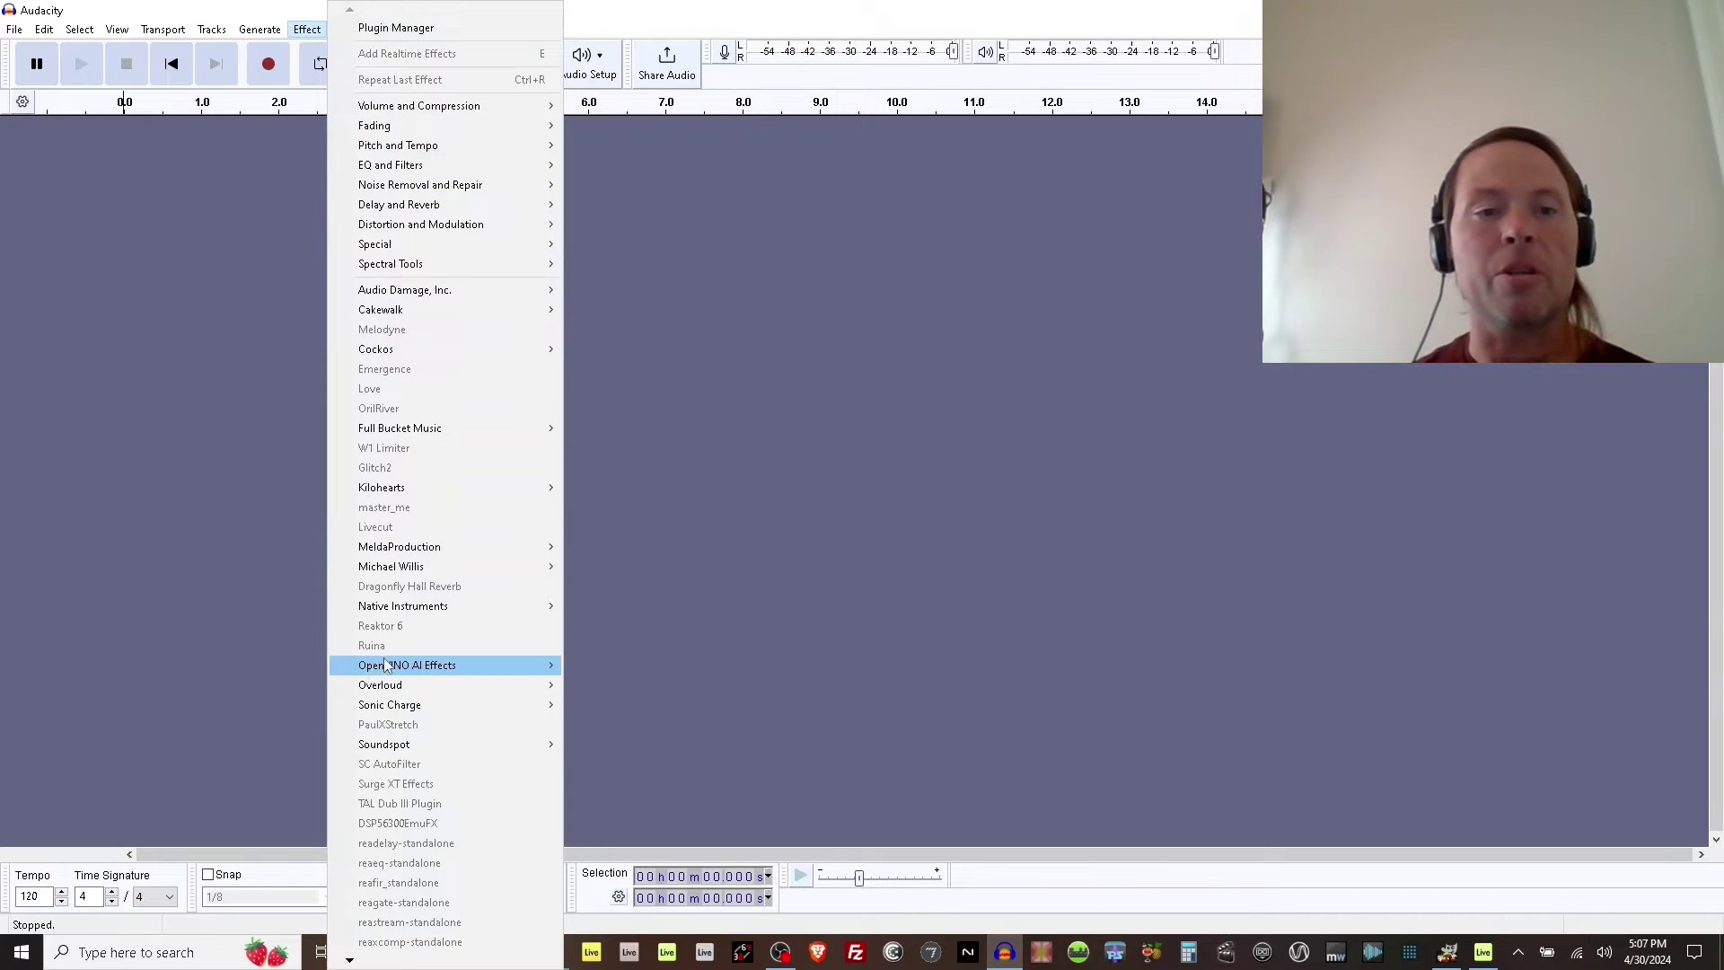
{"action": "mouse_move", "coordinate": [368, 672]}
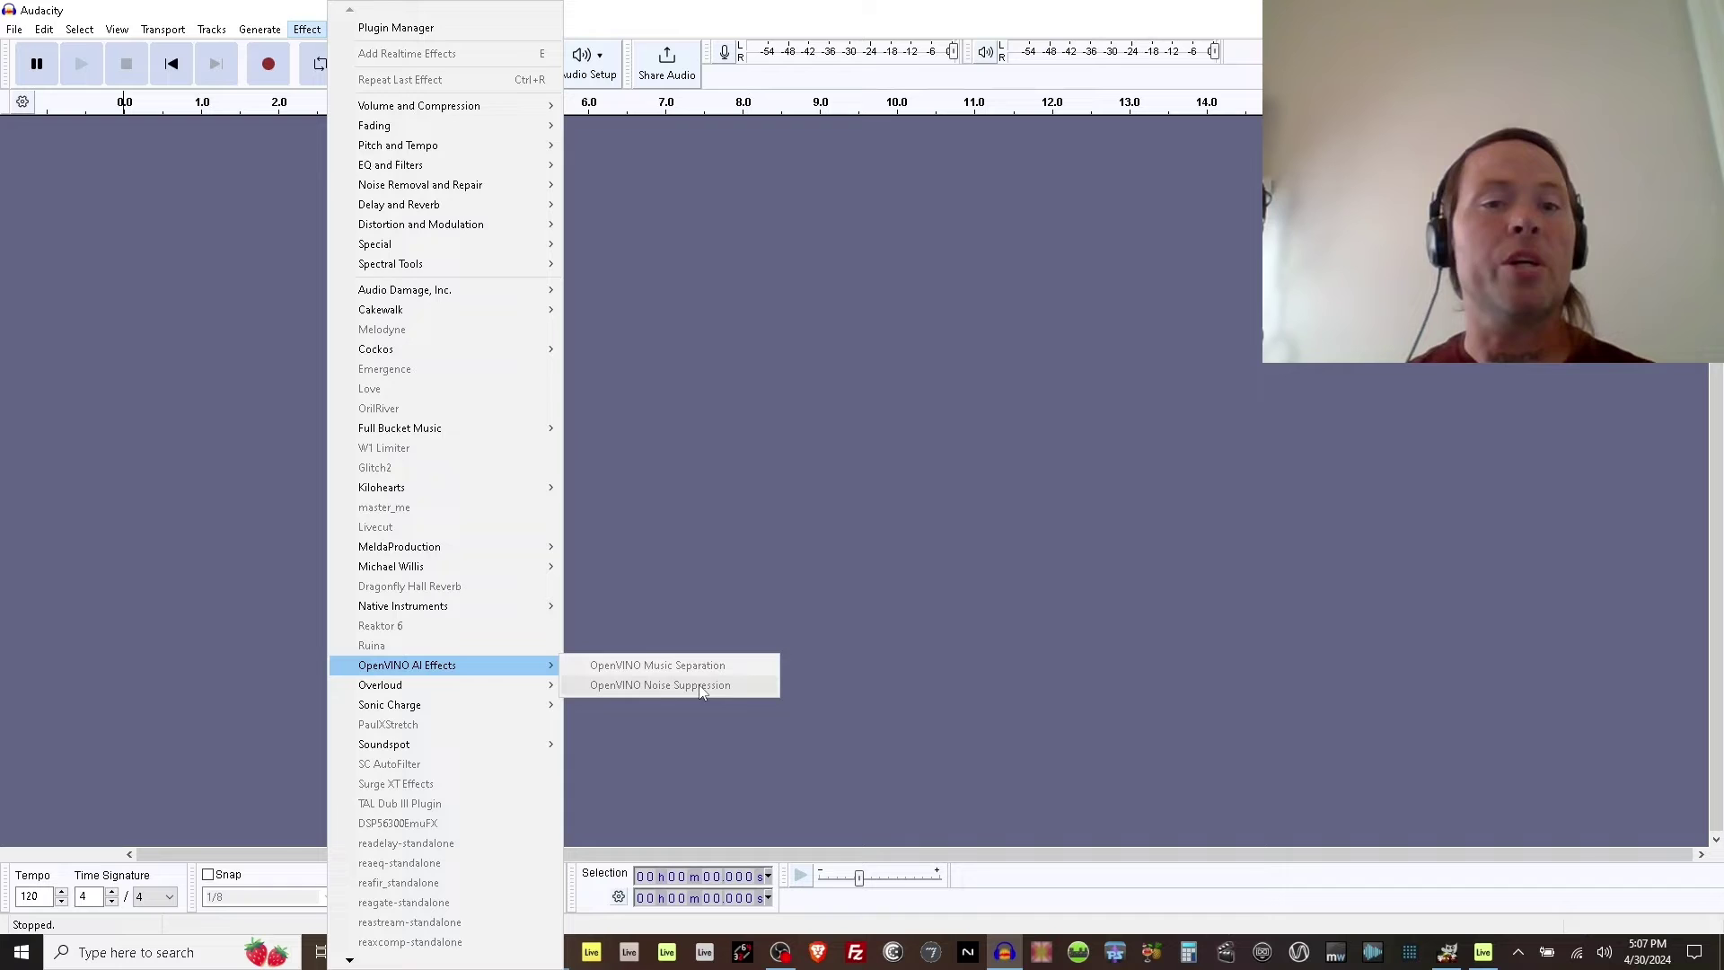
{"action": "left_click", "coordinate": [744, 496]}
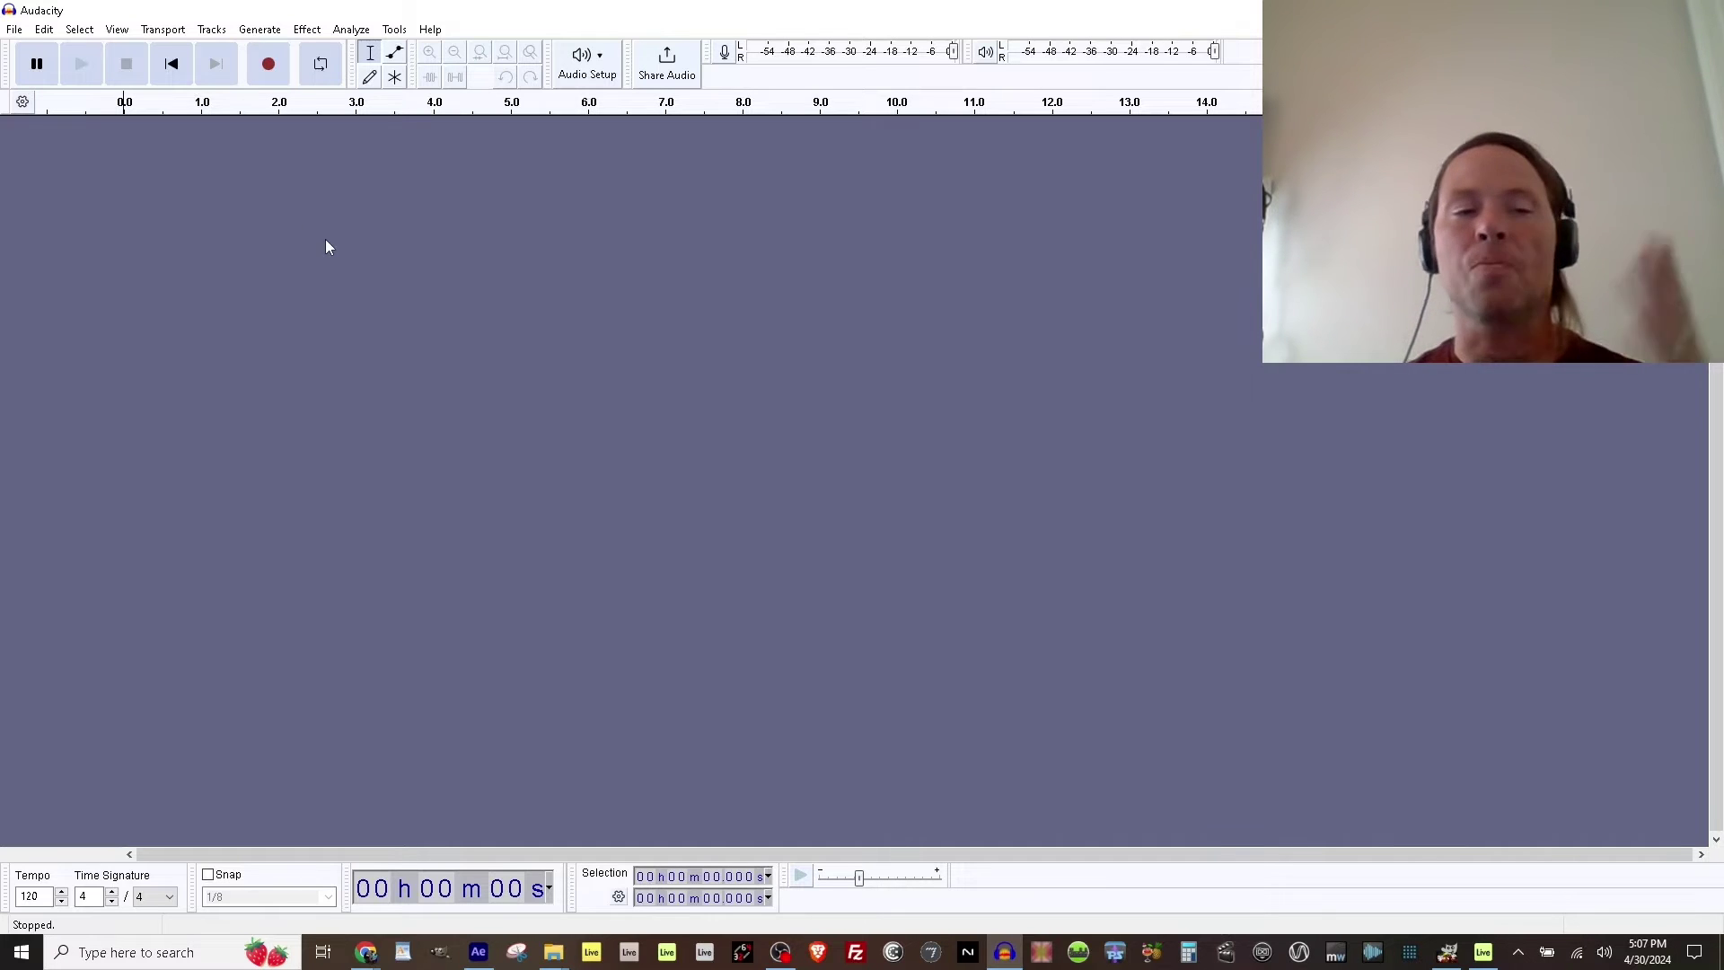
{"action": "left_click", "coordinate": [262, 30]}
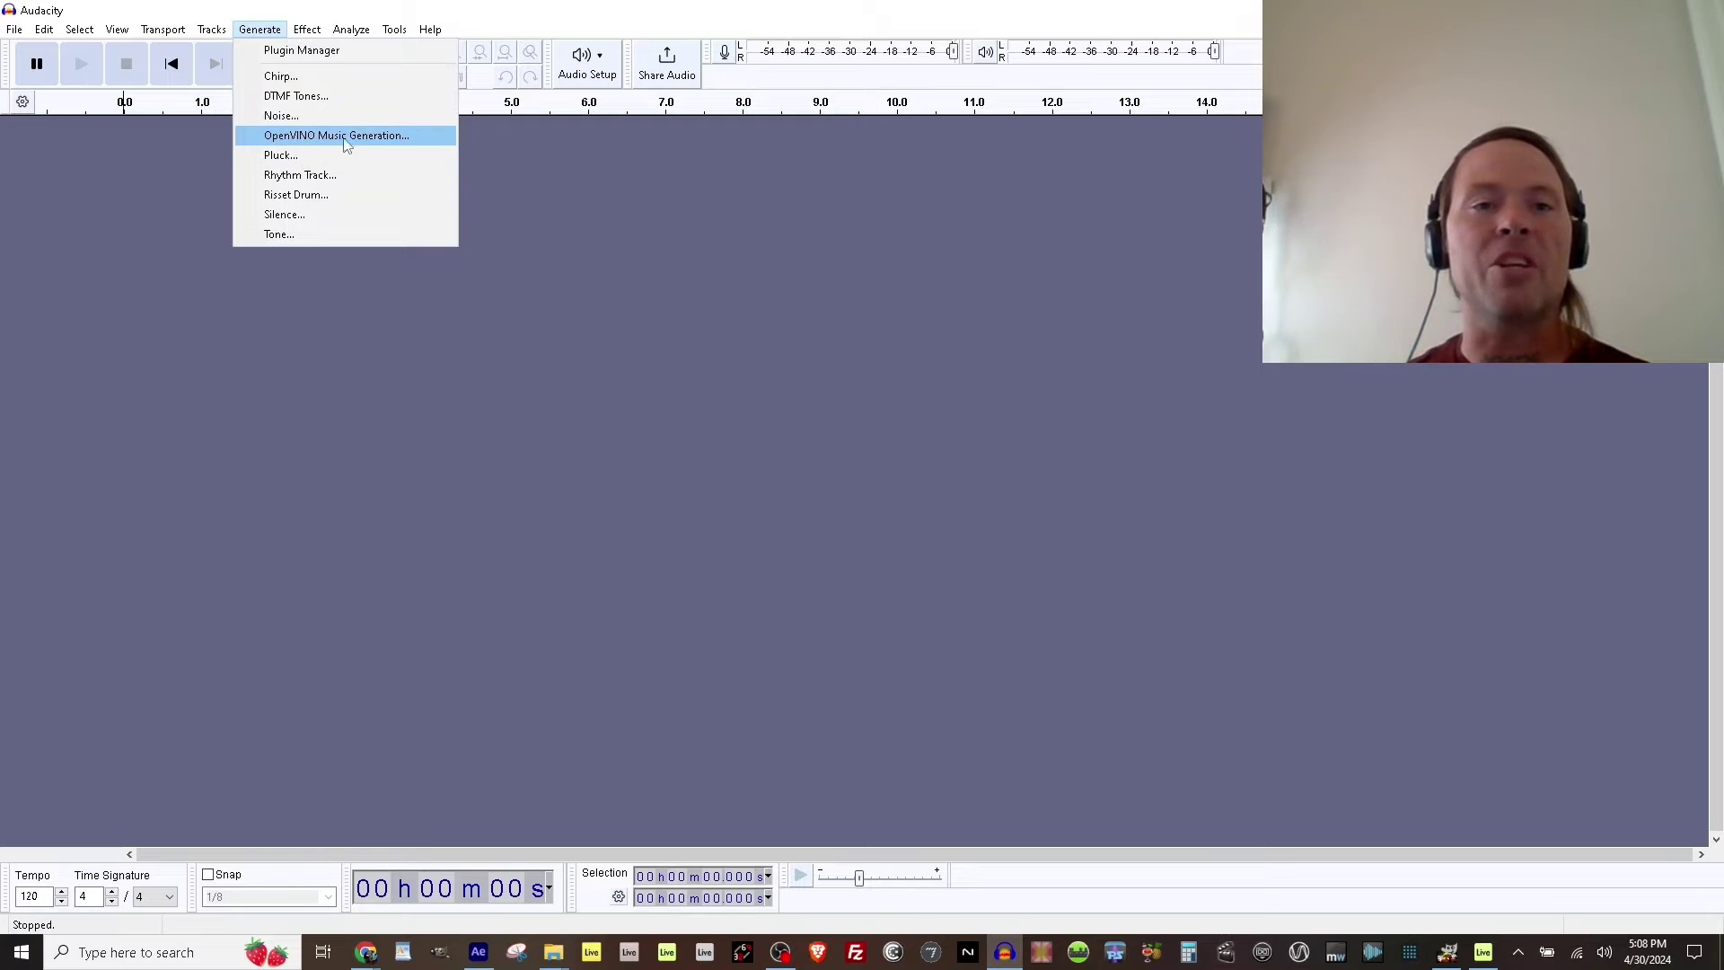
{"action": "left_click", "coordinate": [754, 329]}
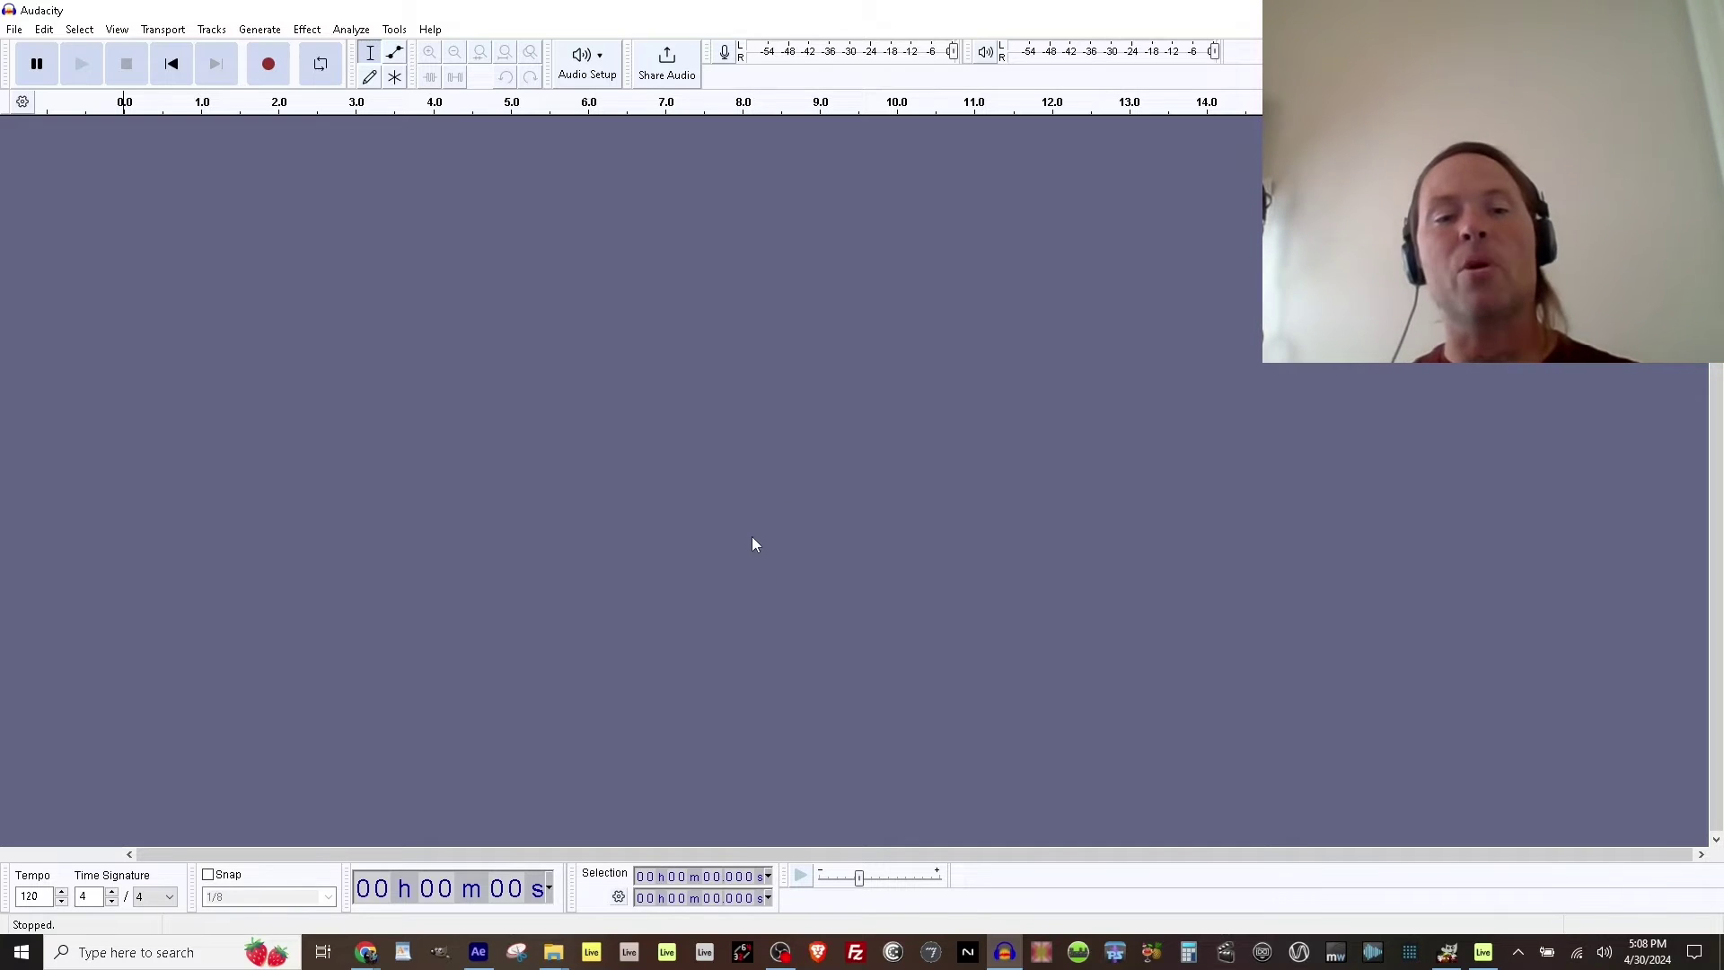
Bring up the File Explorer Downloads window holding 'THE PROCESS - Tree of Life'.
{"action": "mouse_move", "coordinate": [554, 952]}
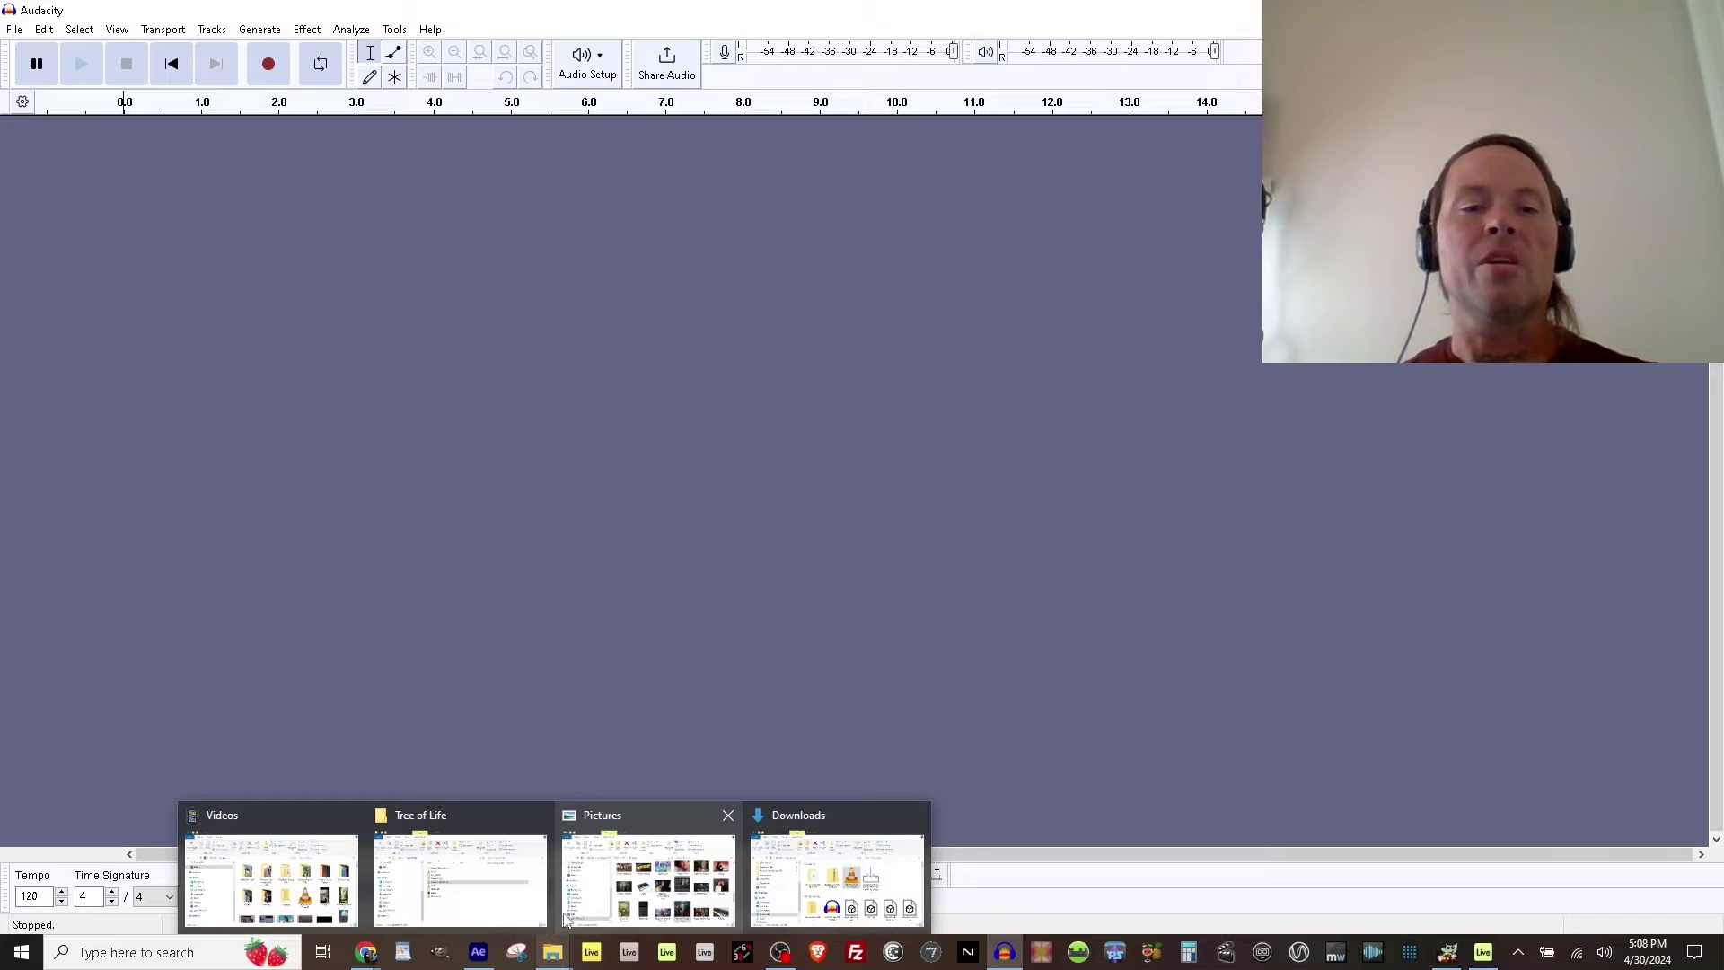
{"action": "left_click", "coordinate": [835, 880]}
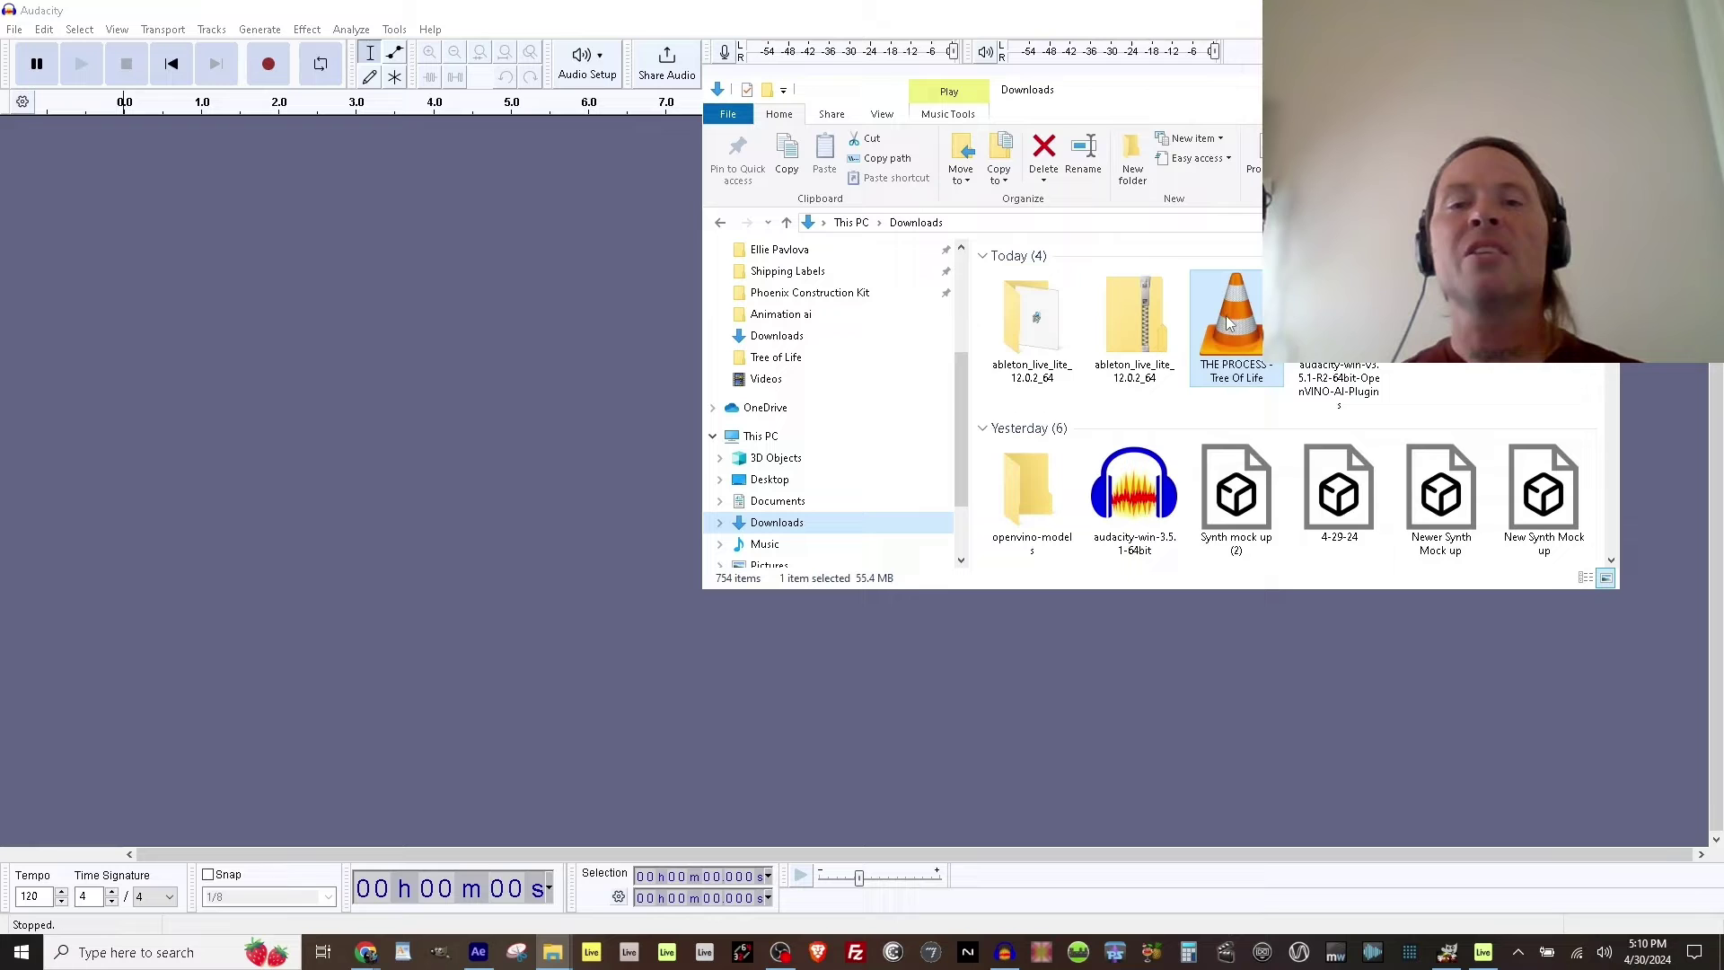
Import 'THE PROCESS - Tree Of Life' into Audacity and play it briefly from about 1:04.
{"action": "left_click_drag", "start_coordinate": [1230, 323], "coordinate": [455, 350]}
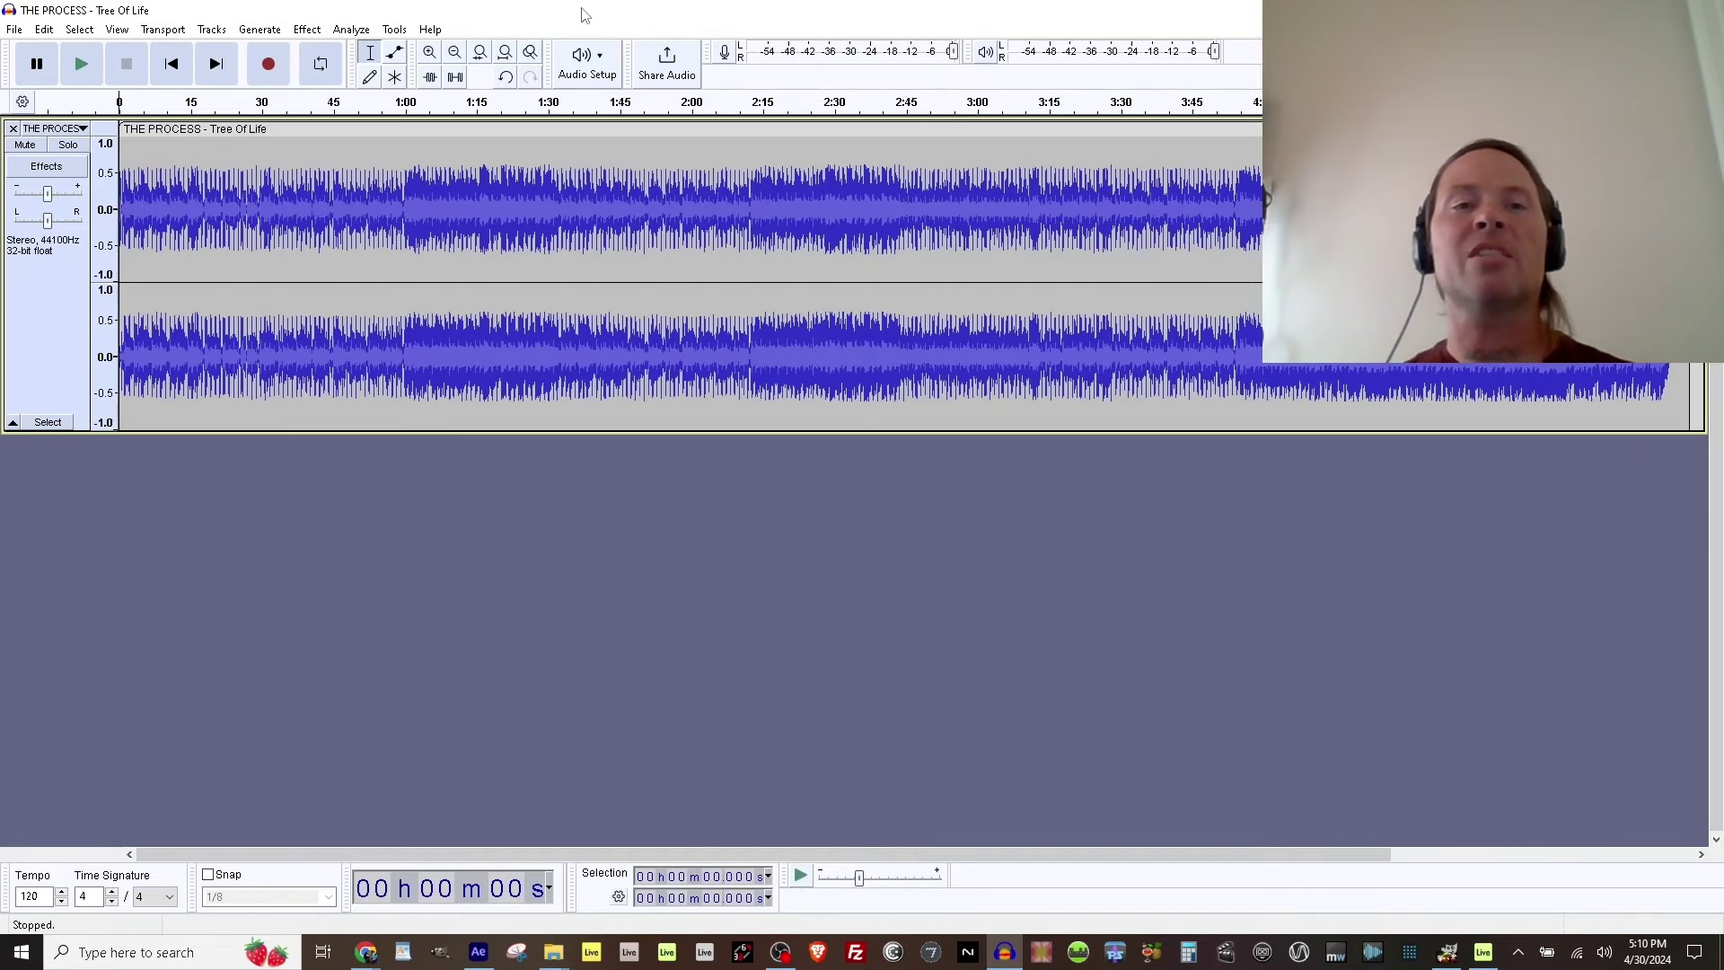
{"action": "left_click", "coordinate": [425, 212]}
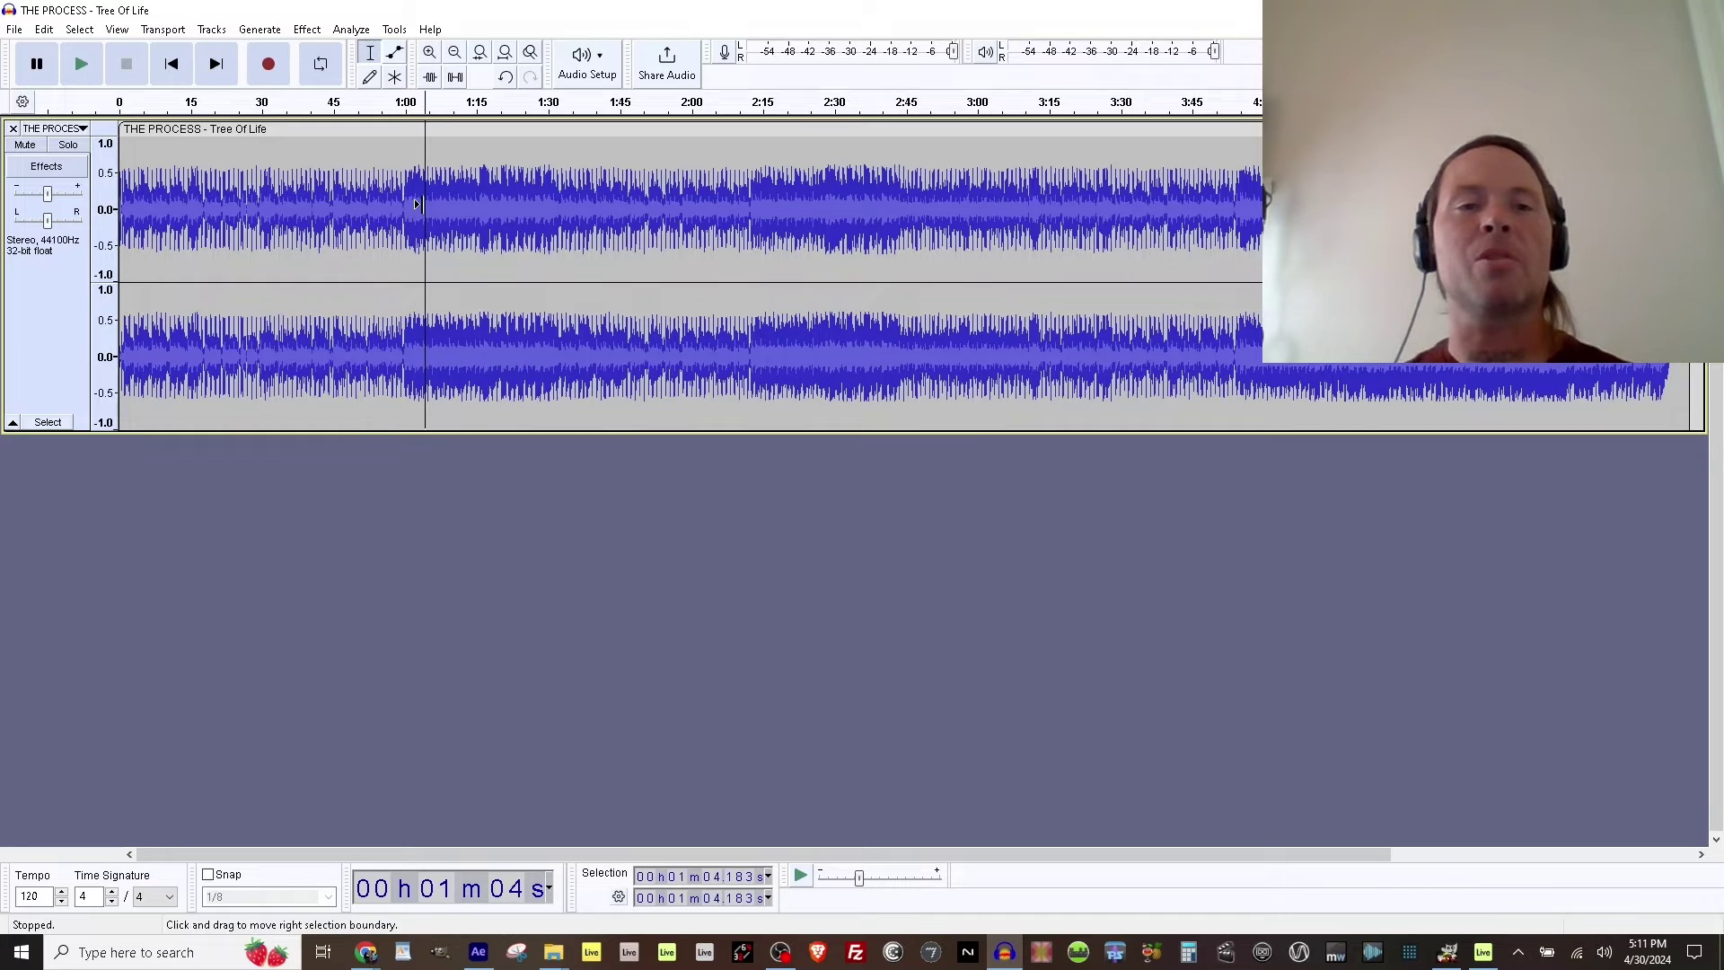
{"action": "key", "text": "space"}
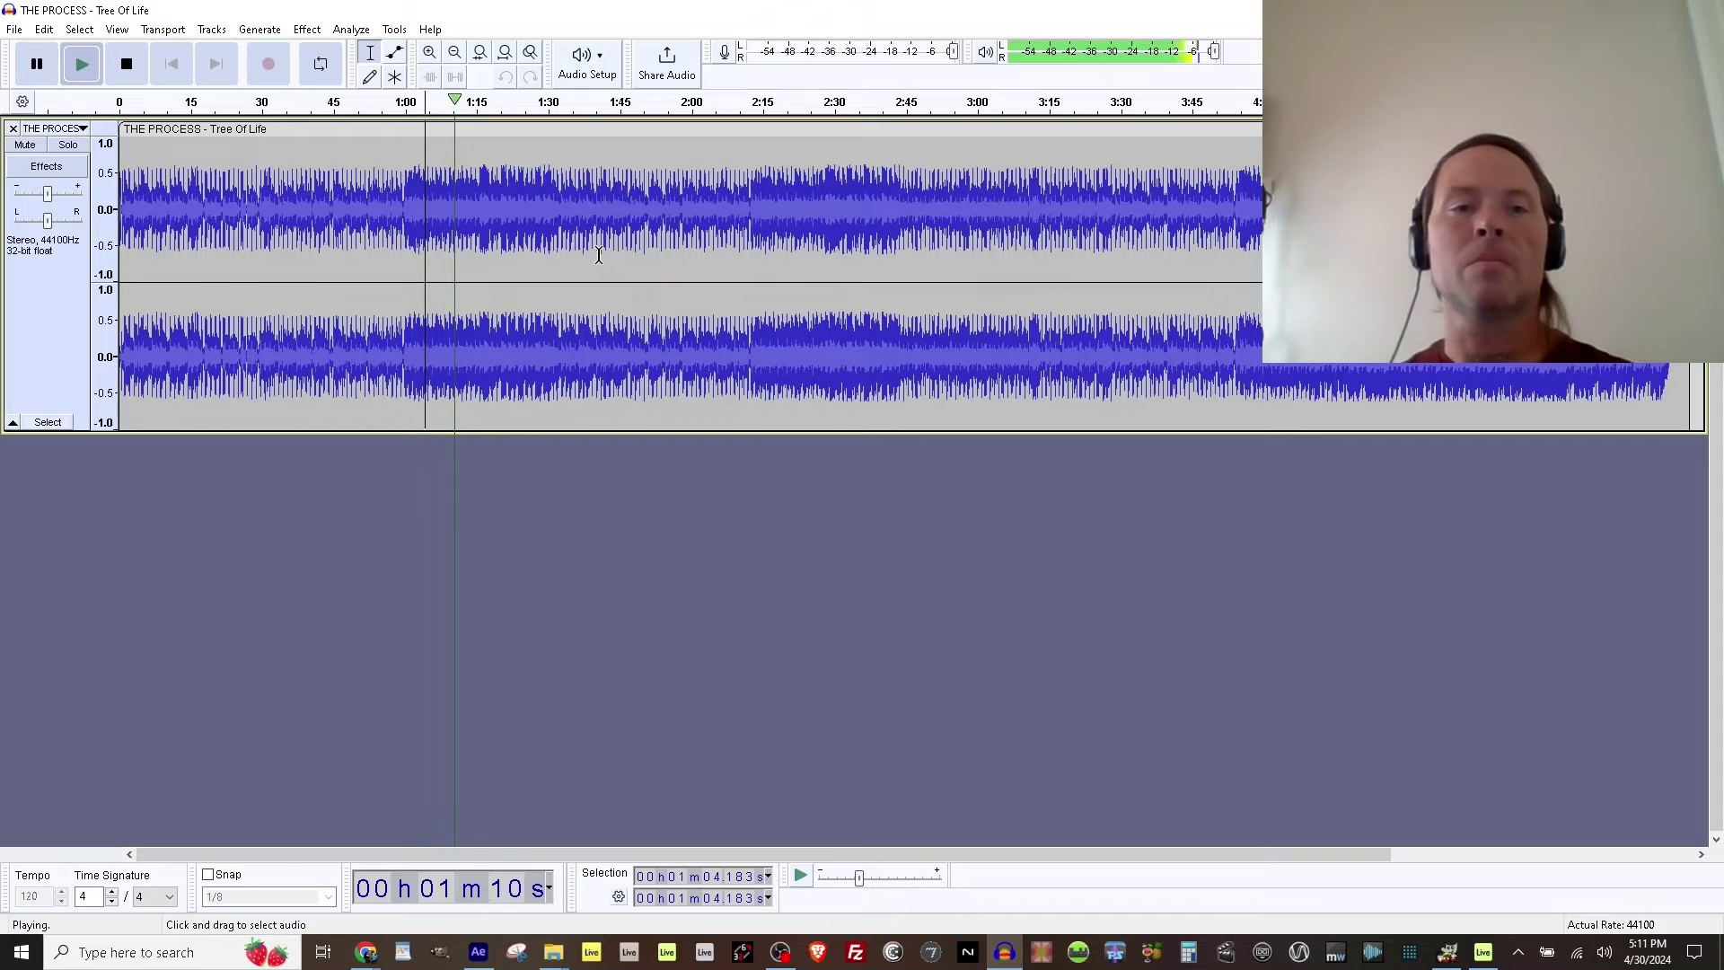
{"action": "key", "text": "space"}
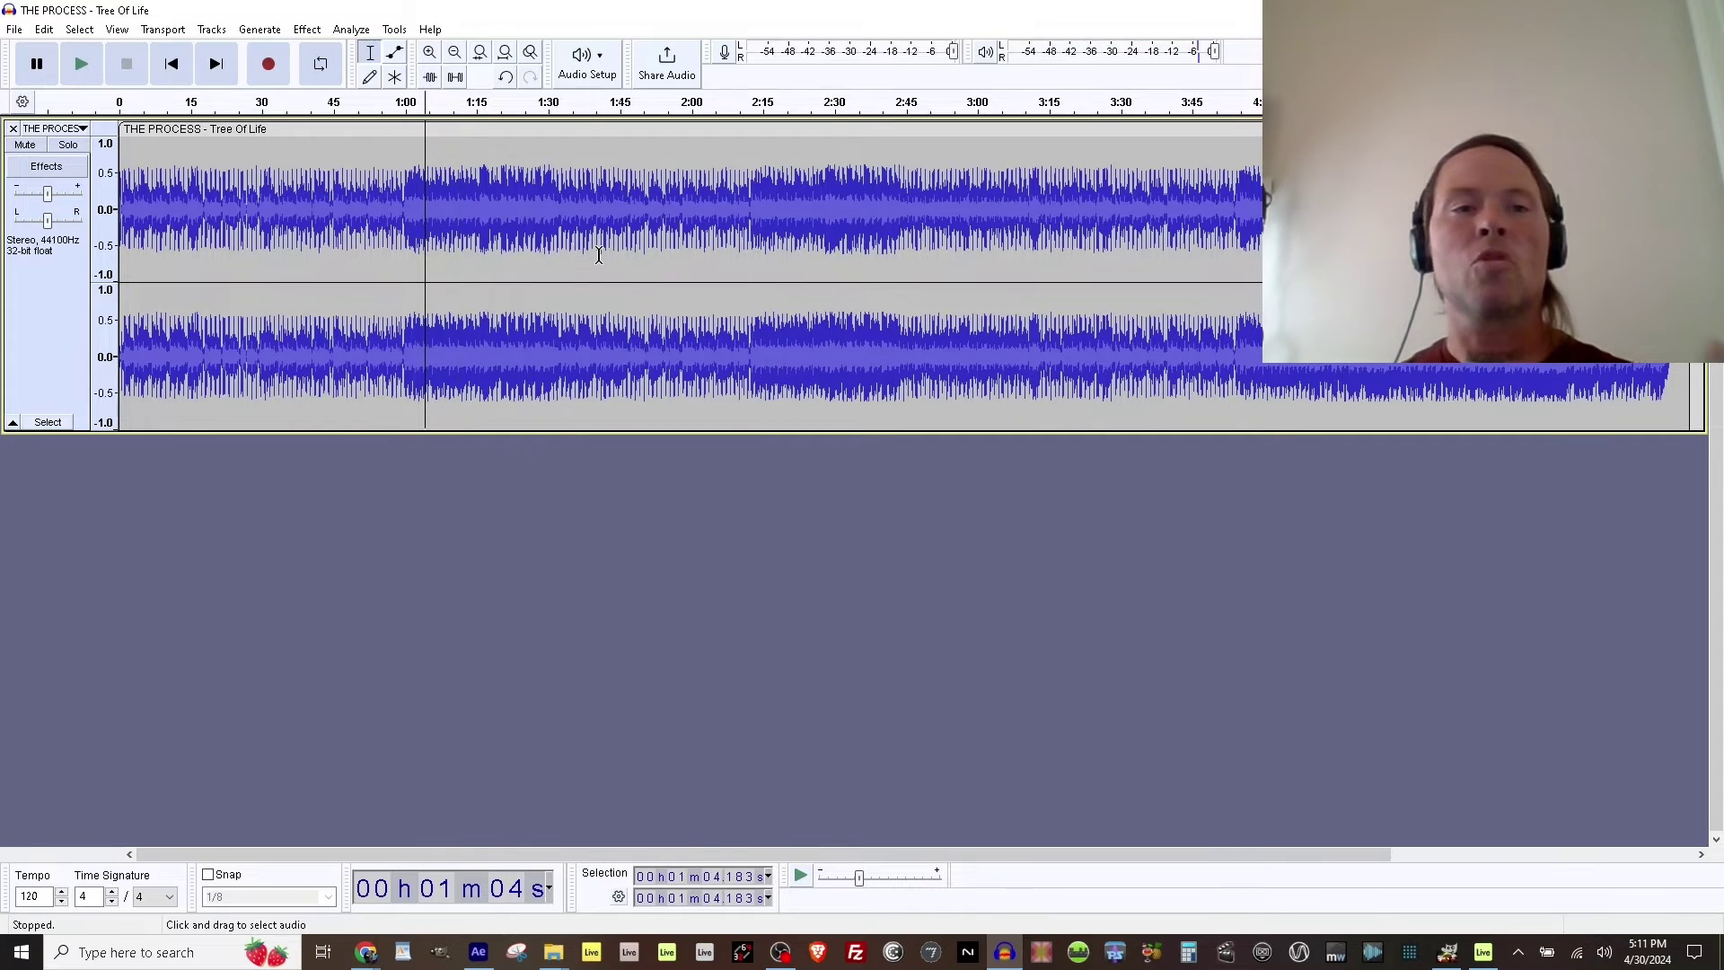
Select the whole clip and open Effect > OpenVINO AI Effects > OpenVINO Music Separation.
{"action": "left_click", "coordinate": [375, 131]}
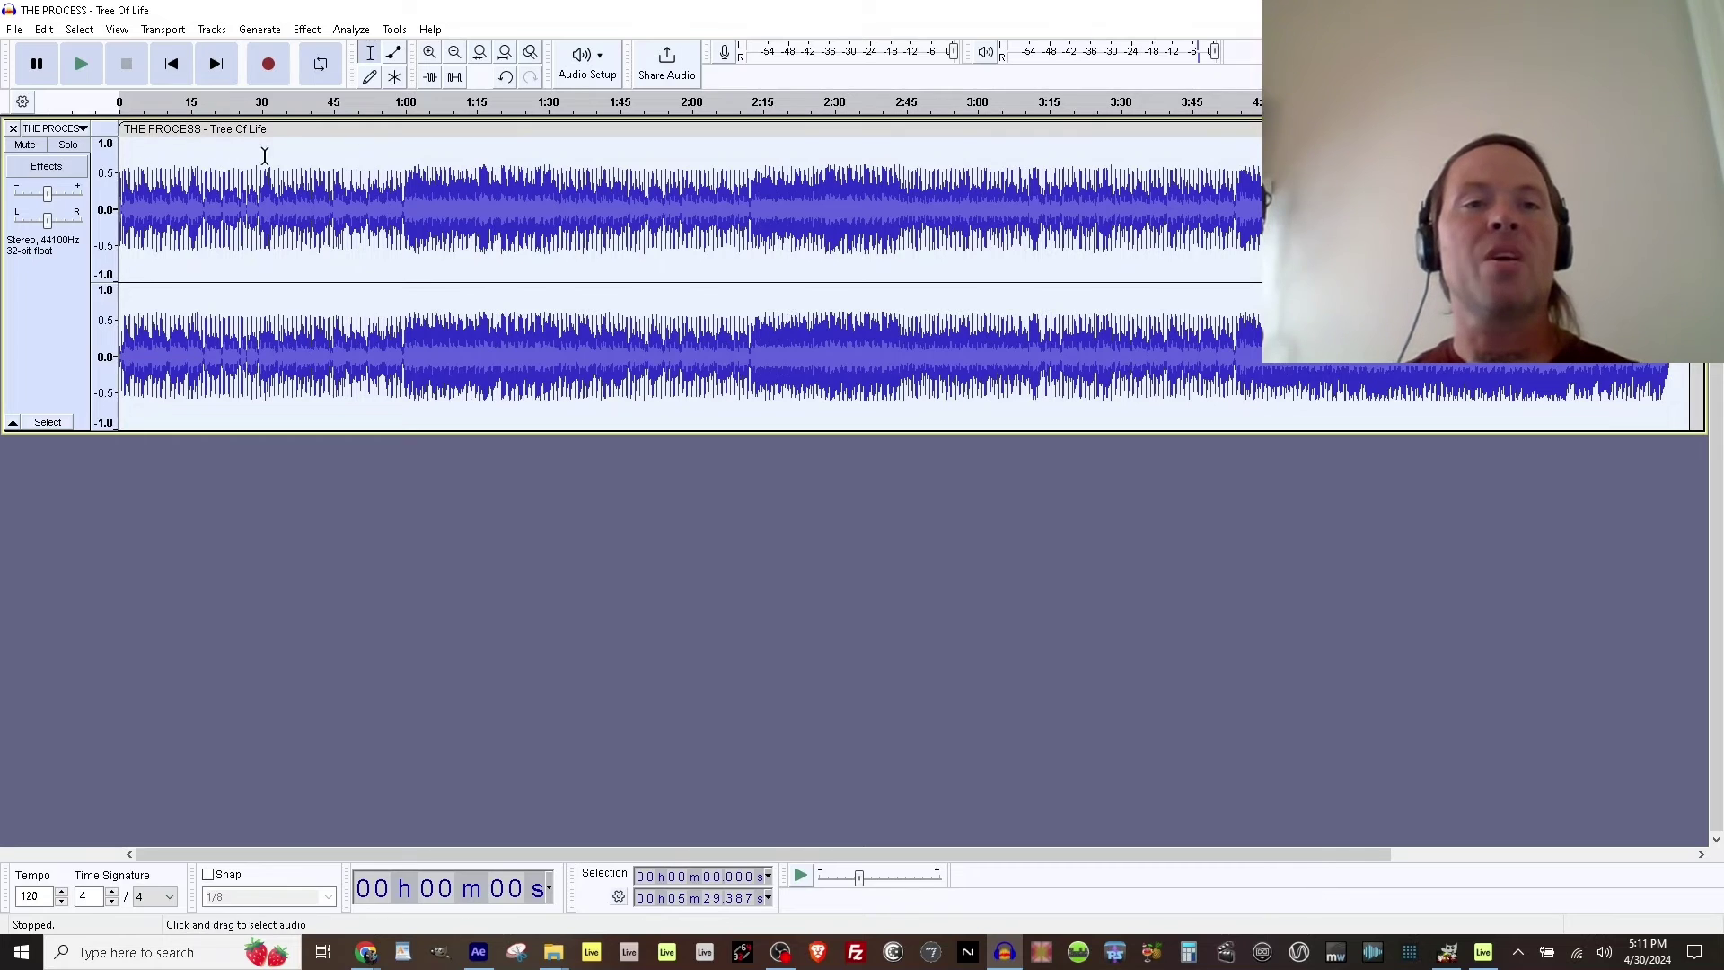
{"action": "left_click", "coordinate": [307, 28]}
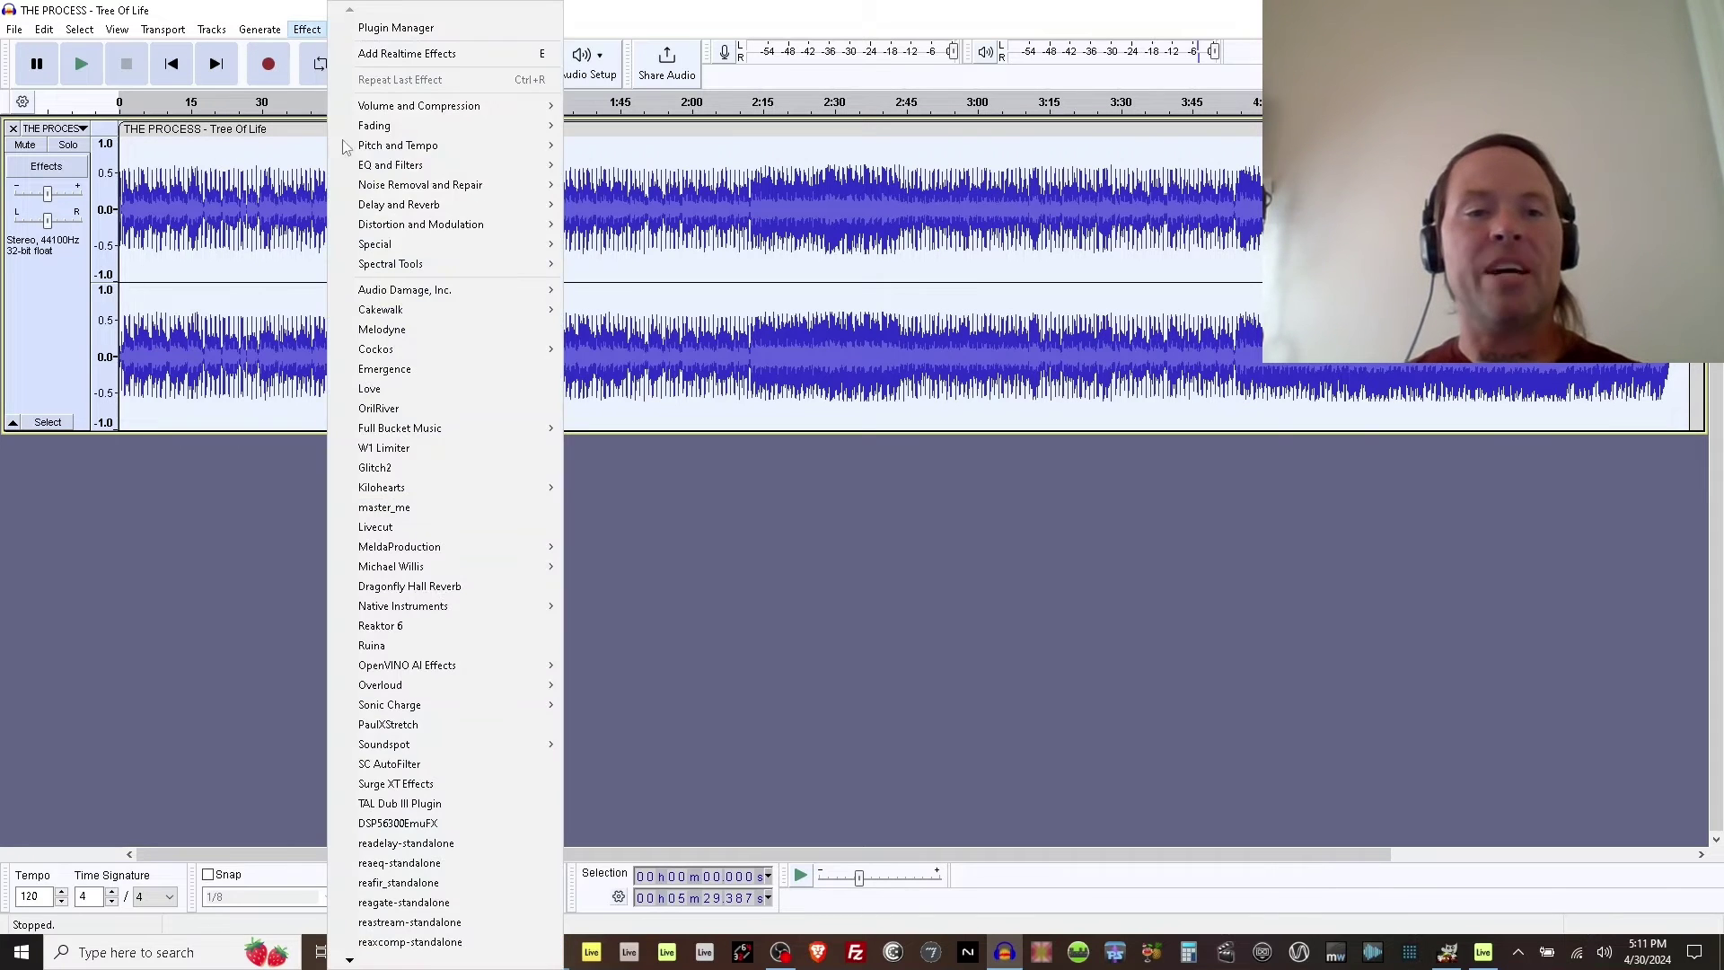
{"action": "mouse_move", "coordinate": [426, 672]}
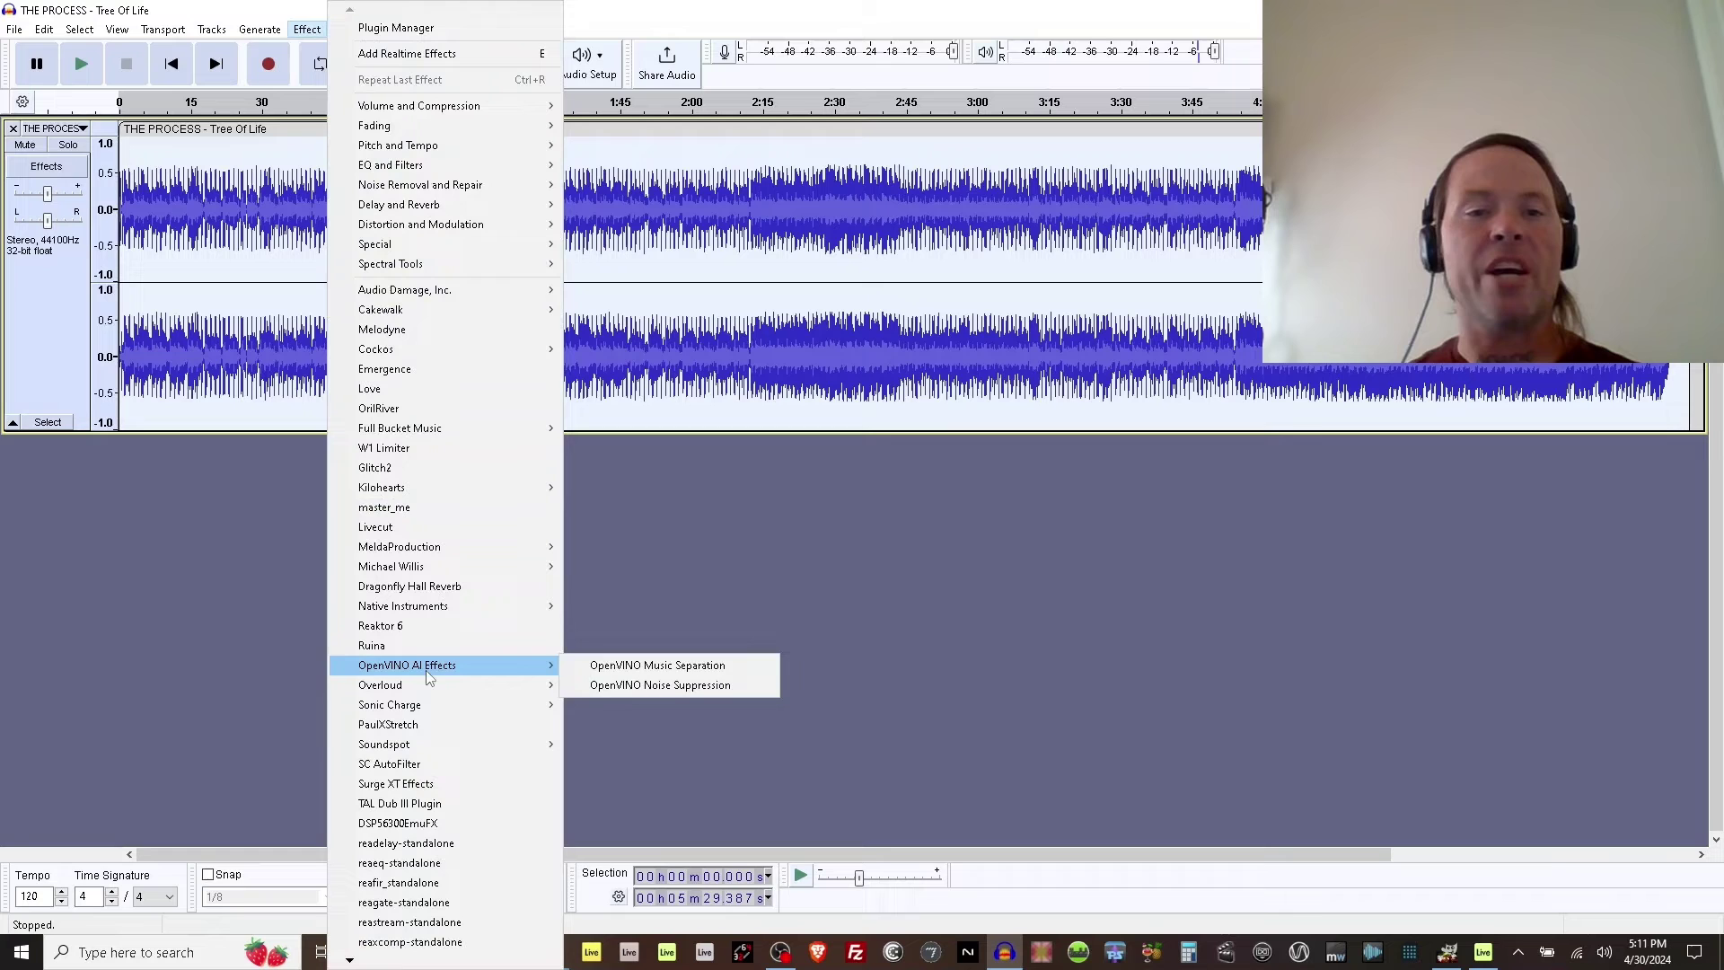
{"action": "left_click", "coordinate": [635, 669]}
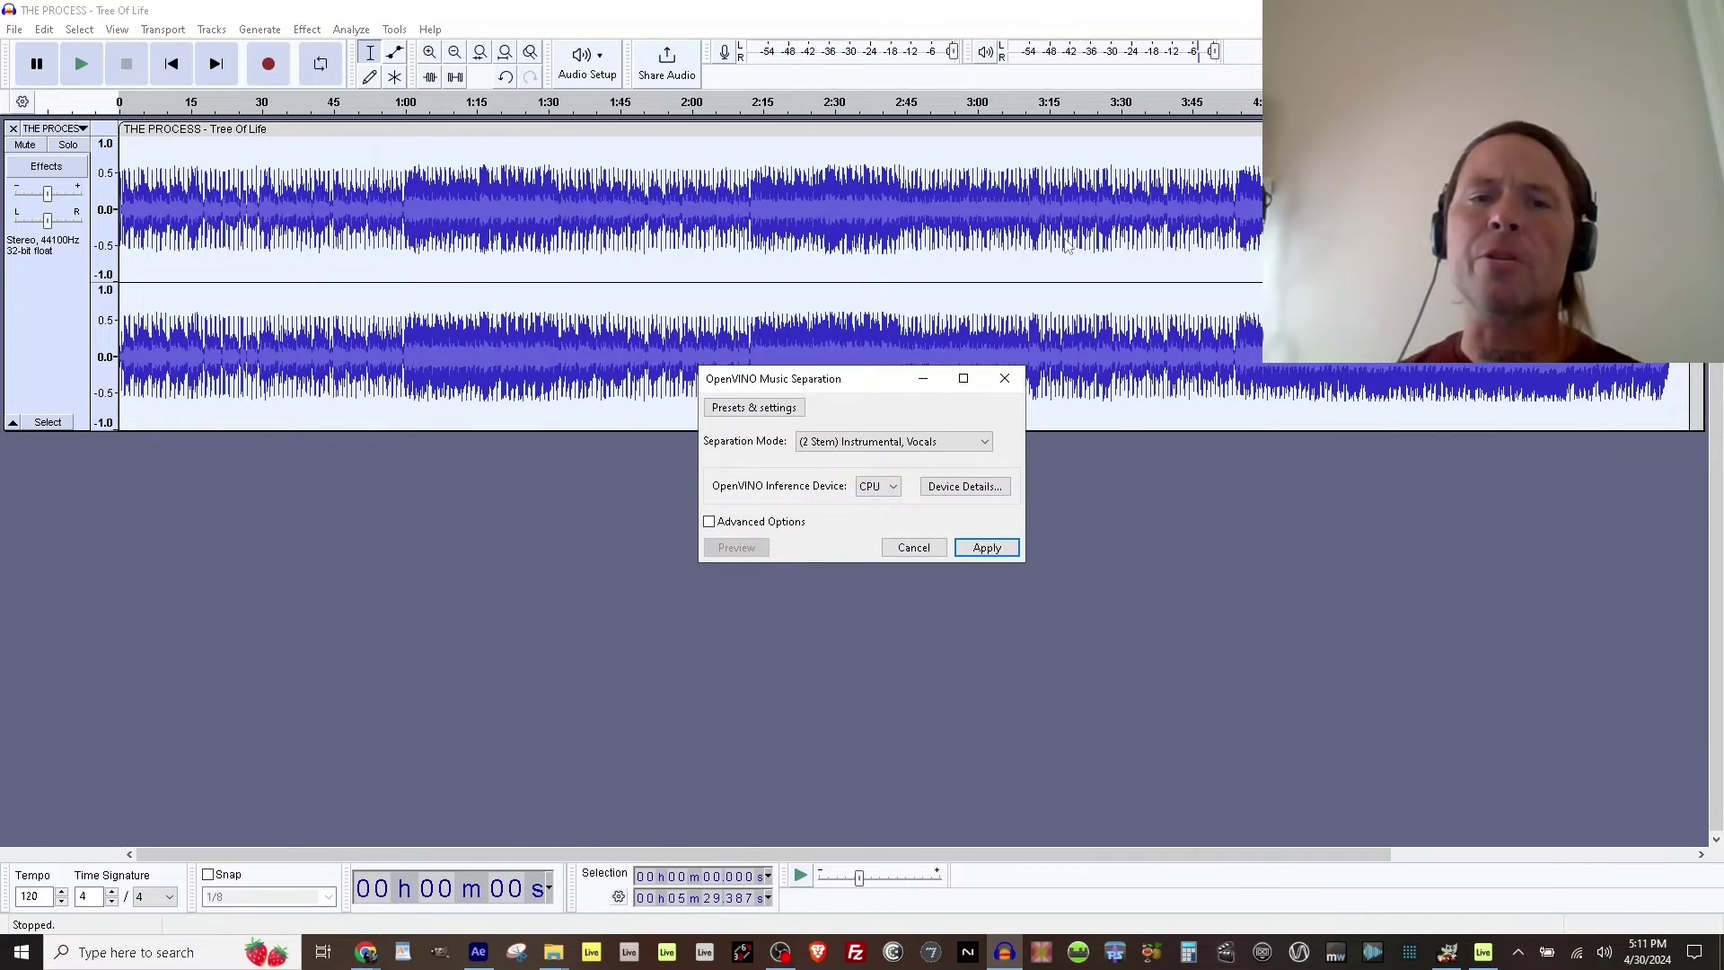
Apply Music Separation on the CPU in 2 Stem mode, creating Instrumental and Vocals tracks.
{"action": "left_click", "coordinate": [884, 490]}
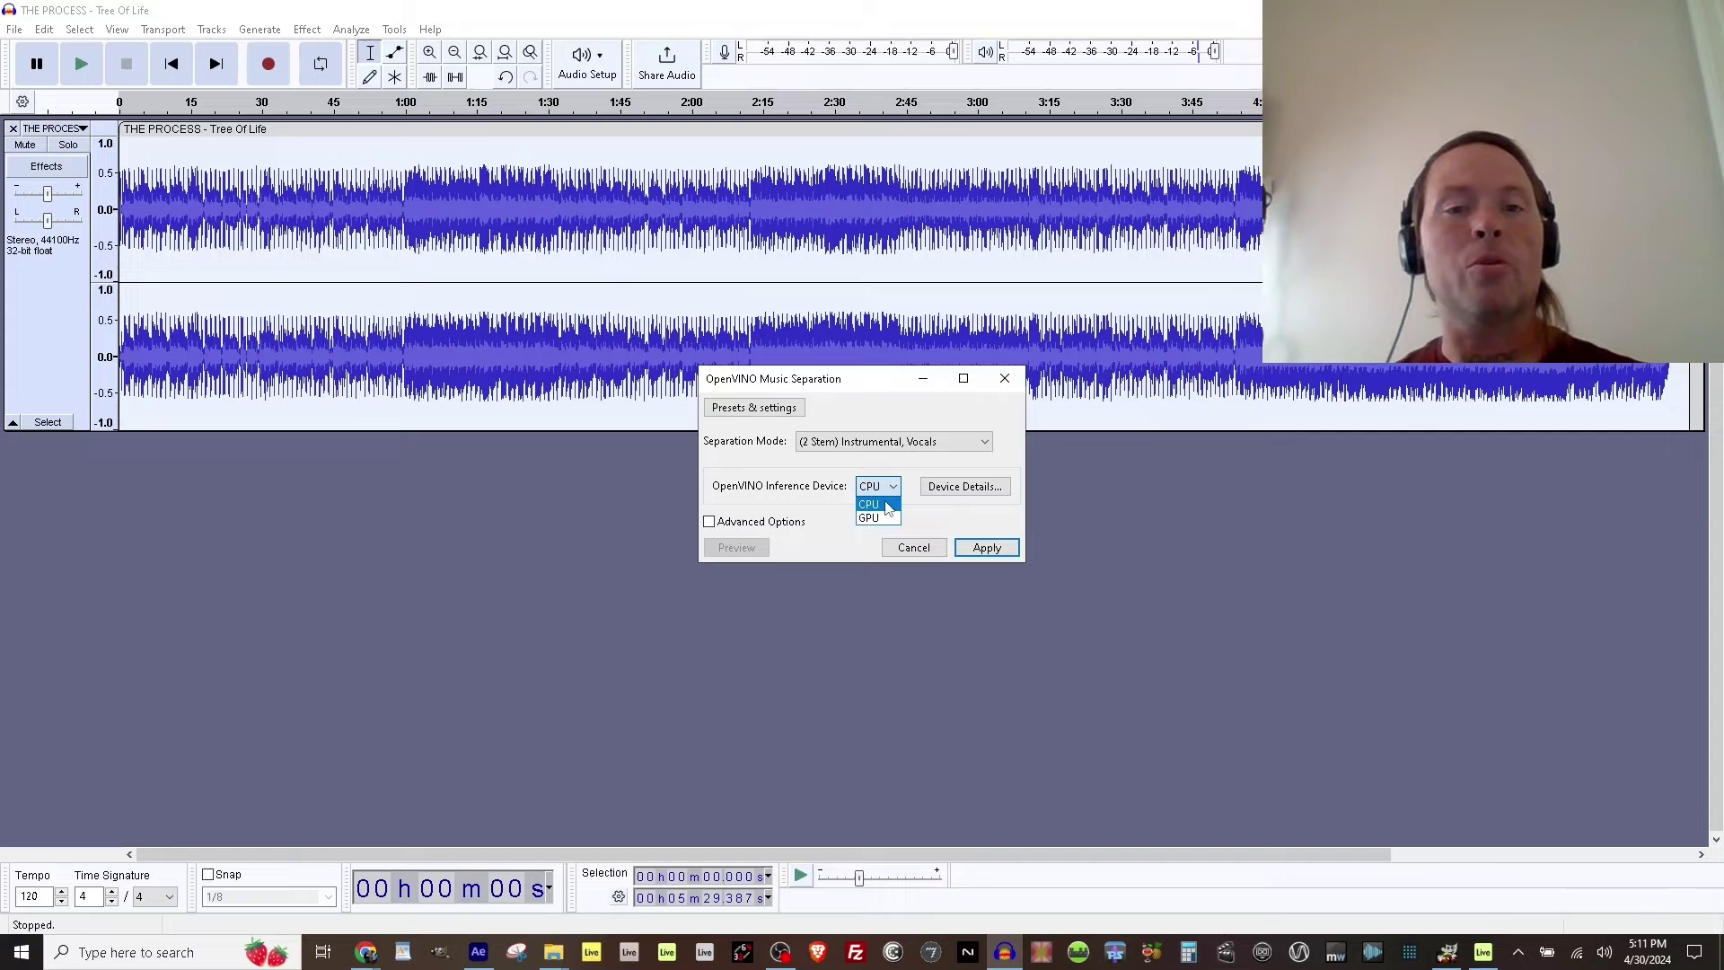
{"action": "left_click", "coordinate": [873, 504]}
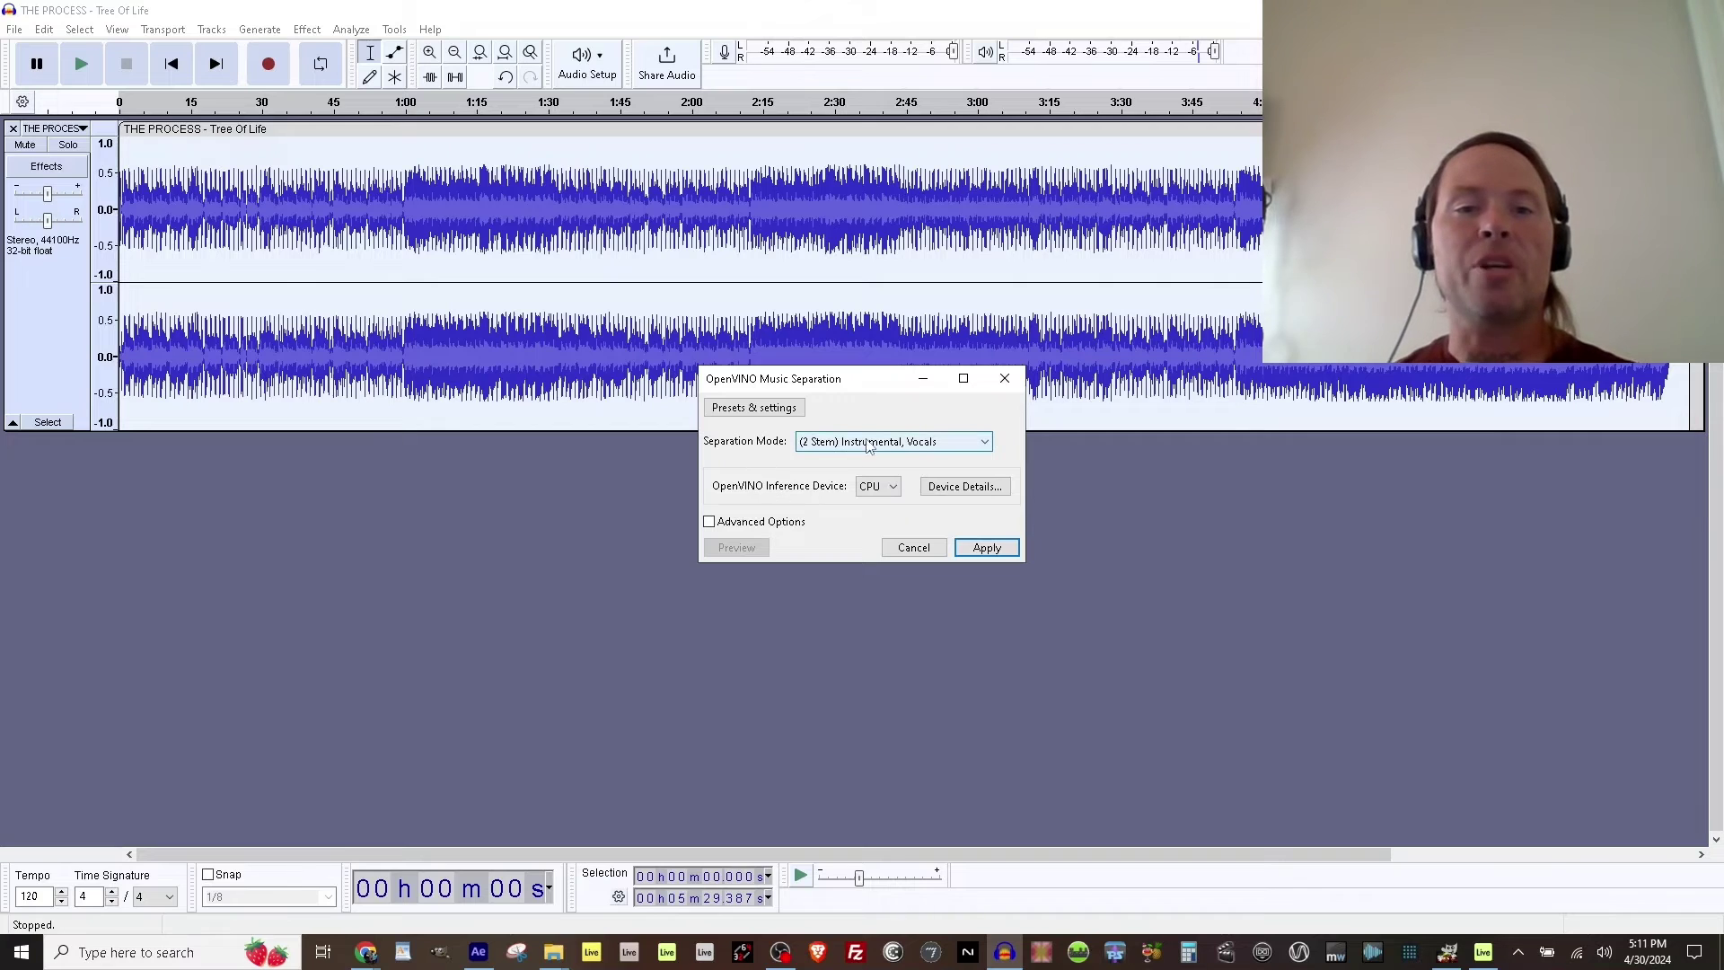
{"action": "left_click", "coordinate": [977, 443]}
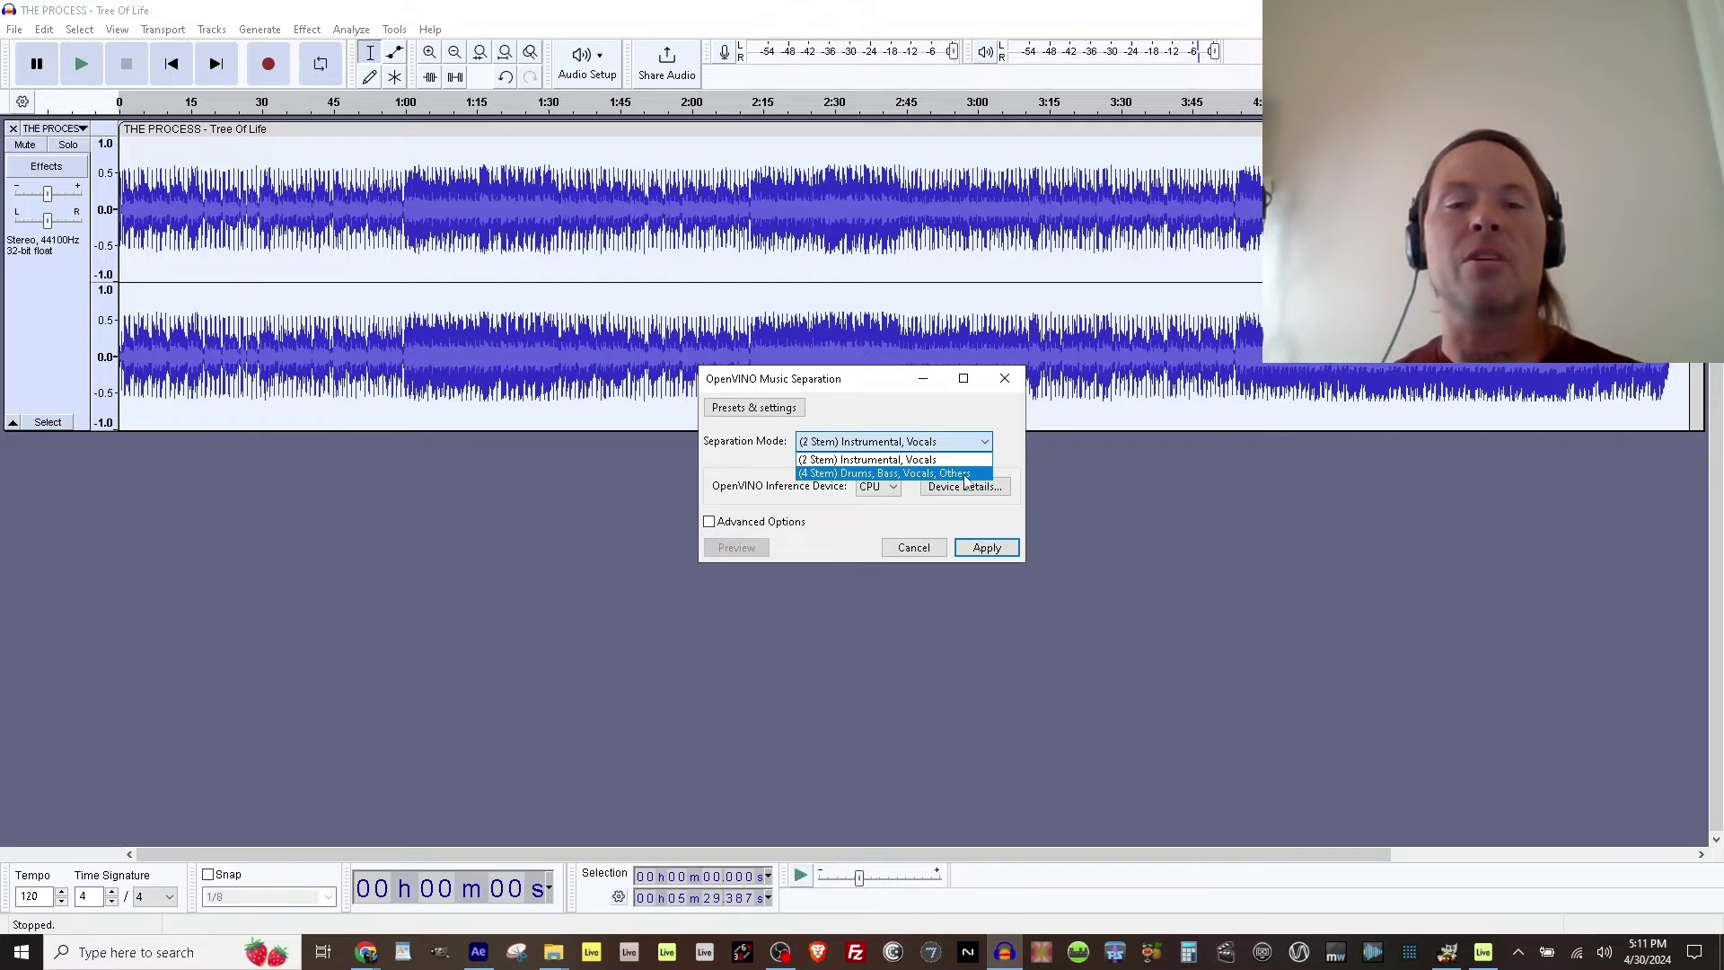
{"action": "left_click", "coordinate": [984, 553]}
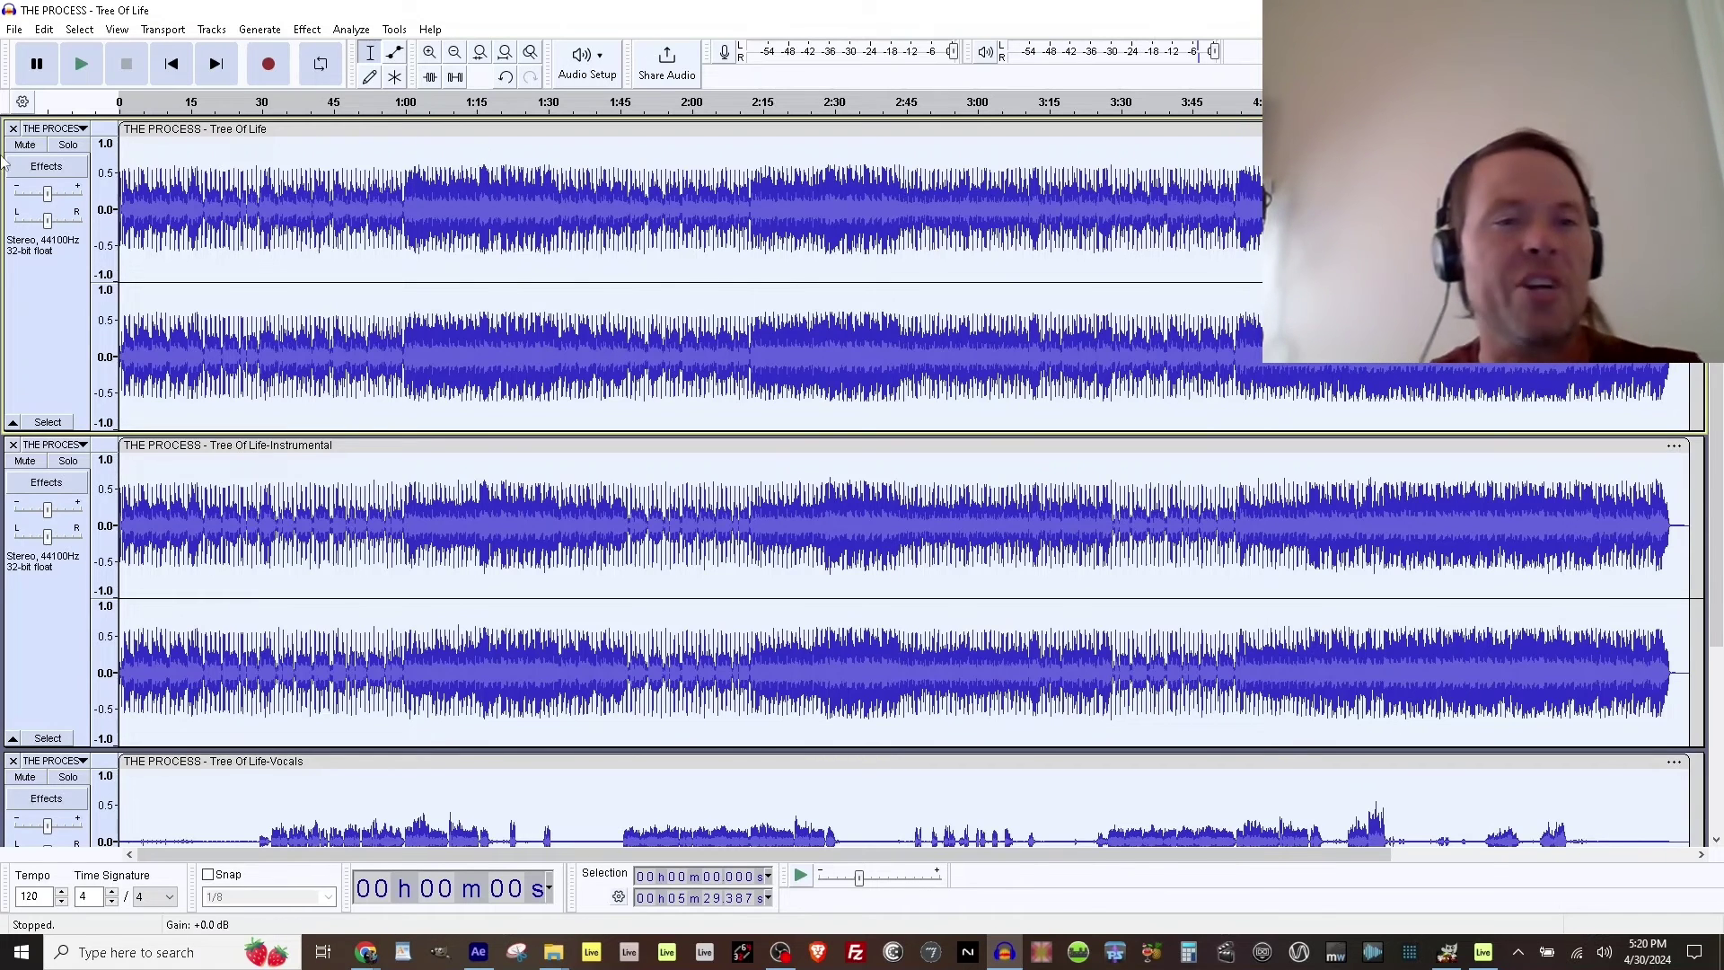
Solo the original song, play it from 37.644 seconds, then unsolo it.
{"action": "left_click", "coordinate": [69, 144]}
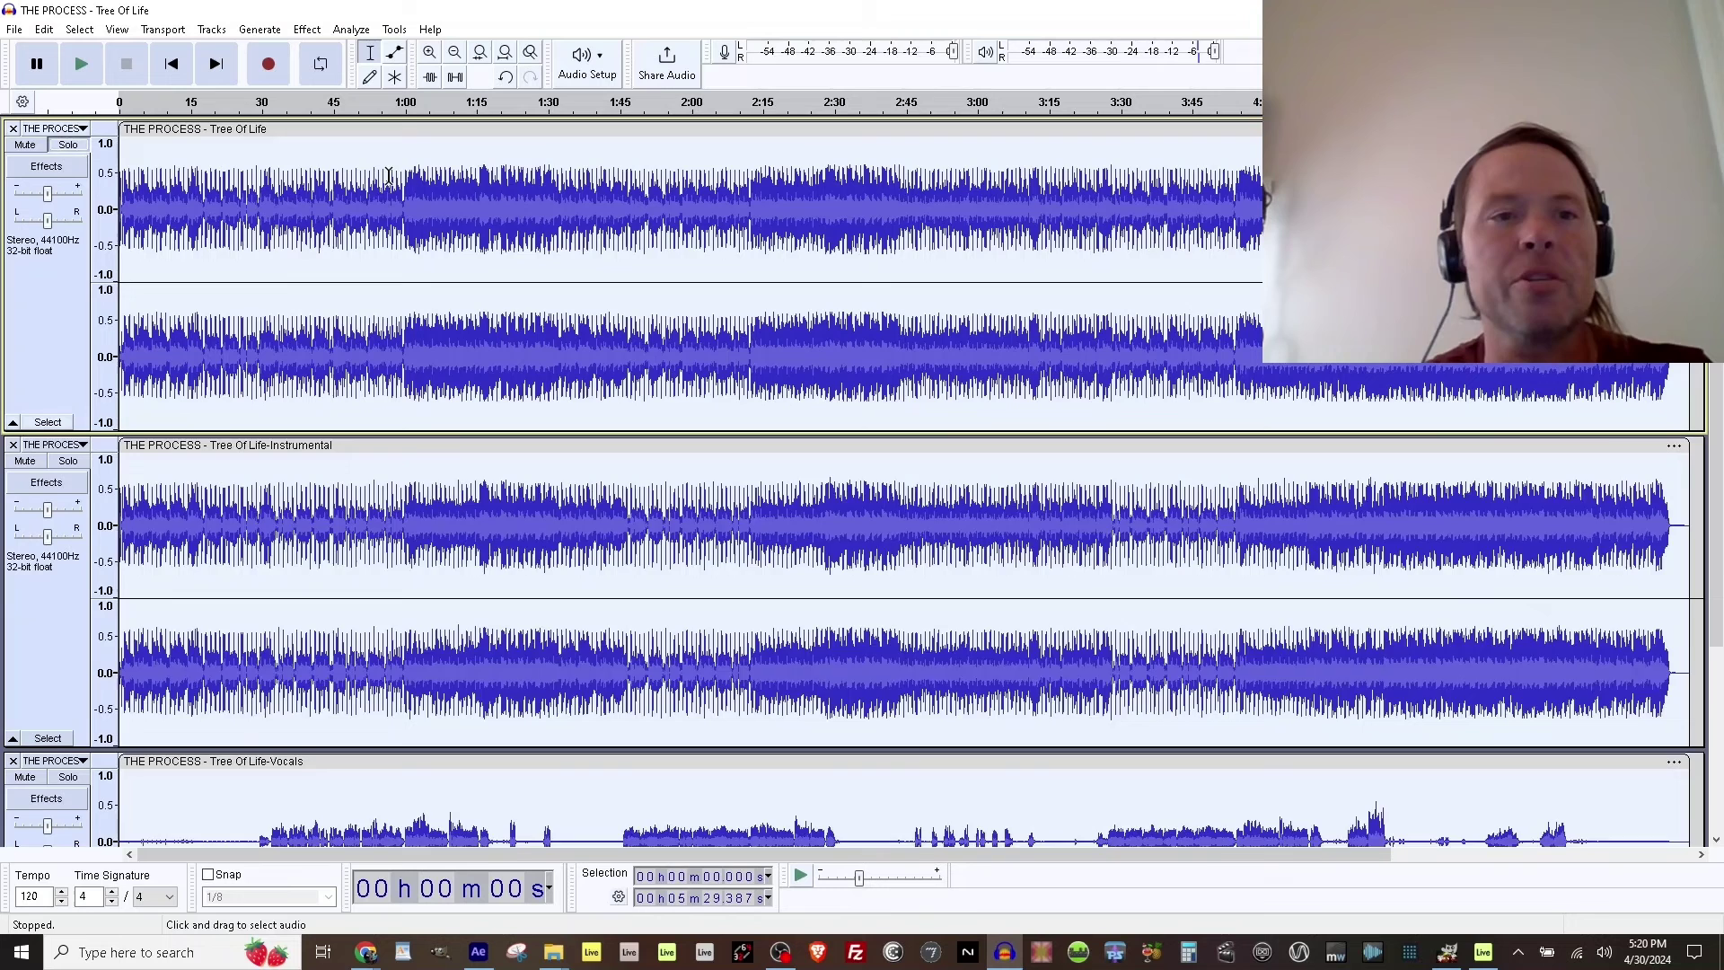
{"action": "left_click", "coordinate": [299, 192]}
{"action": "key", "text": "space"}
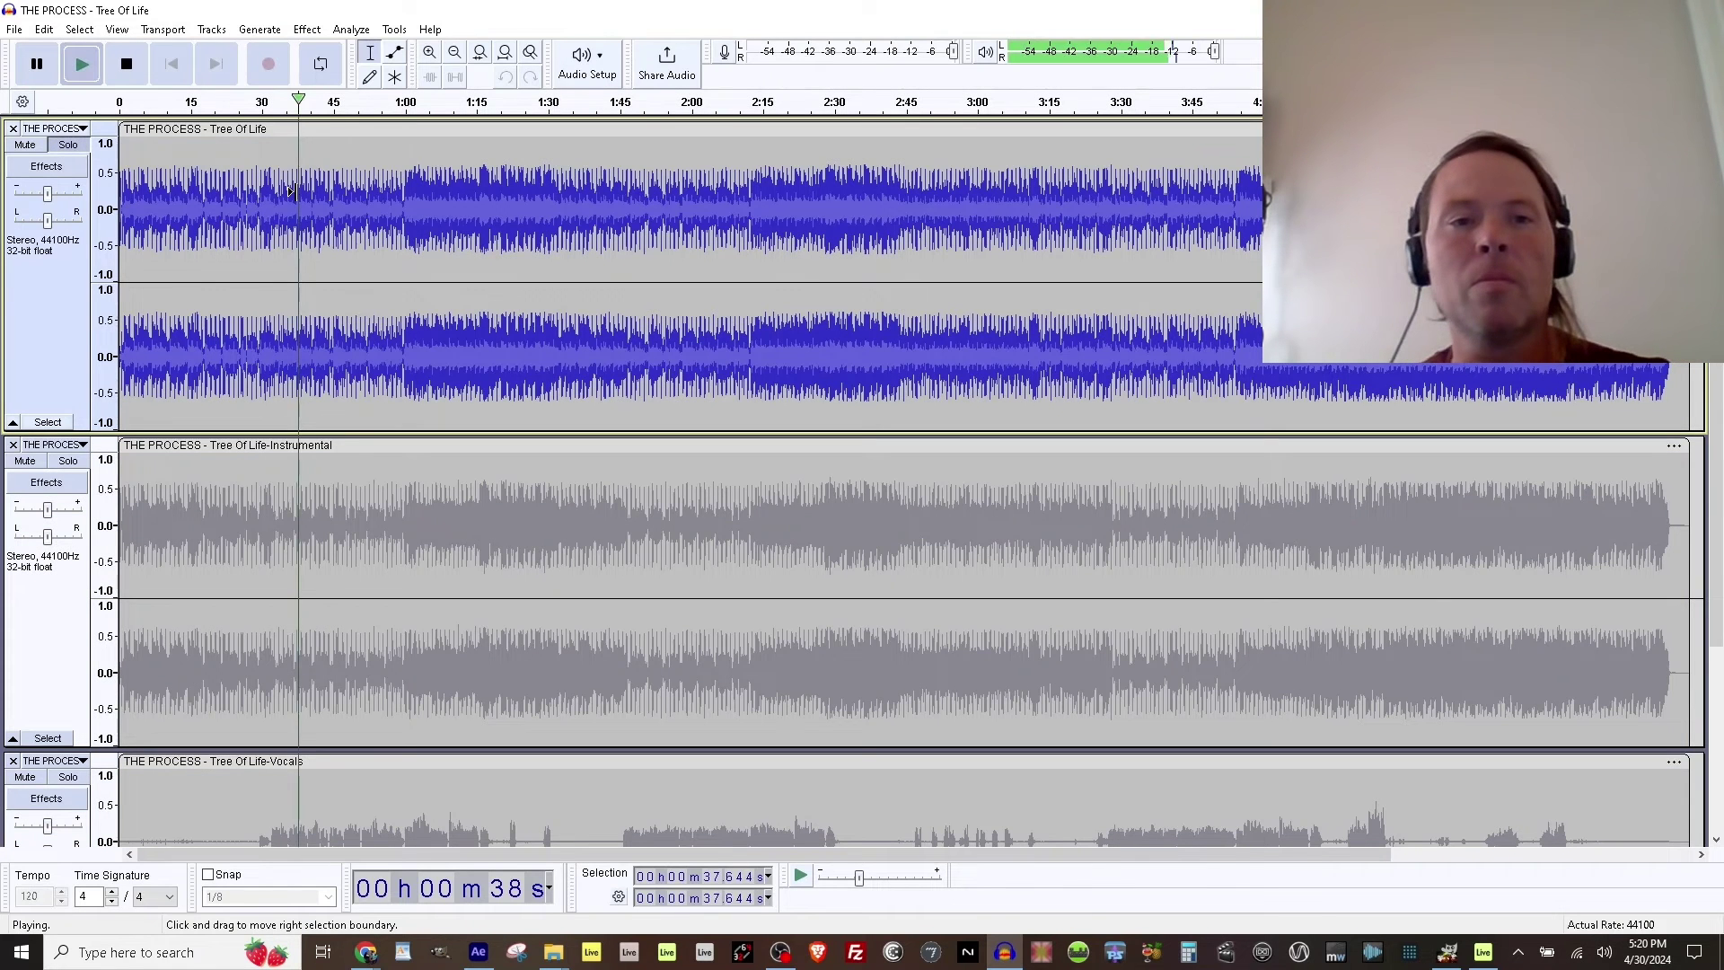
{"action": "key", "text": "space"}
{"action": "left_click", "coordinate": [75, 149]}
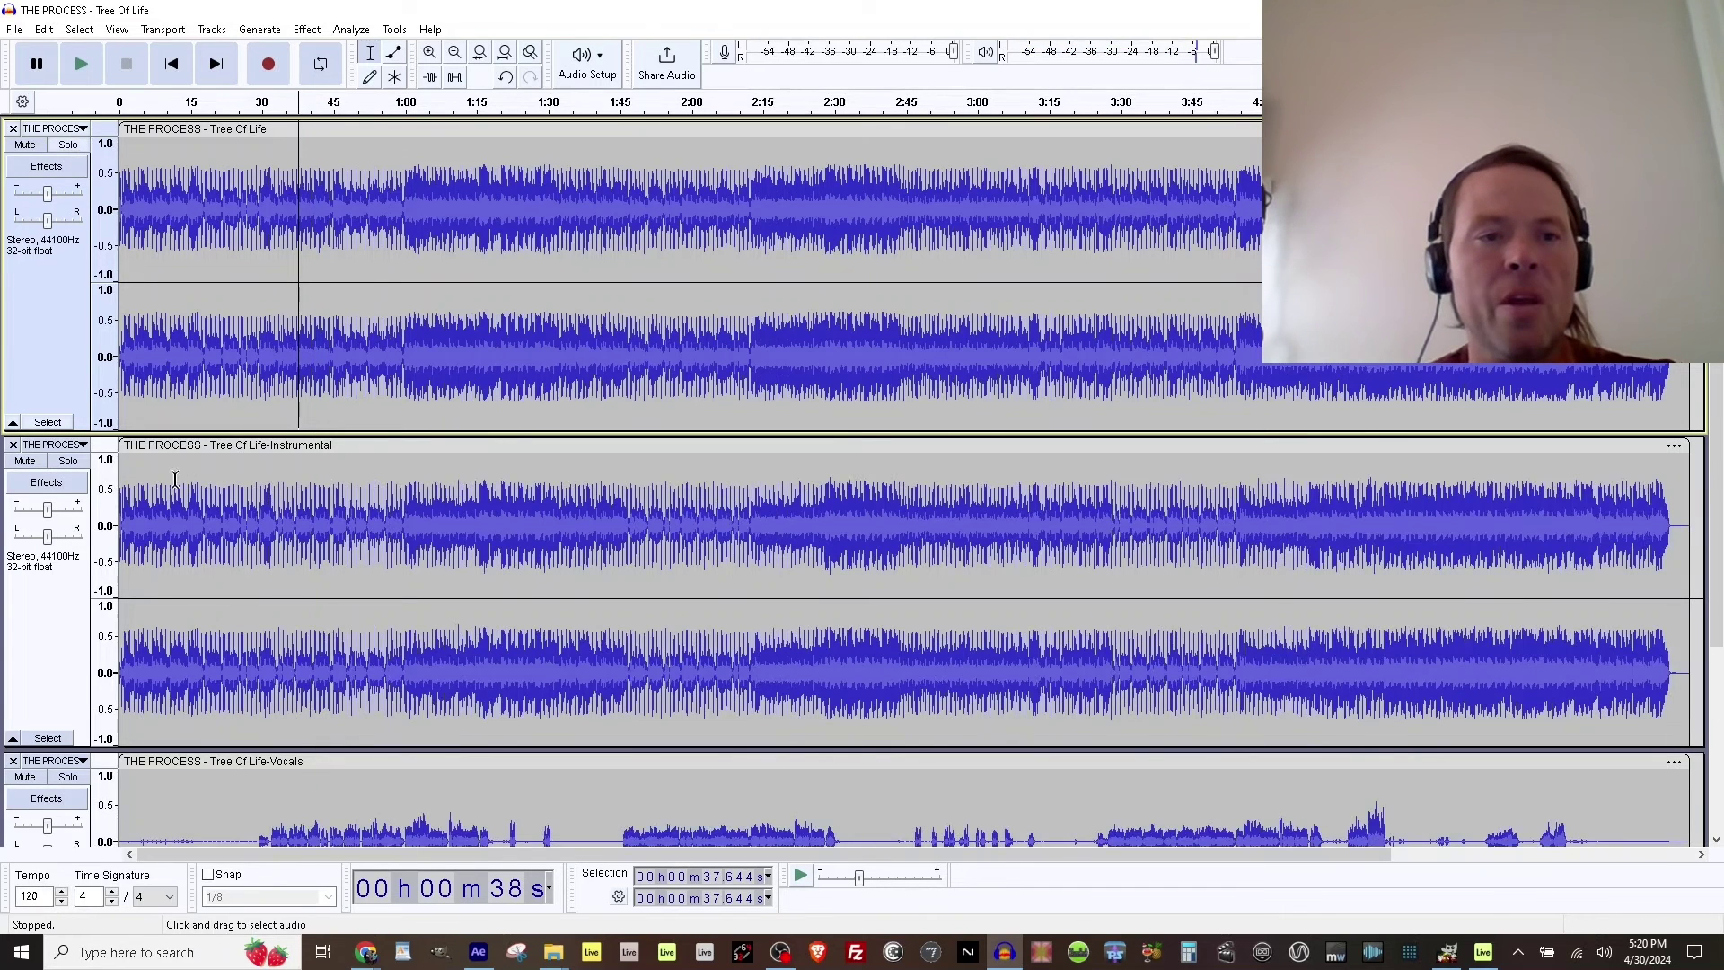
Solo the Instrumental stem, play it briefly, then unsolo it.
{"action": "left_click", "coordinate": [70, 461]}
{"action": "scroll", "coordinate": [287, 387], "scroll_direction": "down", "scroll_amount": 2}
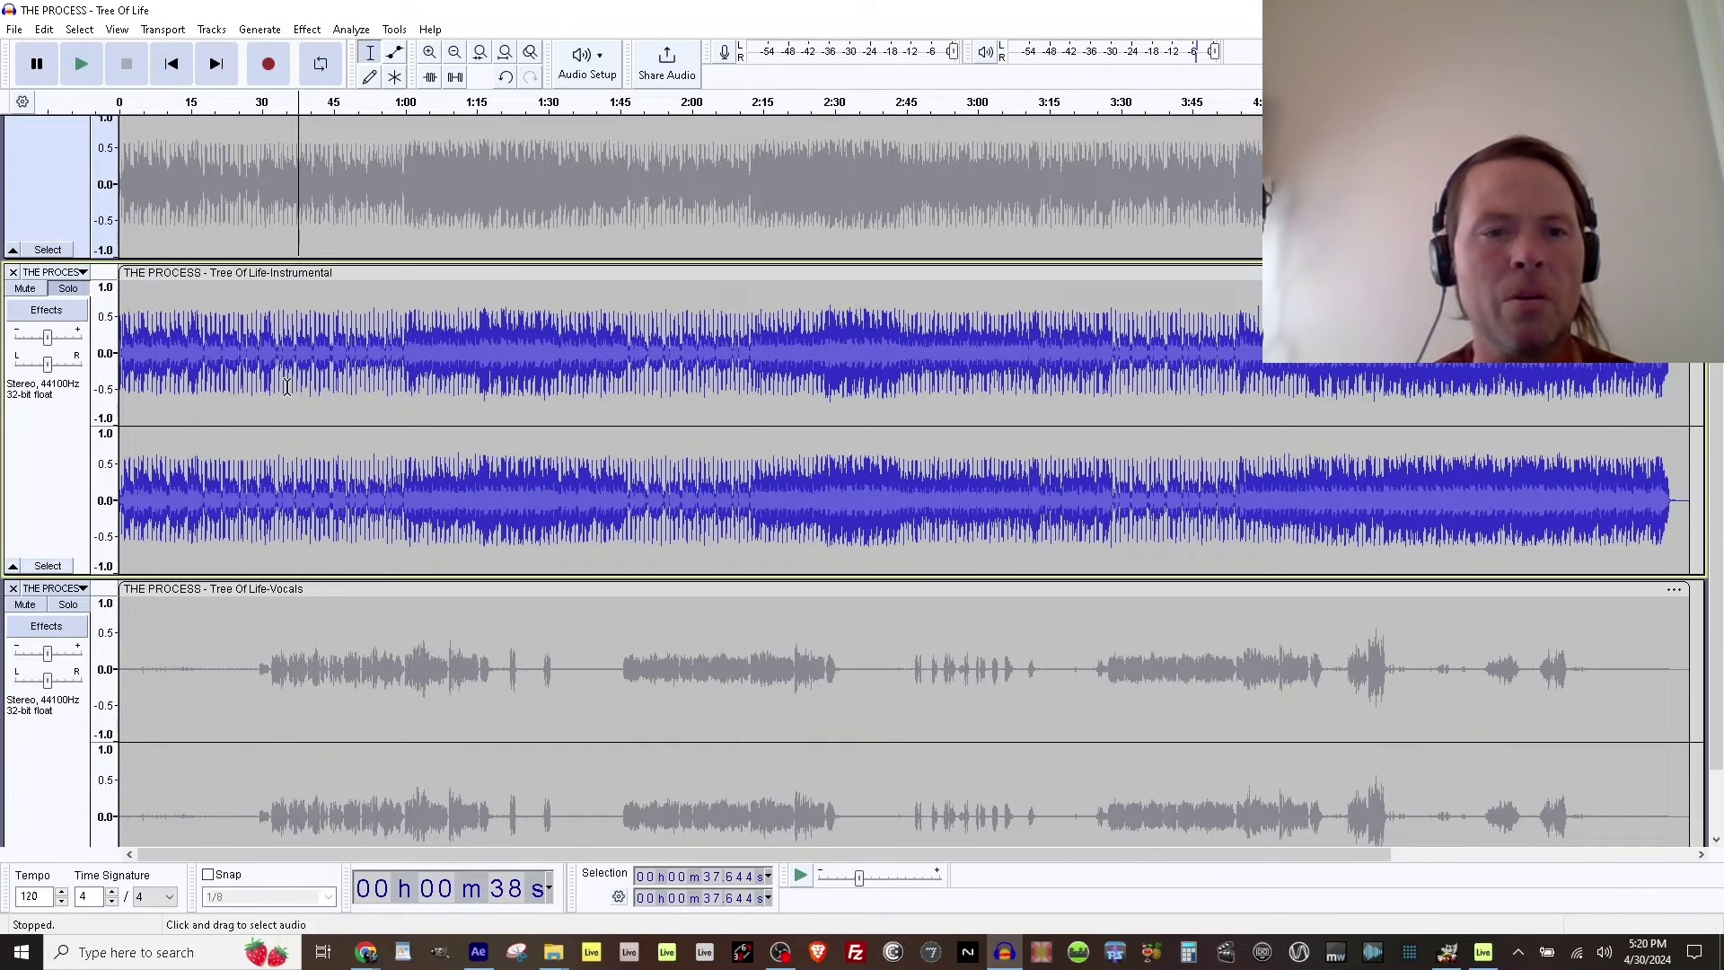
{"action": "scroll", "coordinate": [288, 386], "scroll_direction": "up", "scroll_amount": 1}
{"action": "scroll", "coordinate": [288, 386], "scroll_direction": "down", "scroll_amount": 1}
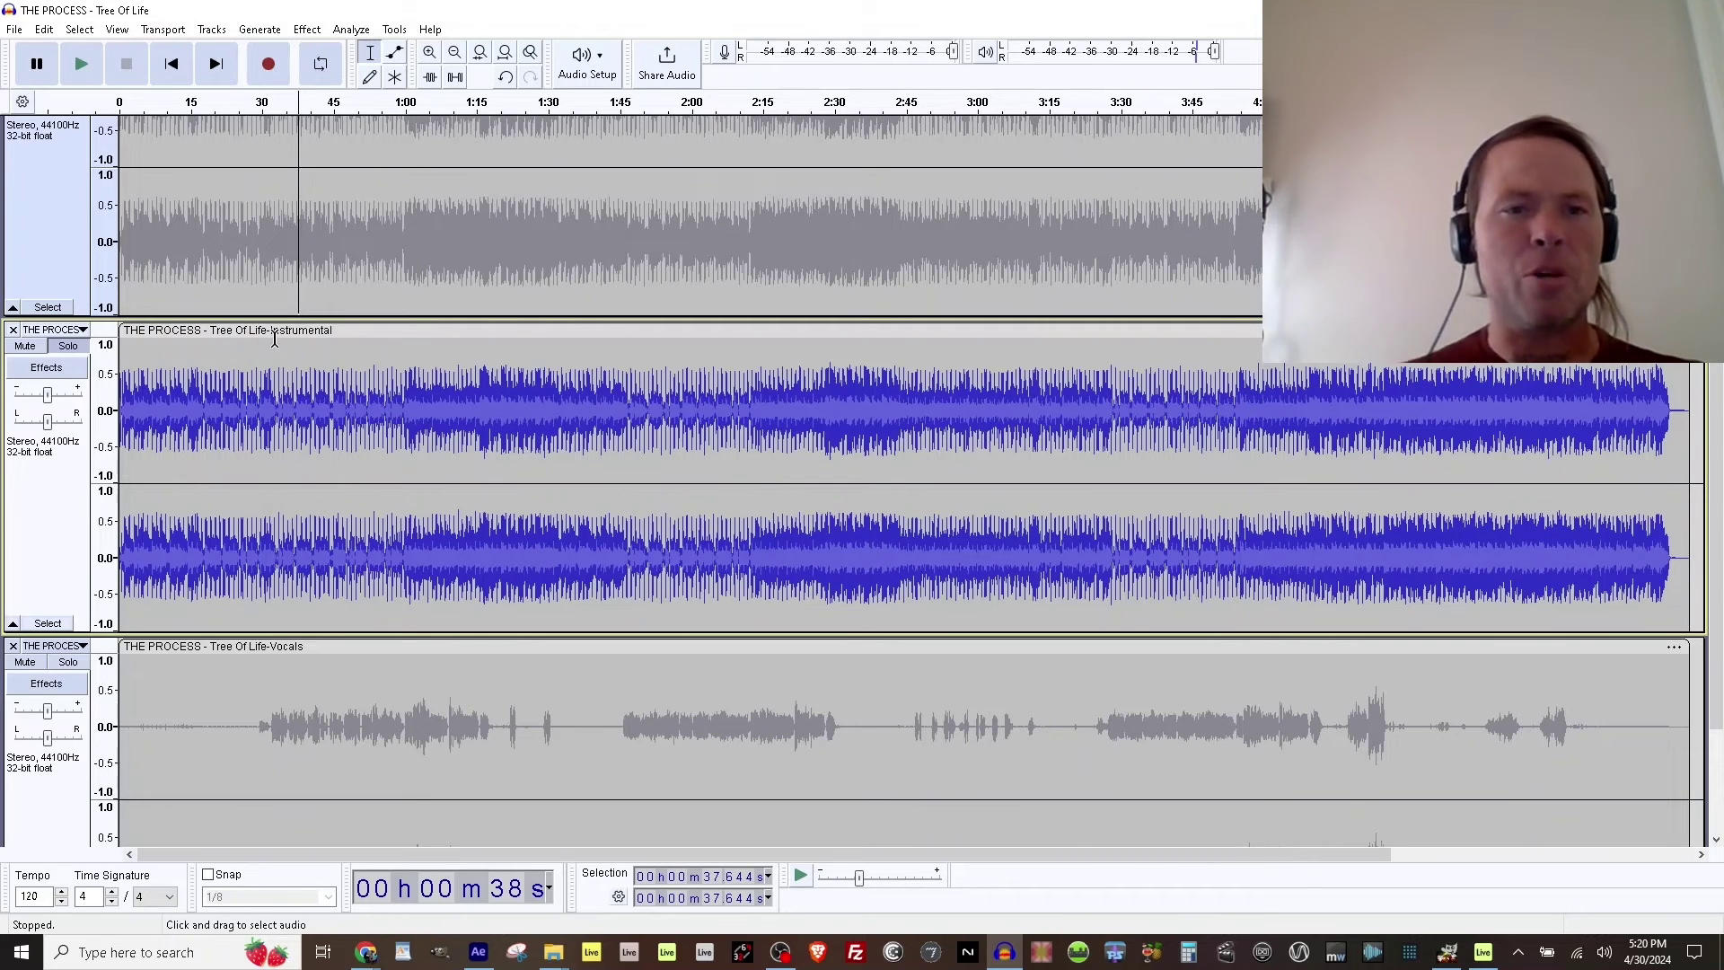
{"action": "key", "text": "space"}
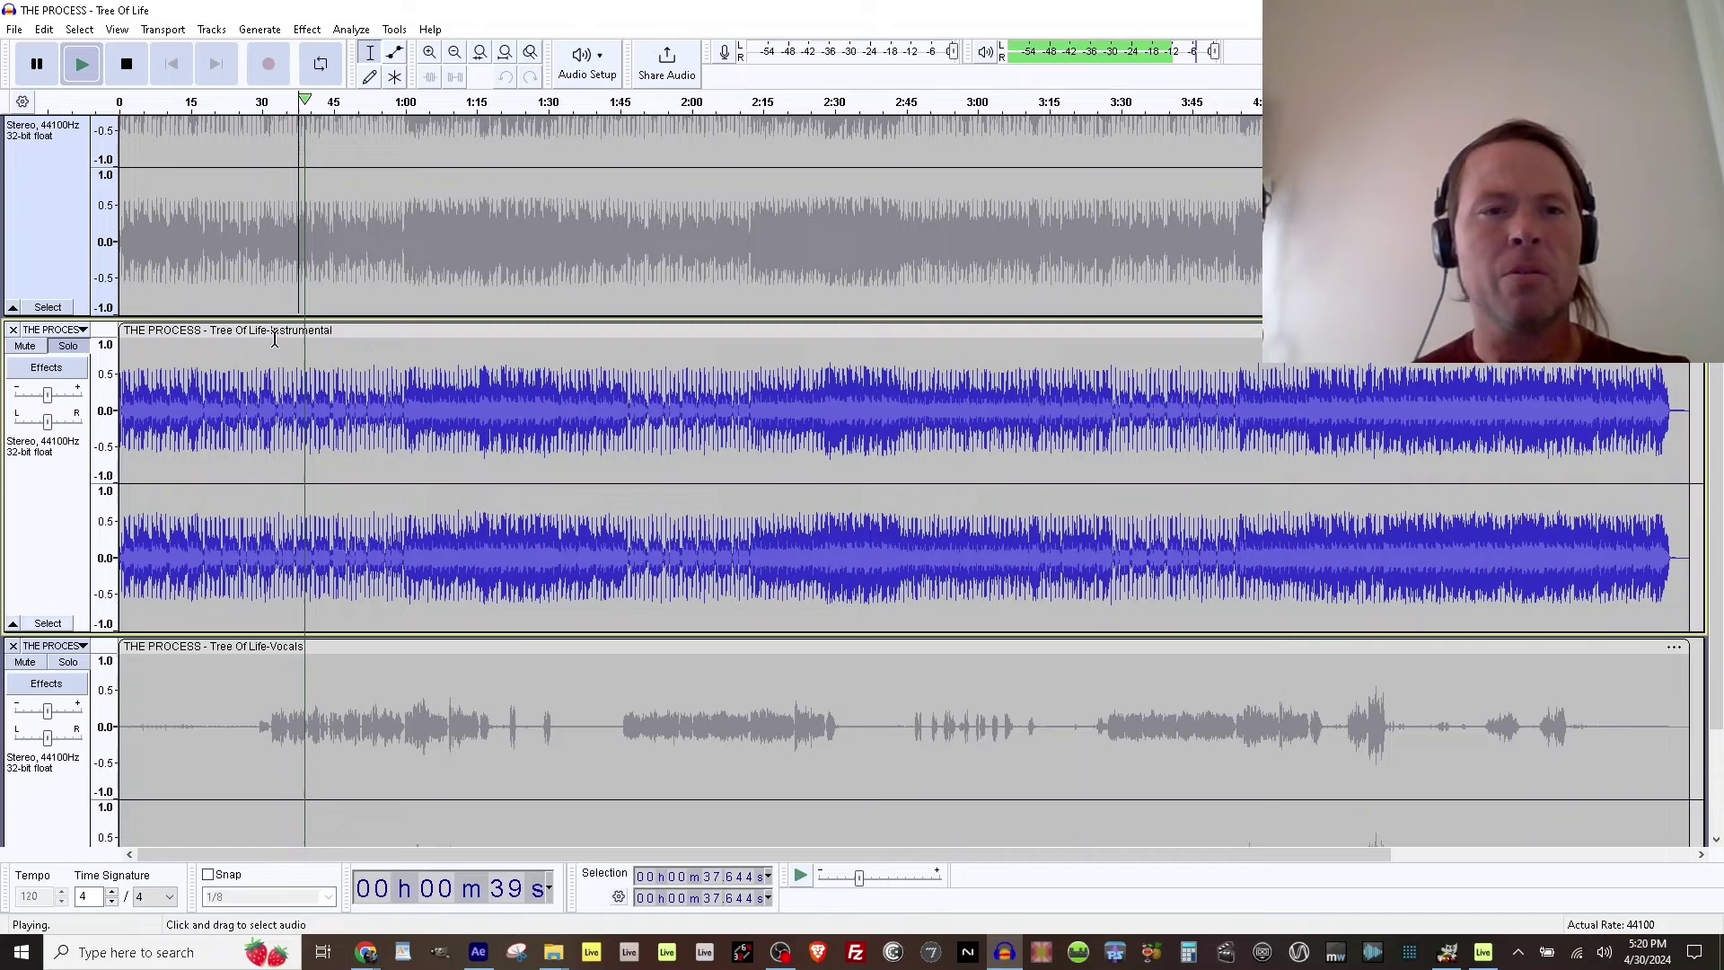
{"action": "key", "text": "space"}
{"action": "scroll", "coordinate": [457, 407], "scroll_direction": "down", "scroll_amount": 3}
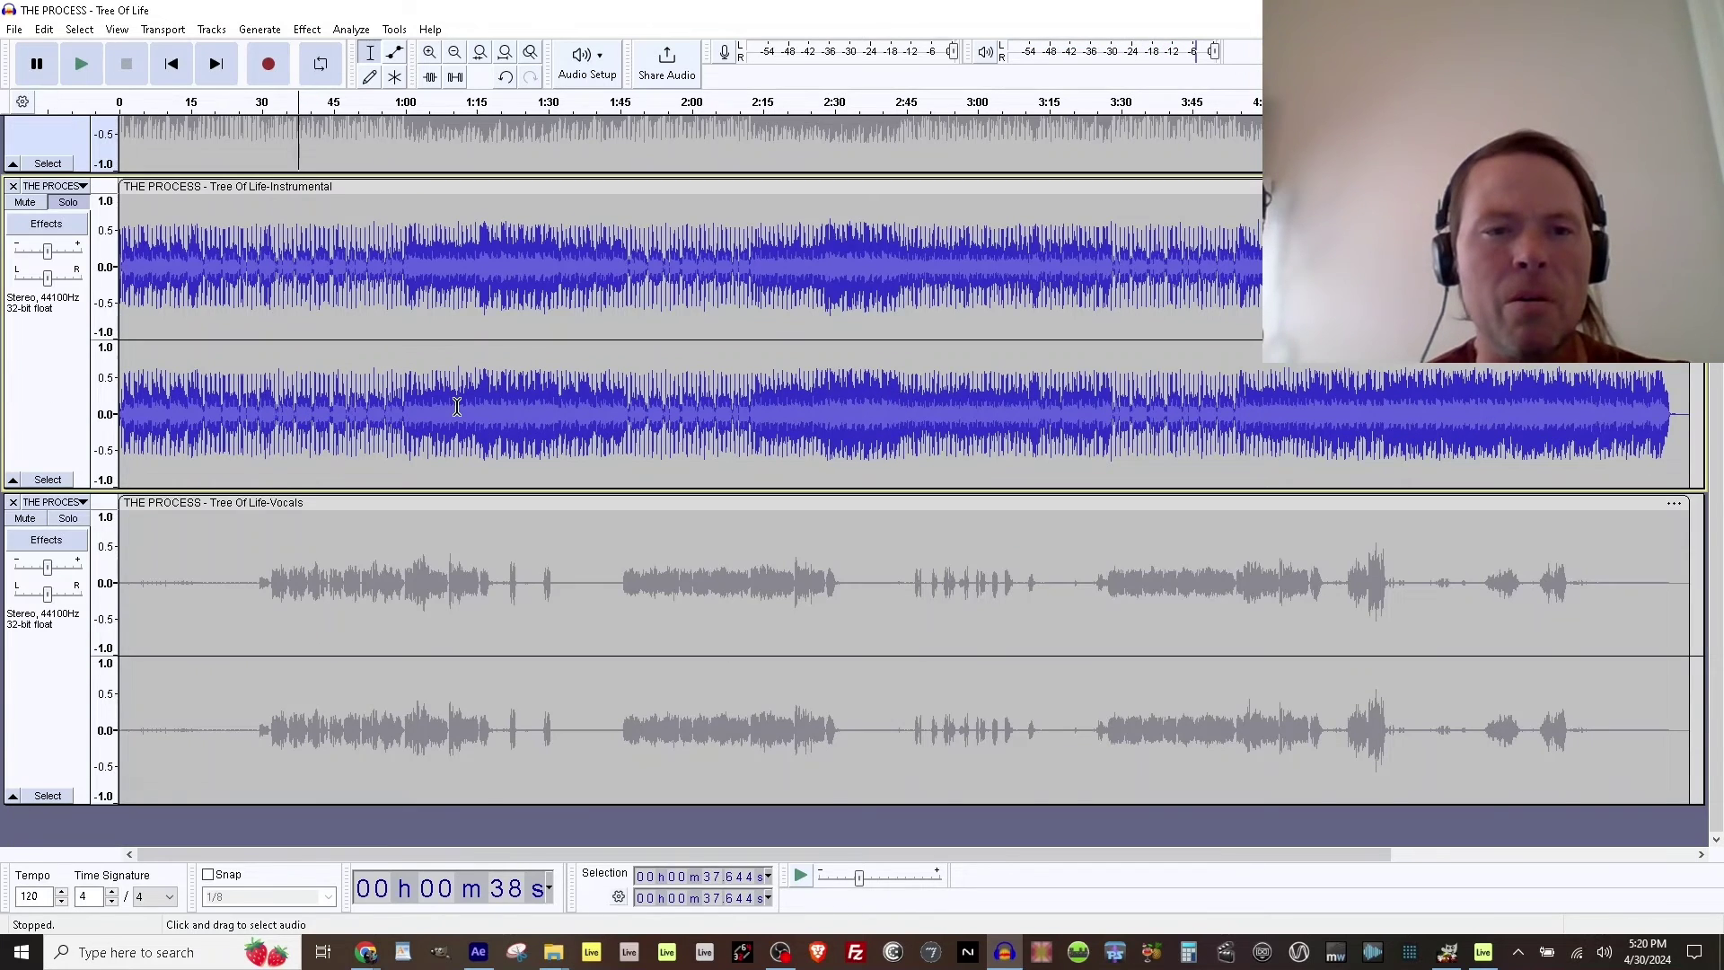
{"action": "scroll", "coordinate": [457, 406], "scroll_direction": "up", "scroll_amount": 5}
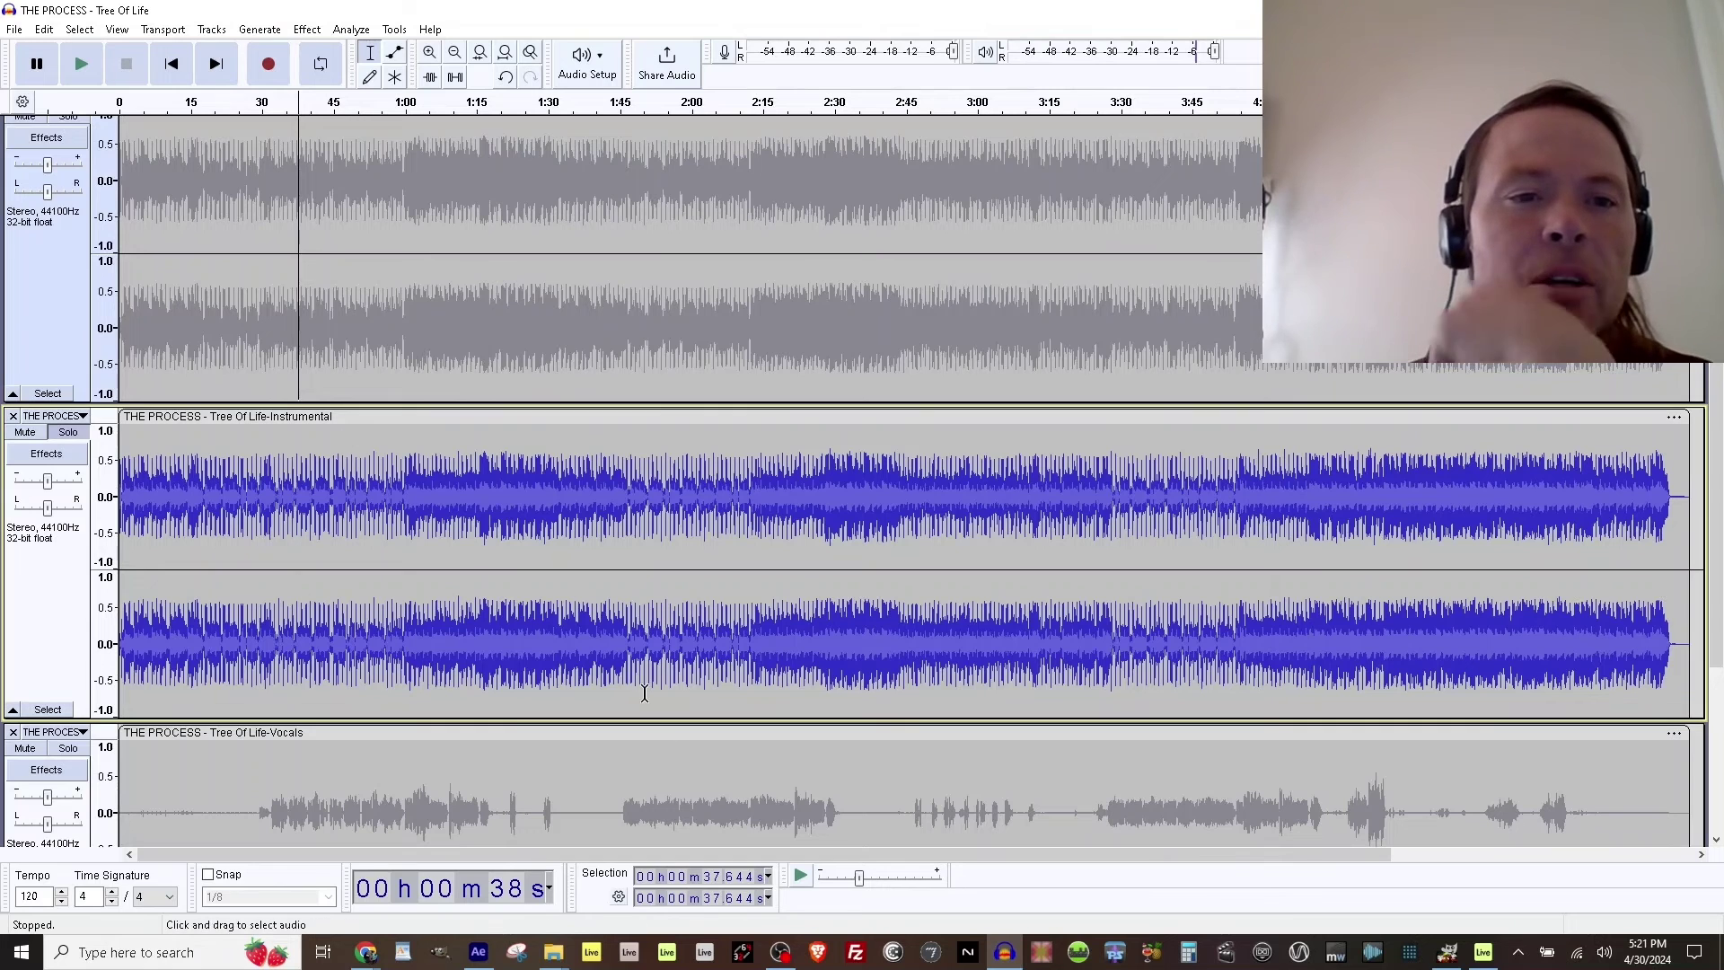
{"action": "left_click", "coordinate": [63, 433]}
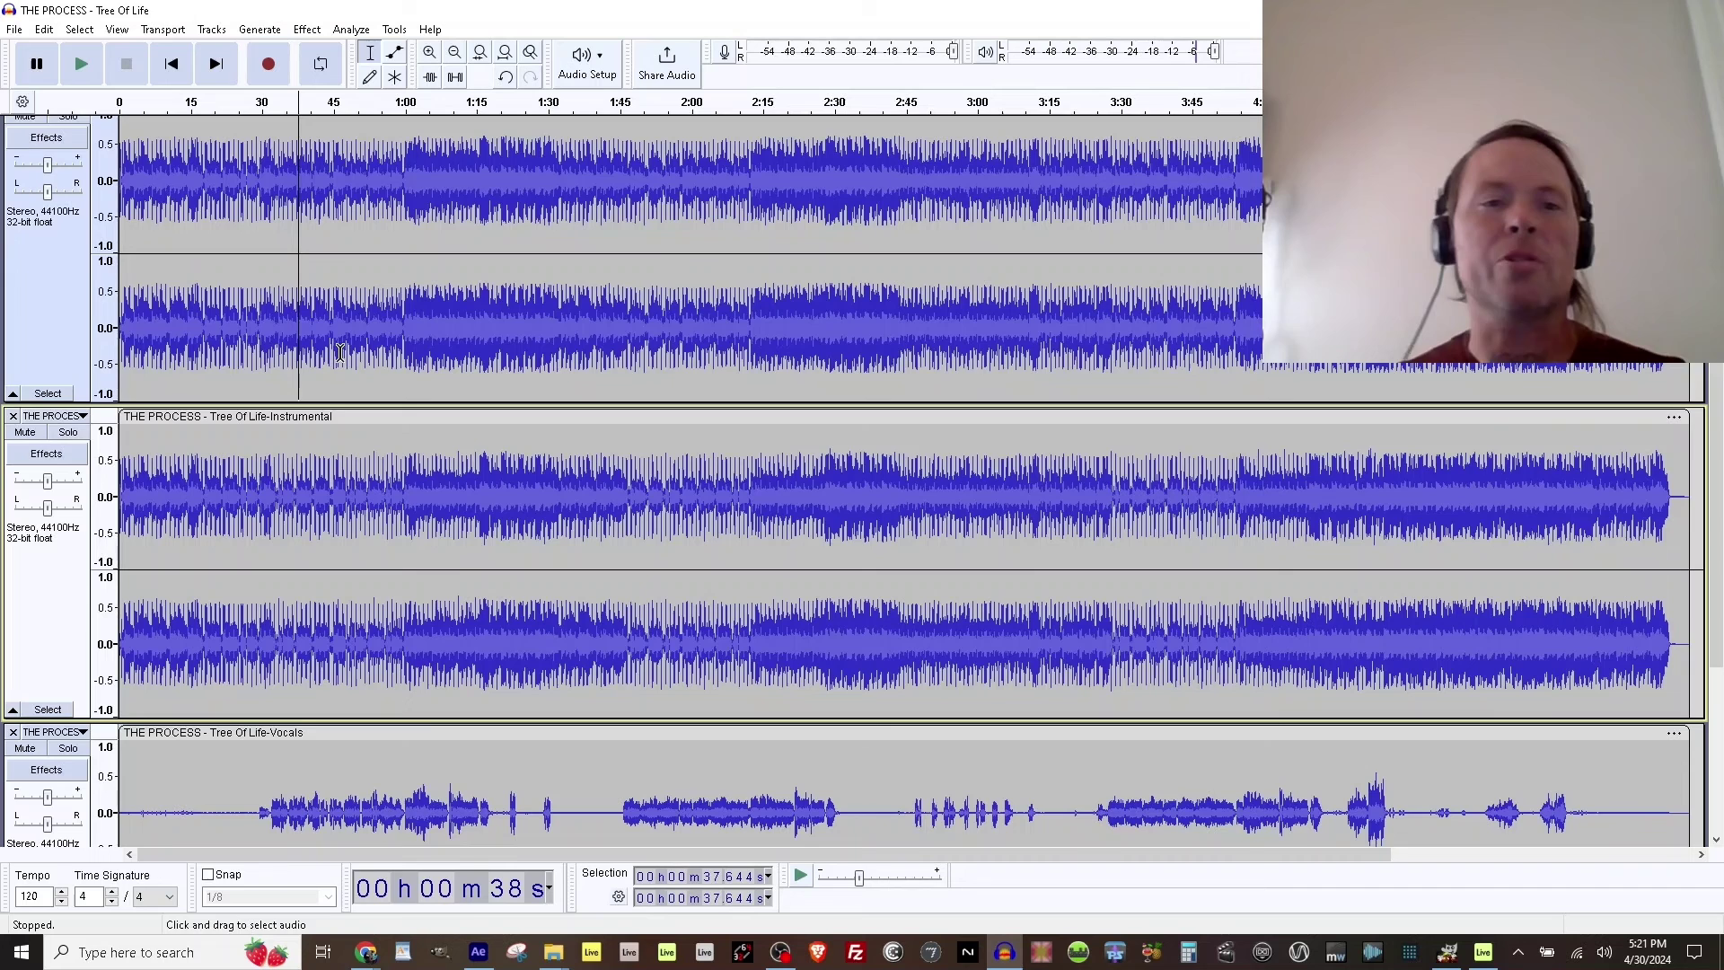
Solo the Vocals track and set playback to start at 31.809 seconds.
{"action": "scroll", "coordinate": [521, 710], "scroll_direction": "down", "scroll_amount": 1}
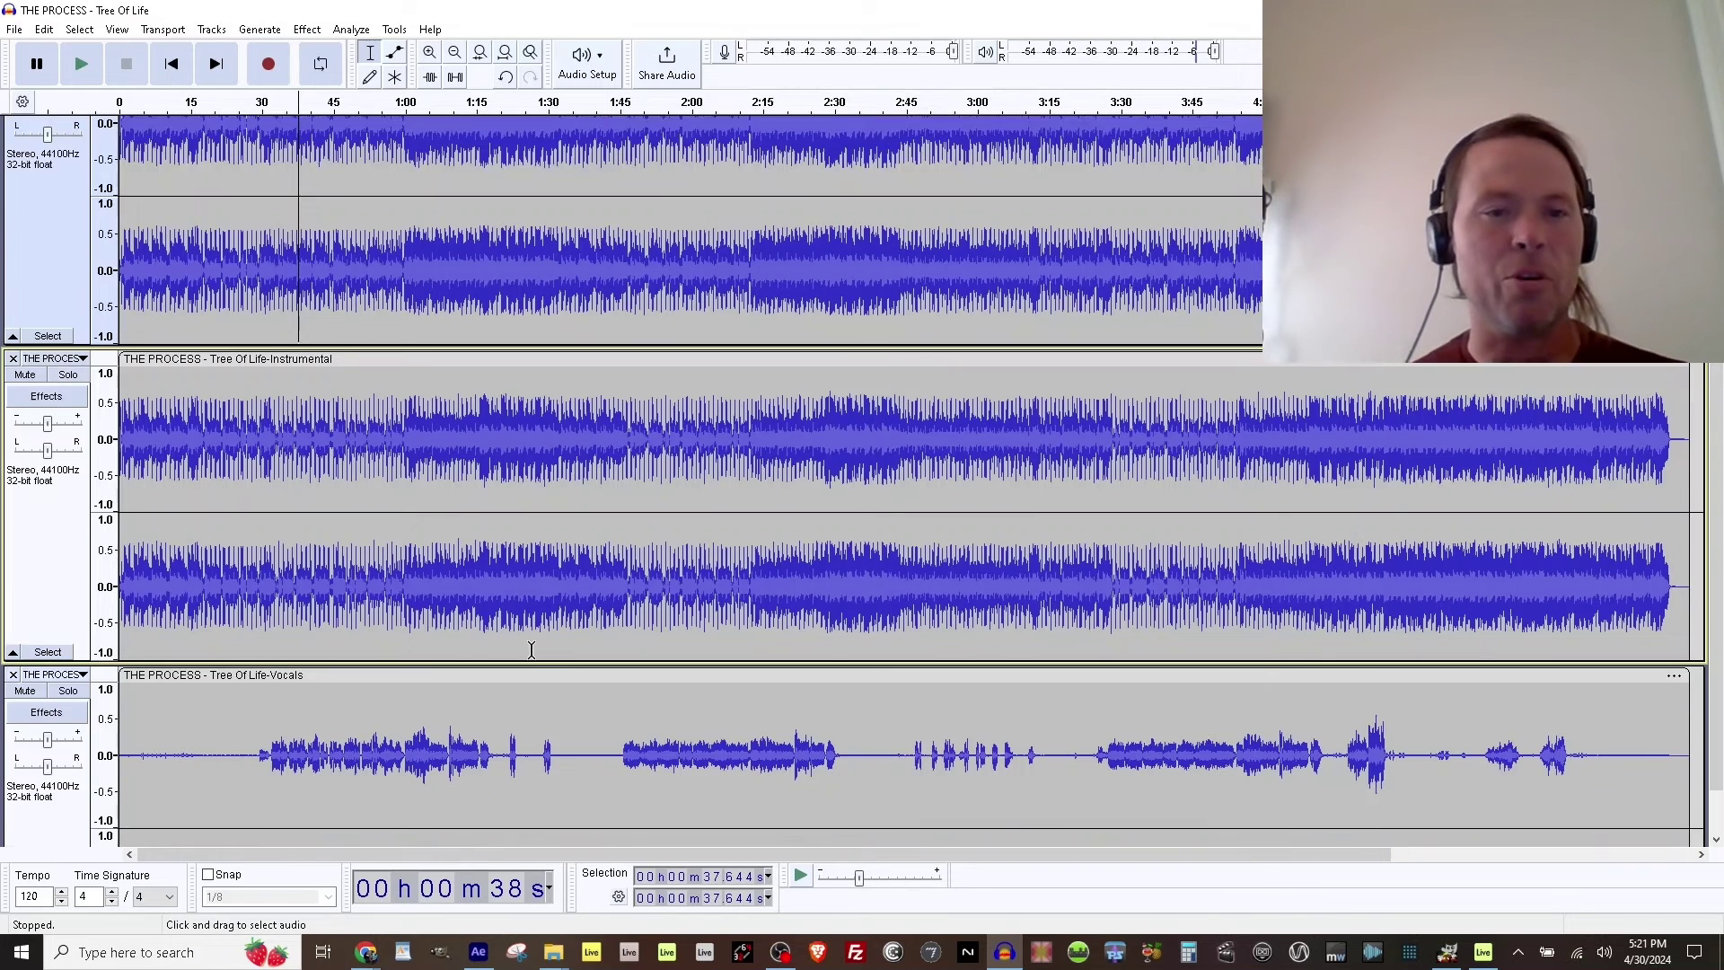
{"action": "scroll", "coordinate": [531, 649], "scroll_direction": "down", "scroll_amount": 2}
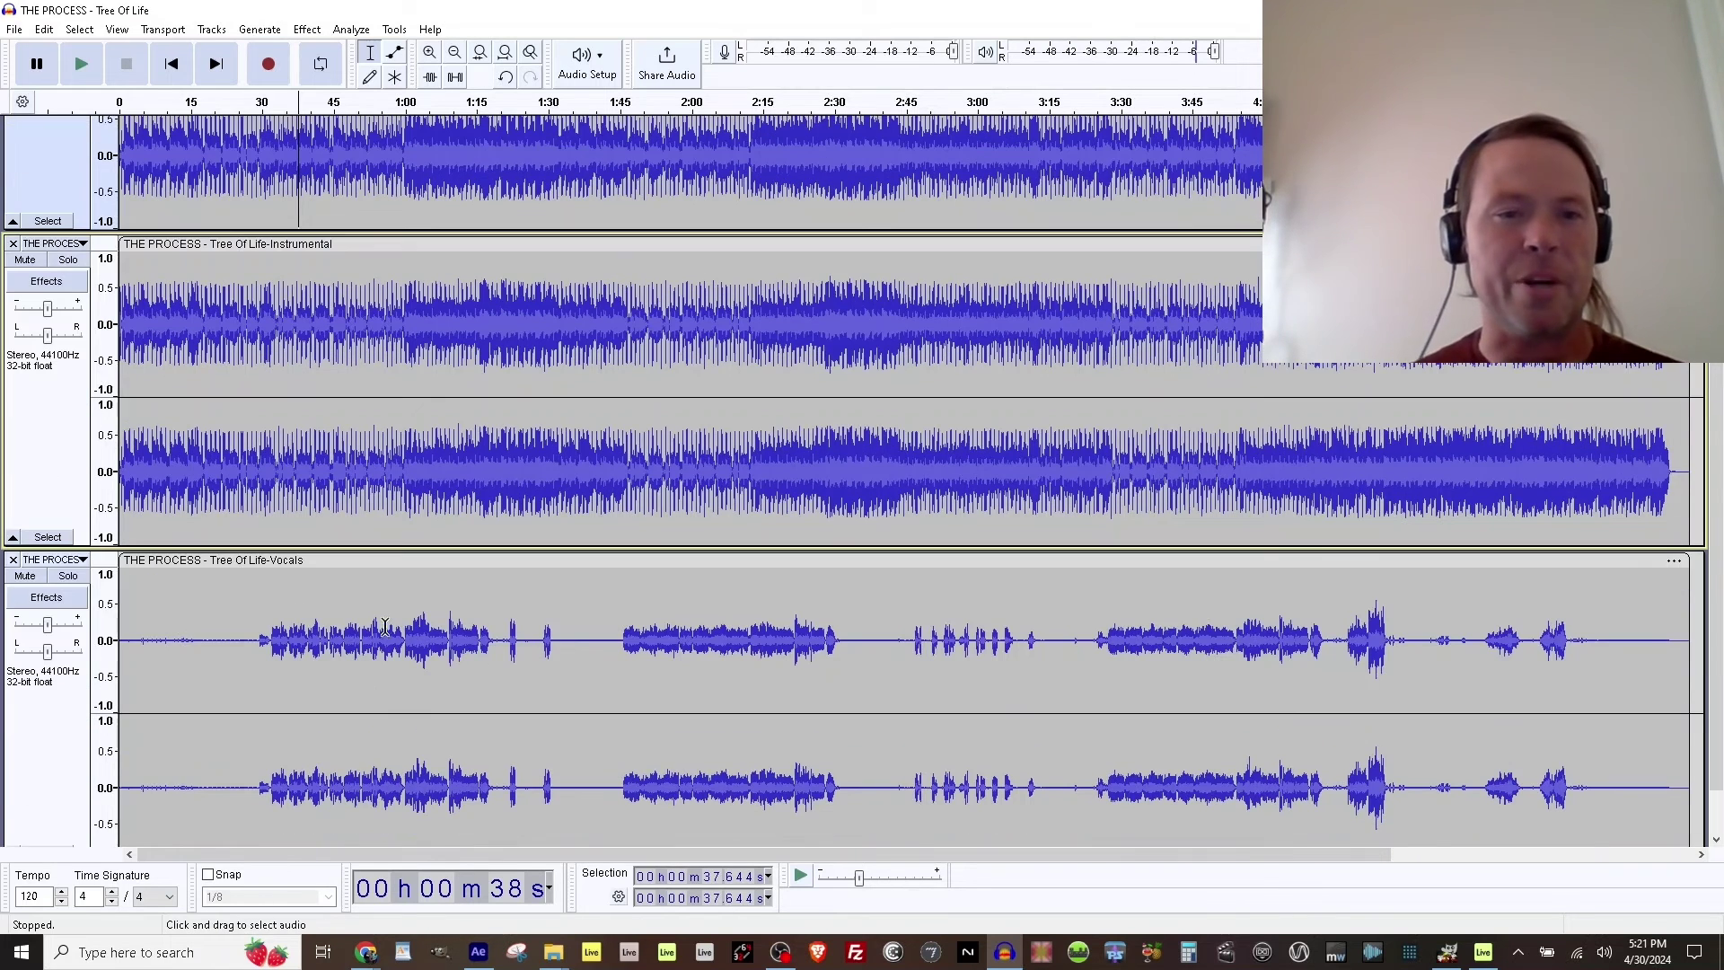
{"action": "left_click", "coordinate": [75, 579]}
{"action": "scroll", "coordinate": [78, 582], "scroll_direction": "down", "scroll_amount": 1}
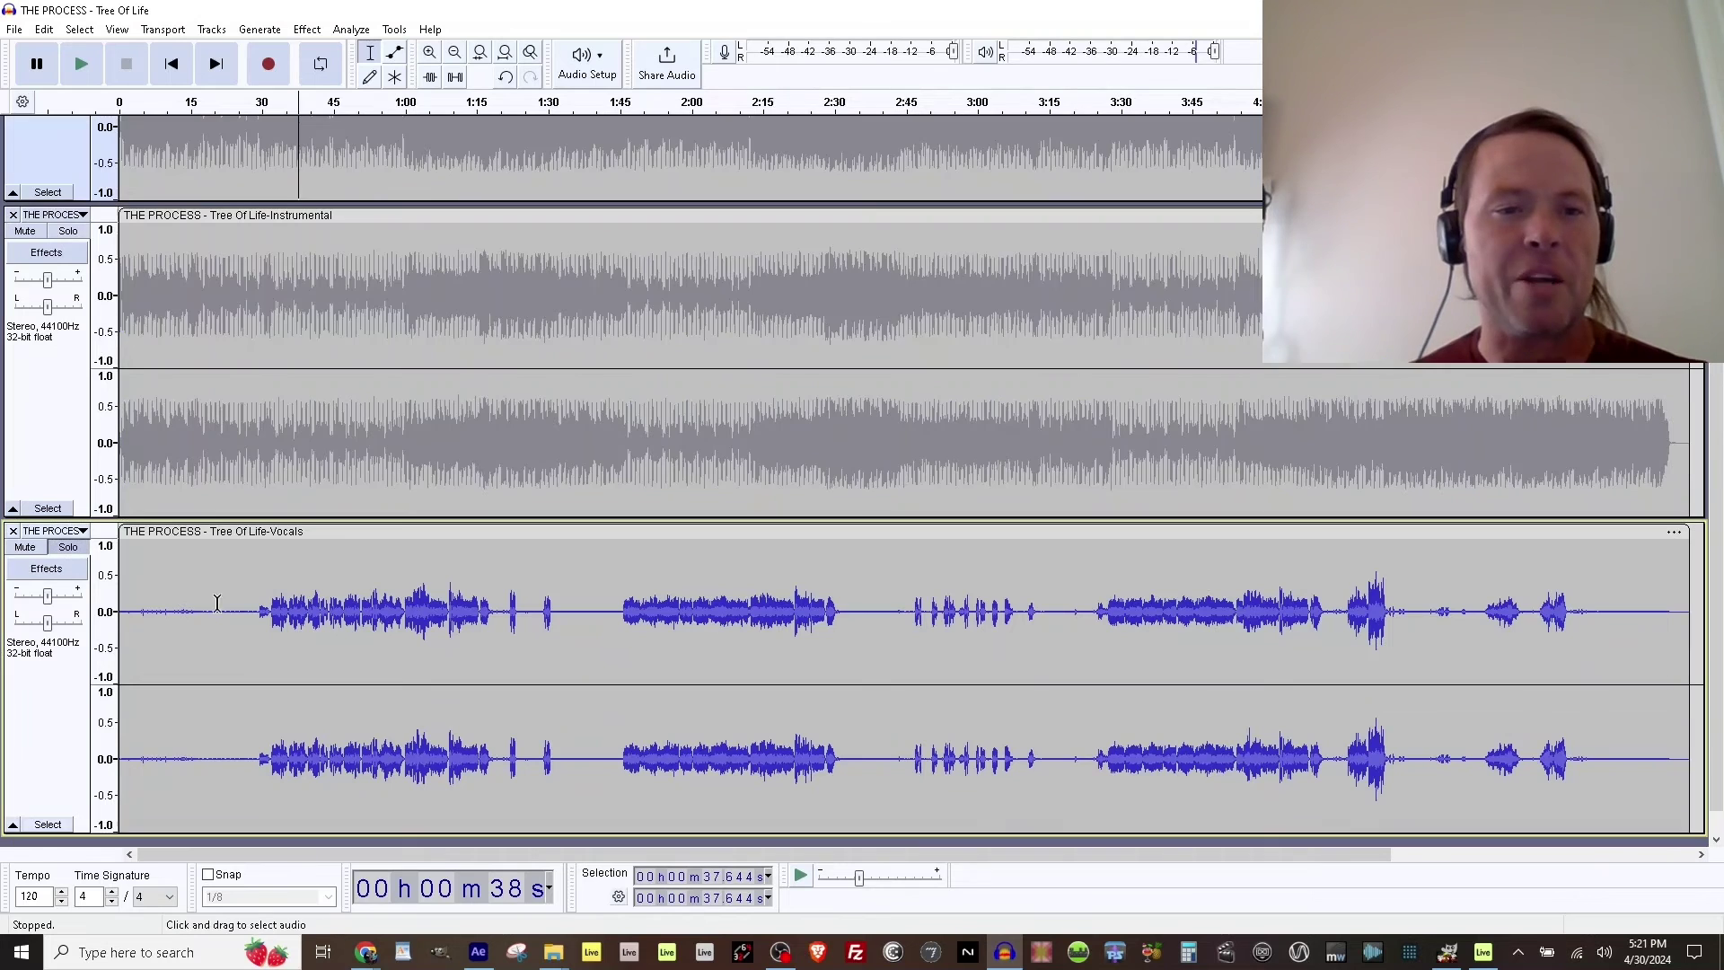
{"action": "left_click", "coordinate": [270, 604]}
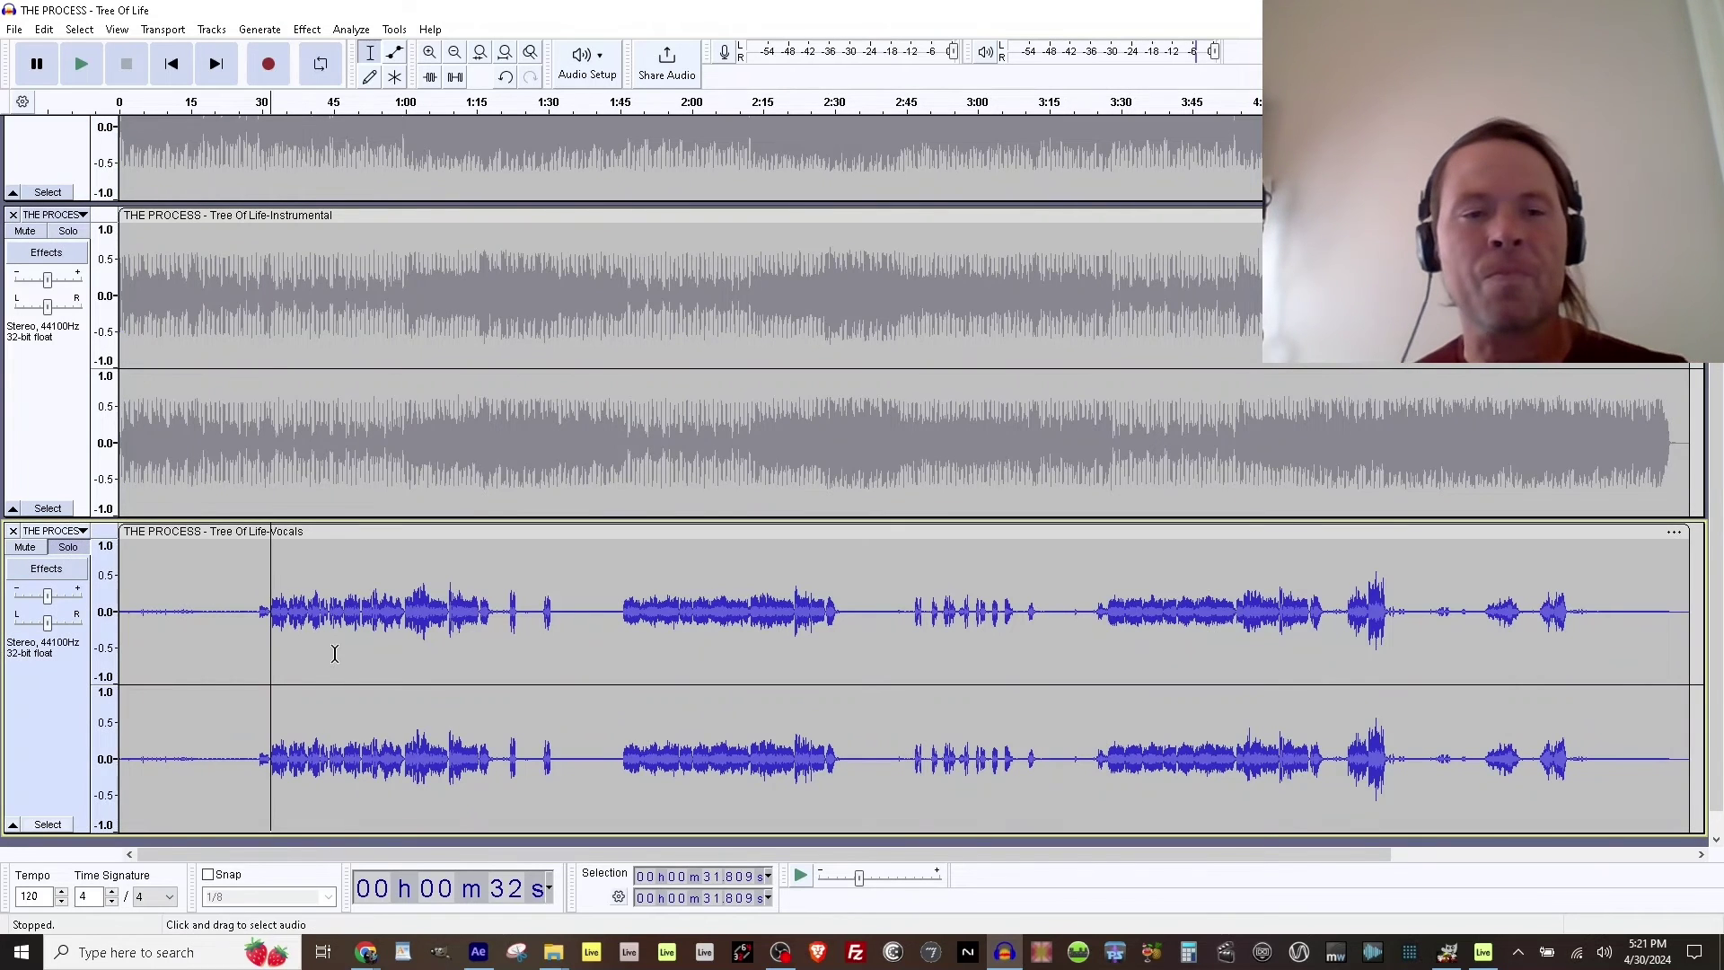
Play the soloed Vocals from 31.8 seconds, then zoom in around that point.
{"action": "key", "text": "space"}
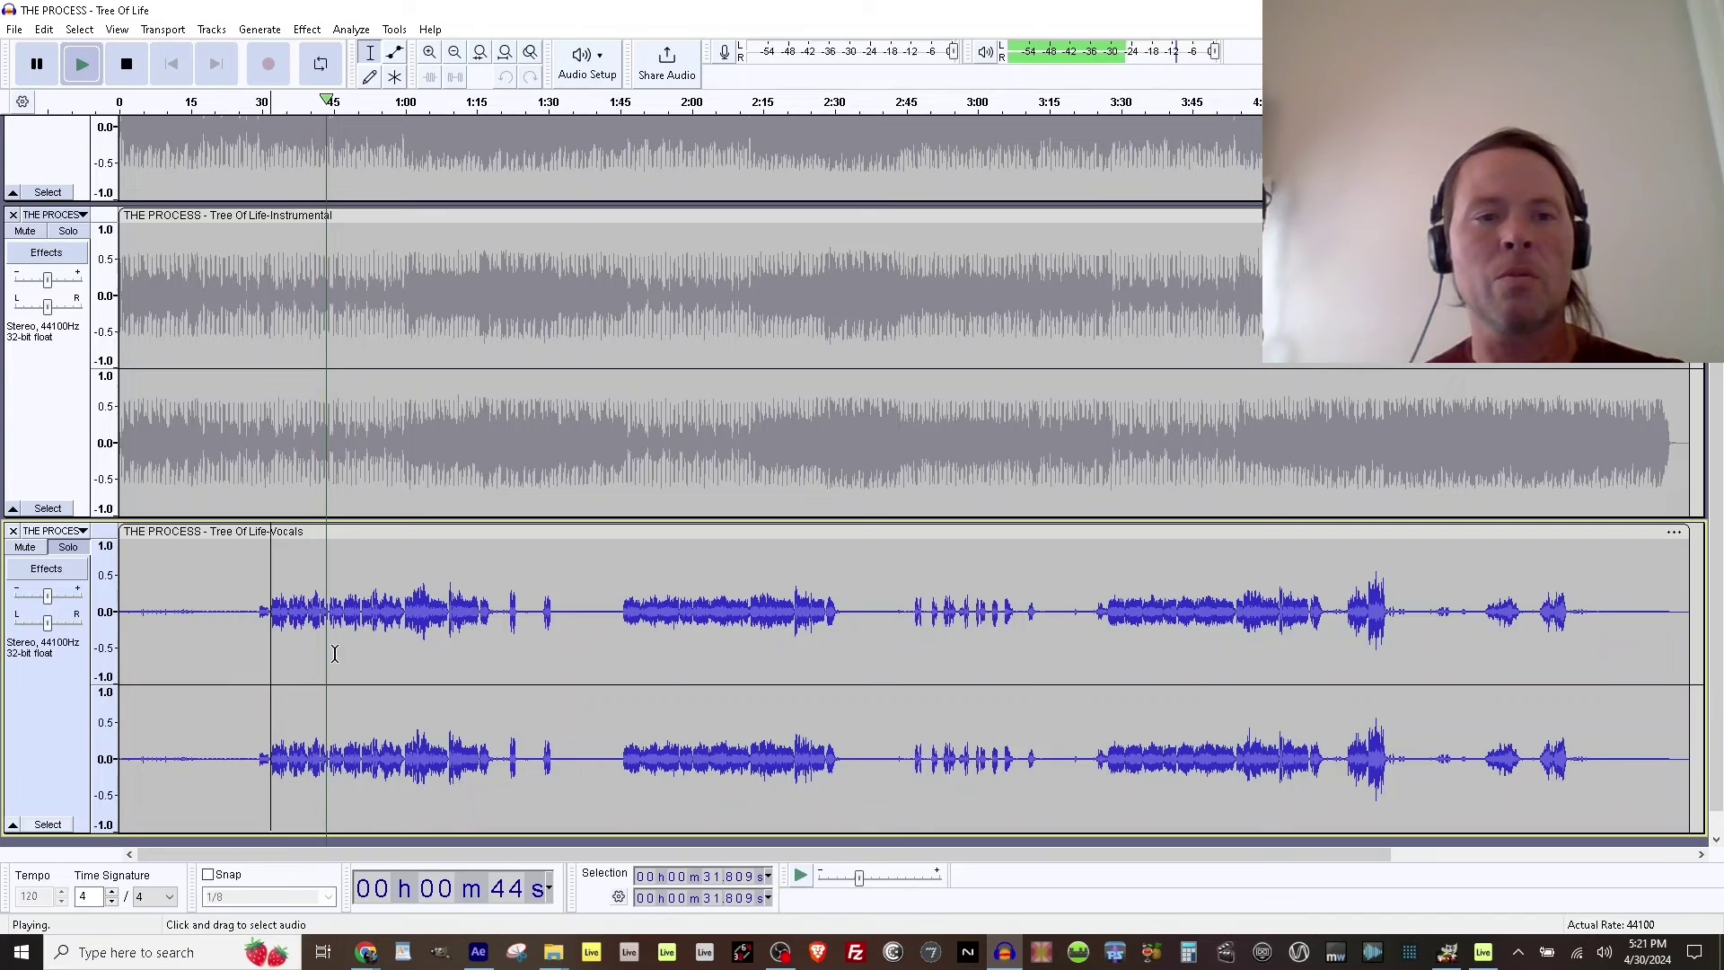
{"action": "key", "text": "space"}
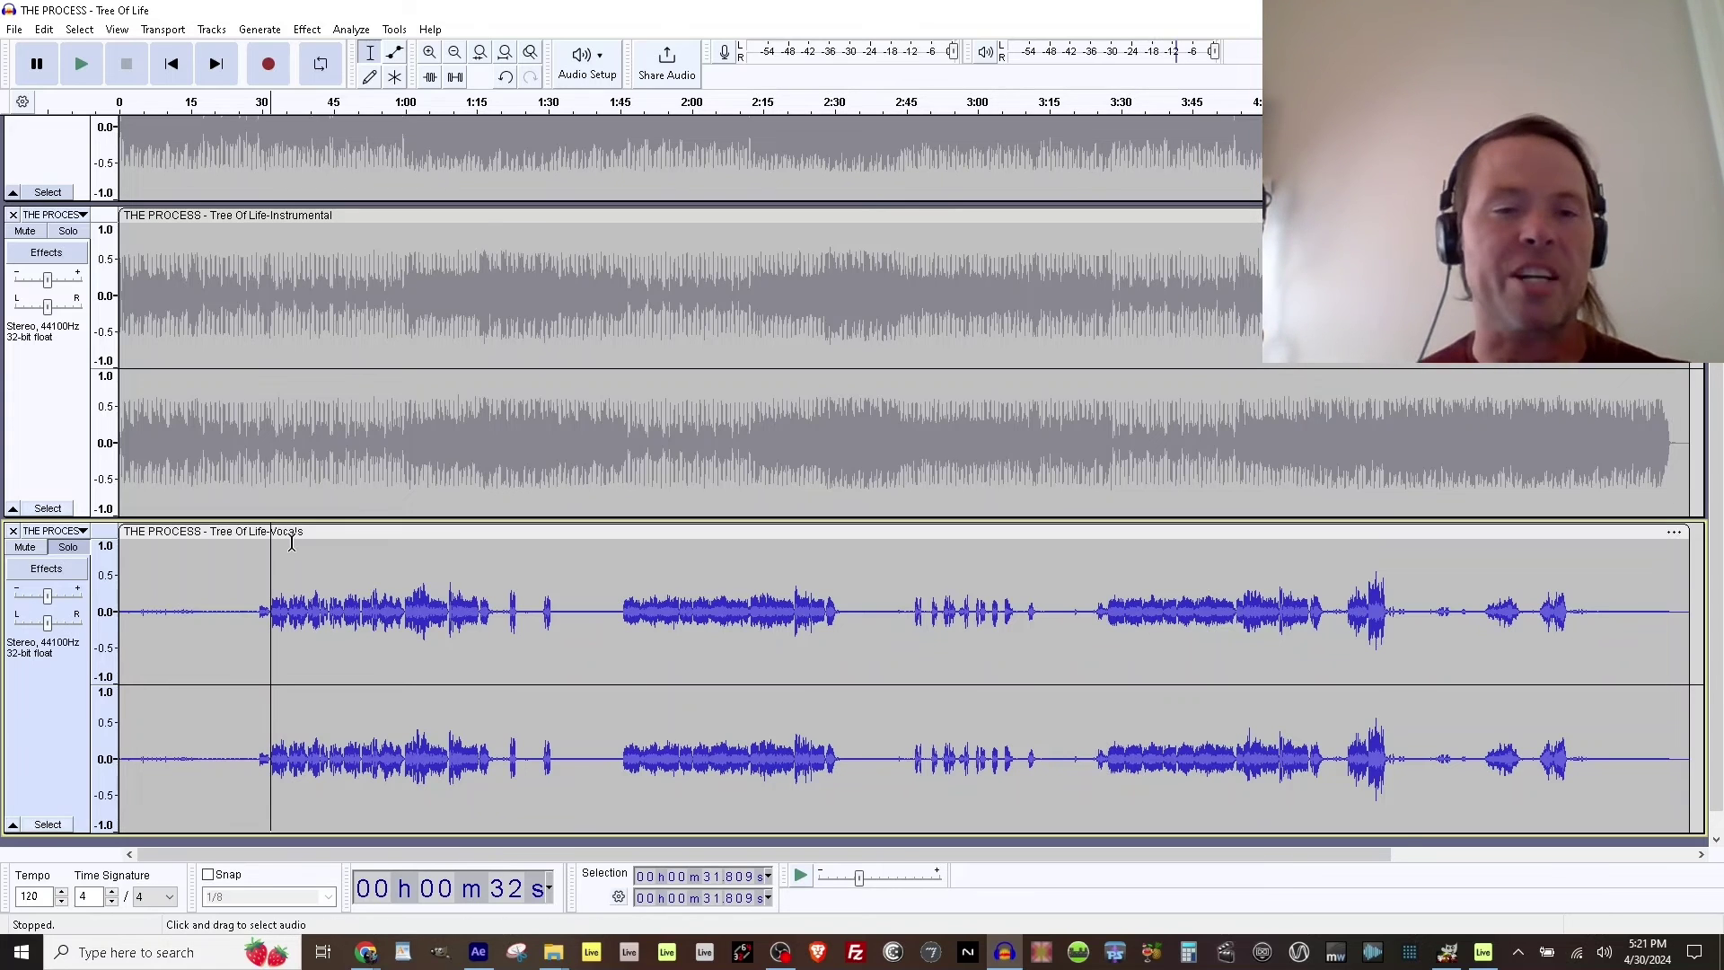
{"action": "left_click", "coordinate": [430, 53]}
Zoom in further and replay the vocals around the 32-second mark.
{"action": "left_click", "coordinate": [430, 53]}
{"action": "left_click", "coordinate": [430, 53]}
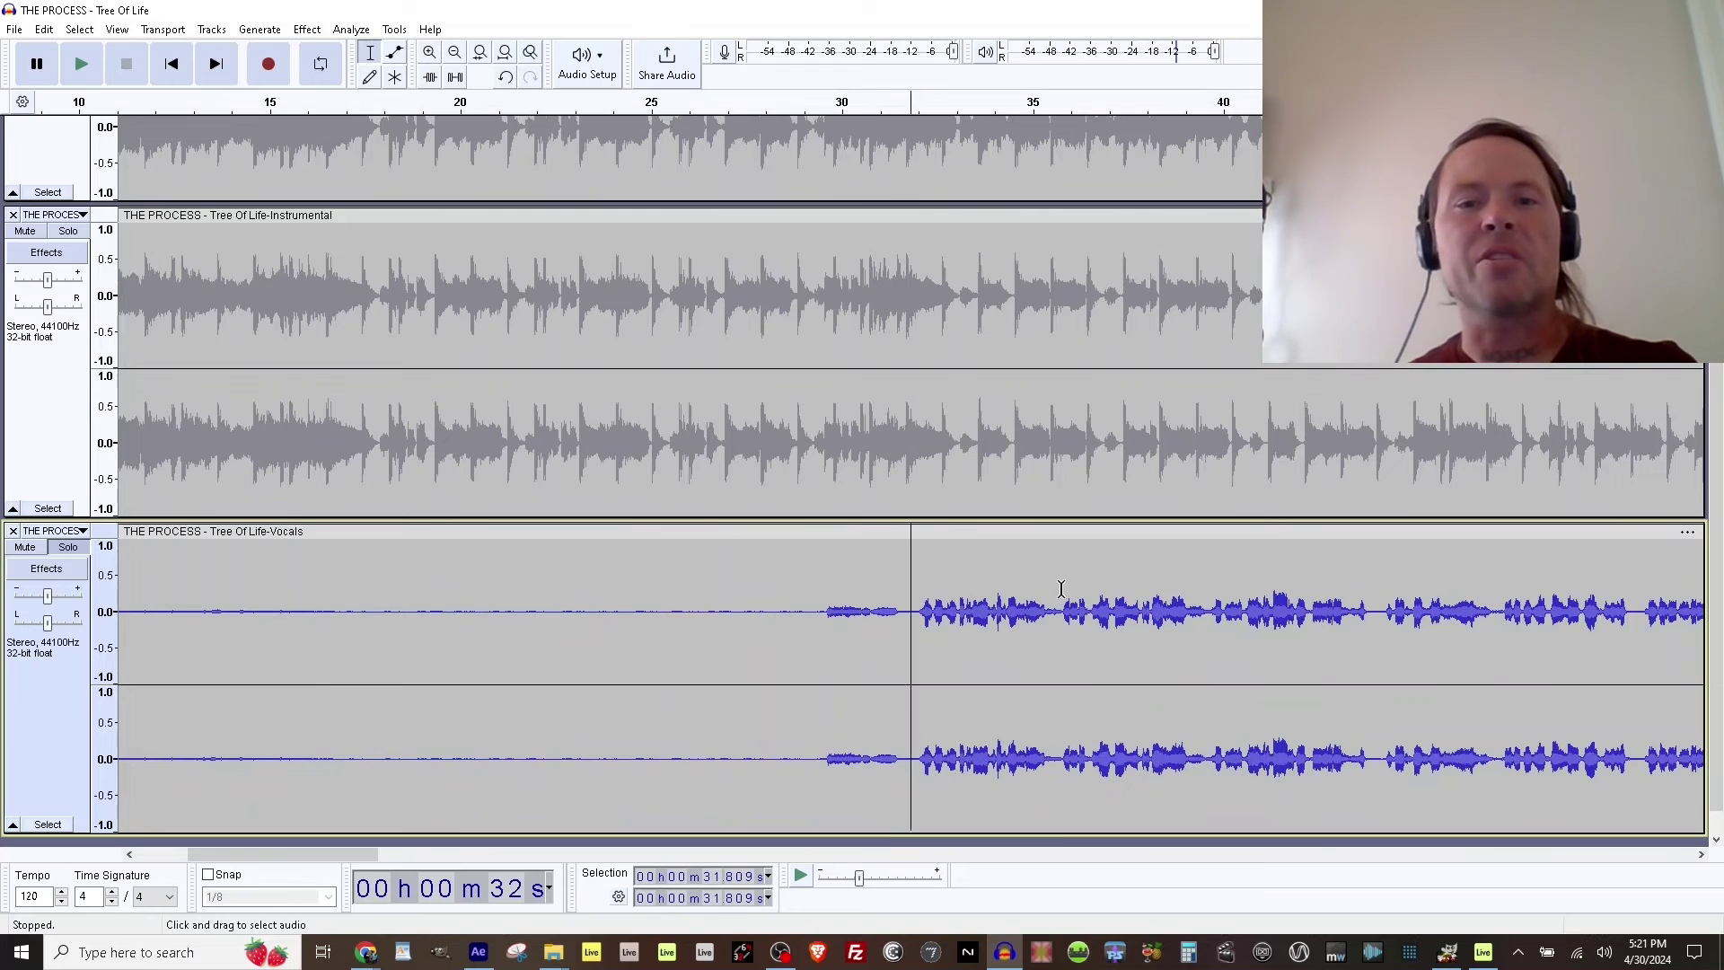
{"action": "key", "text": "space"}
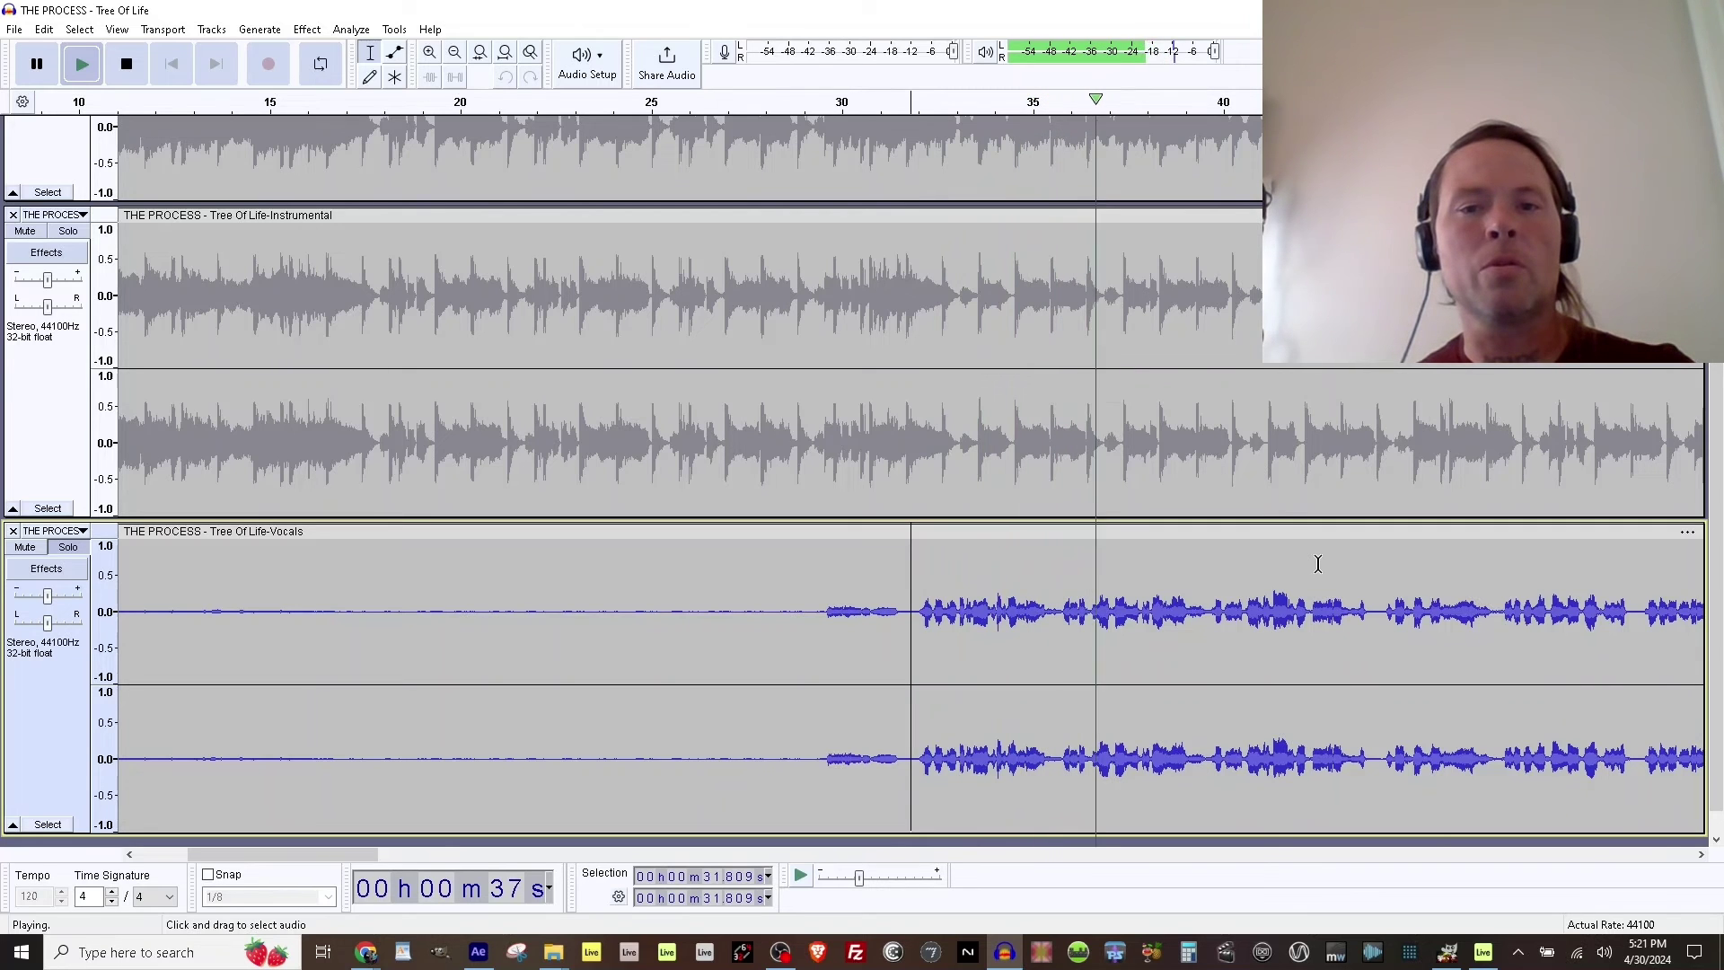
{"action": "key", "text": "space"}
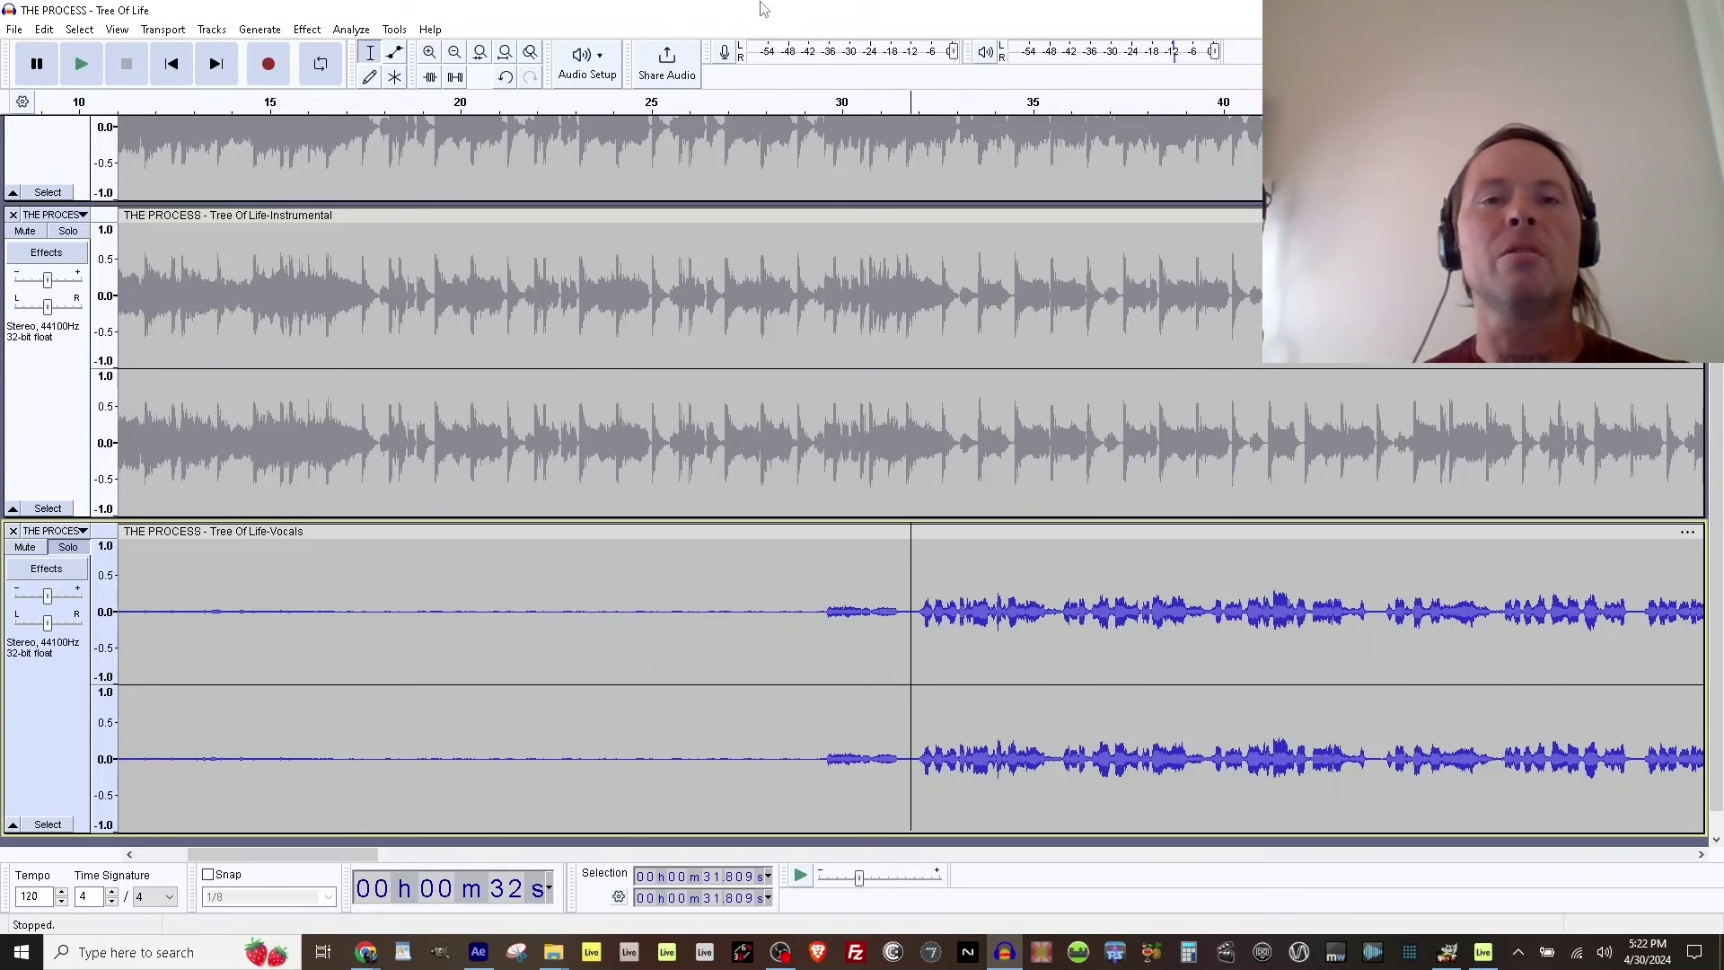
{"action": "key", "text": "space"}
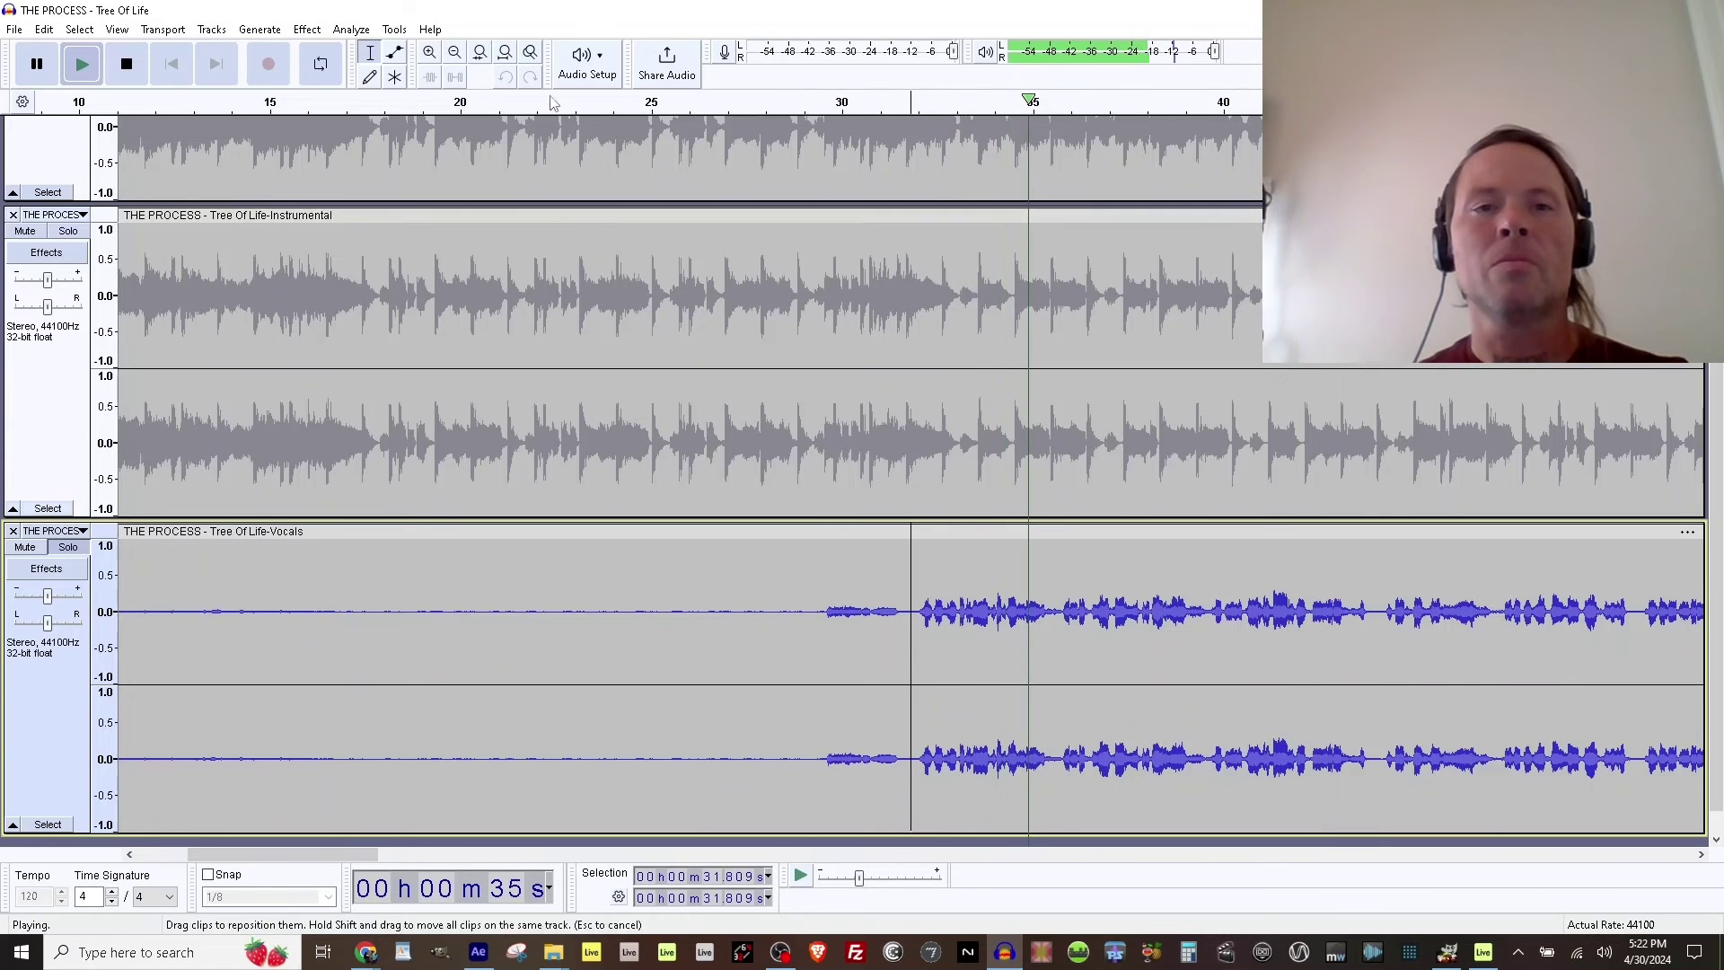
Zoom out to a two-minute view and play the vocals from 1:45.874.
{"action": "left_click", "coordinate": [456, 53]}
{"action": "left_click", "coordinate": [455, 53]}
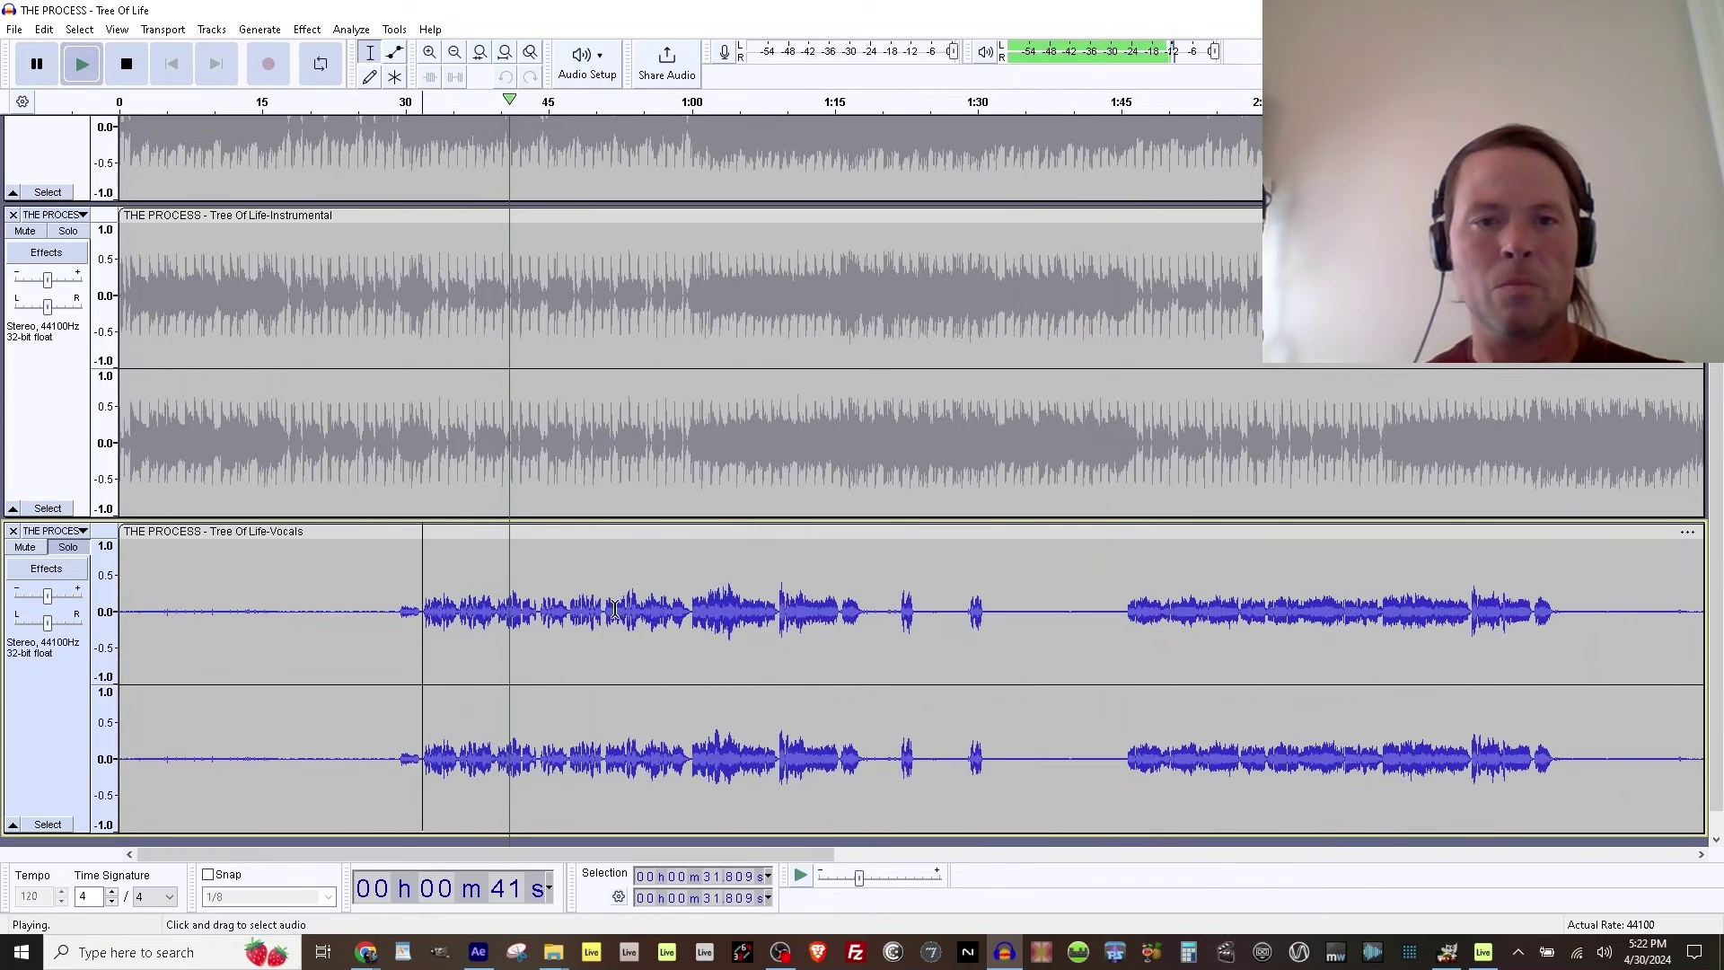
{"action": "left_click", "coordinate": [1128, 593]}
{"action": "key", "text": "space"}
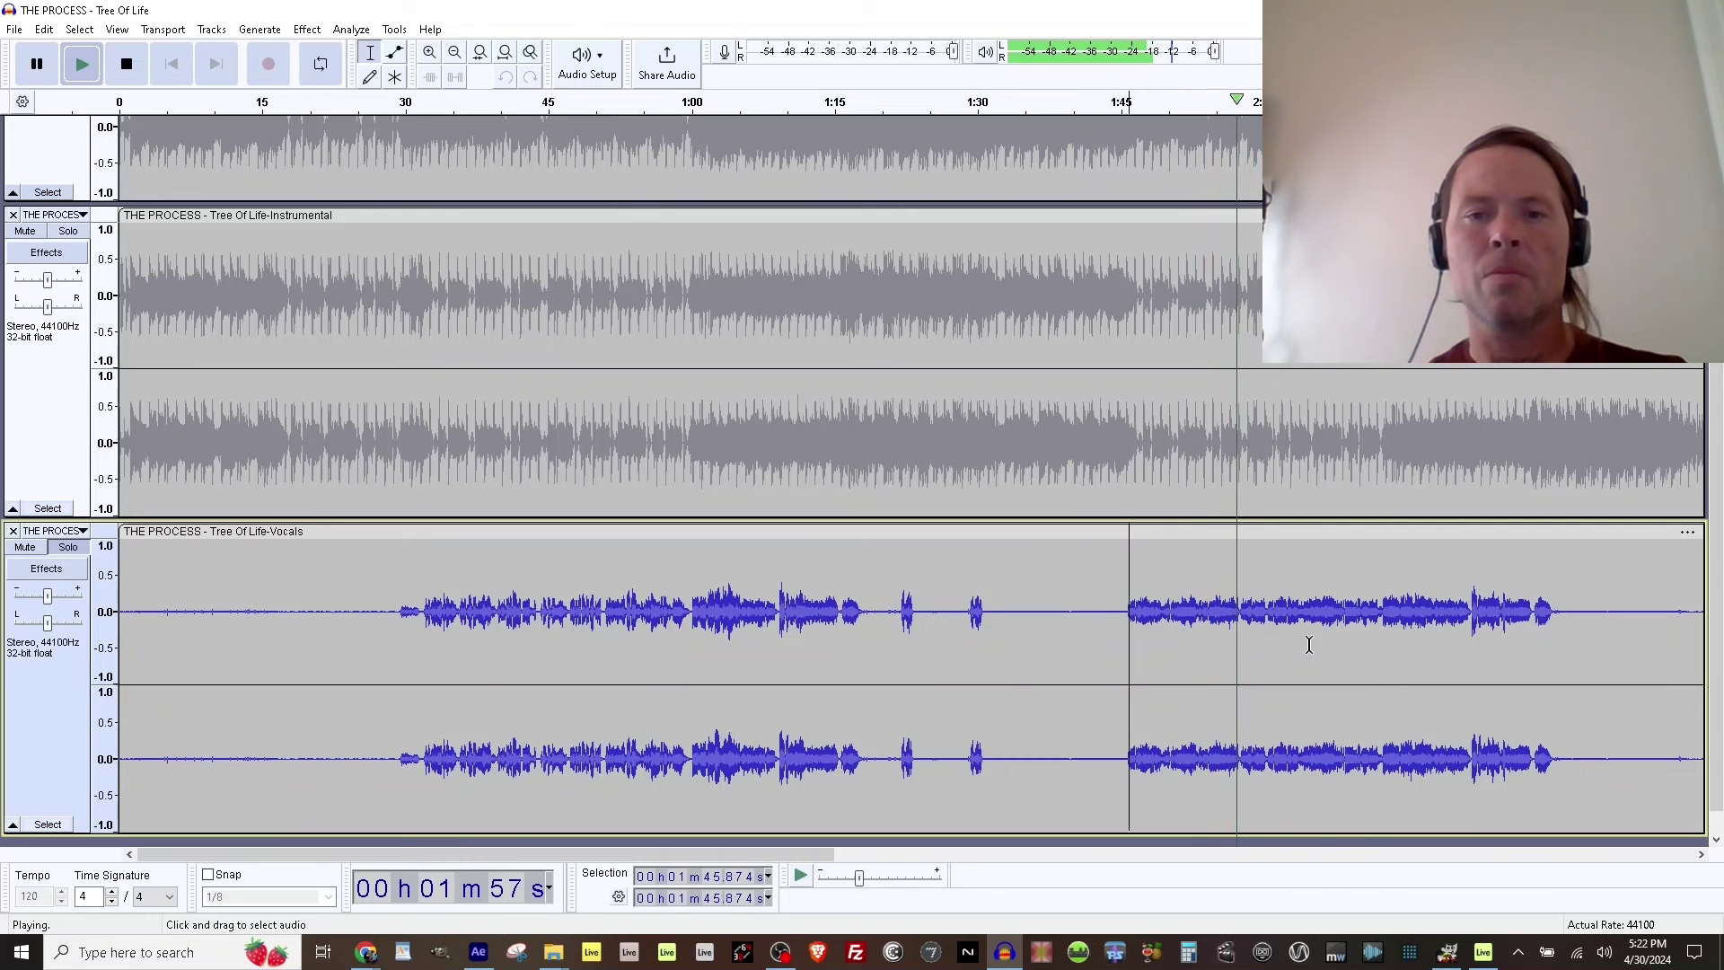
{"action": "key", "text": "space"}
{"action": "scroll", "coordinate": [1306, 629], "scroll_direction": "up", "scroll_amount": 3}
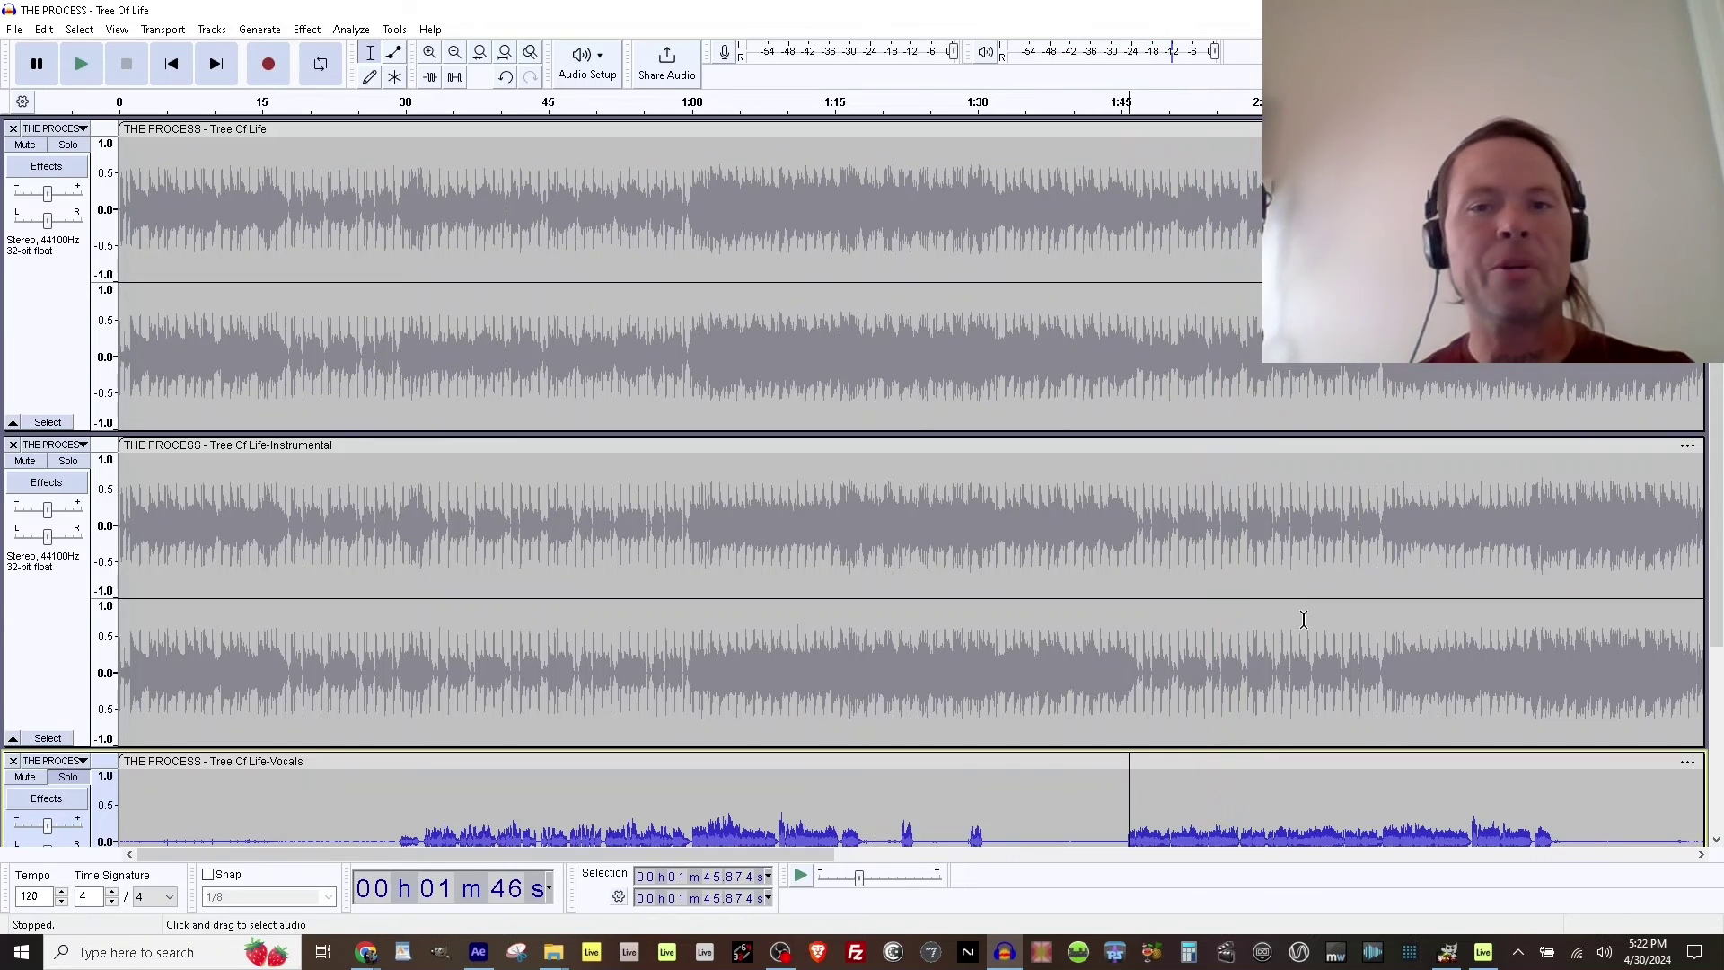
Solo the original song instead of Vocals and play it from 31.621 seconds.
{"action": "left_click", "coordinate": [83, 148]}
{"action": "scroll", "coordinate": [787, 182], "scroll_direction": "down", "scroll_amount": 3}
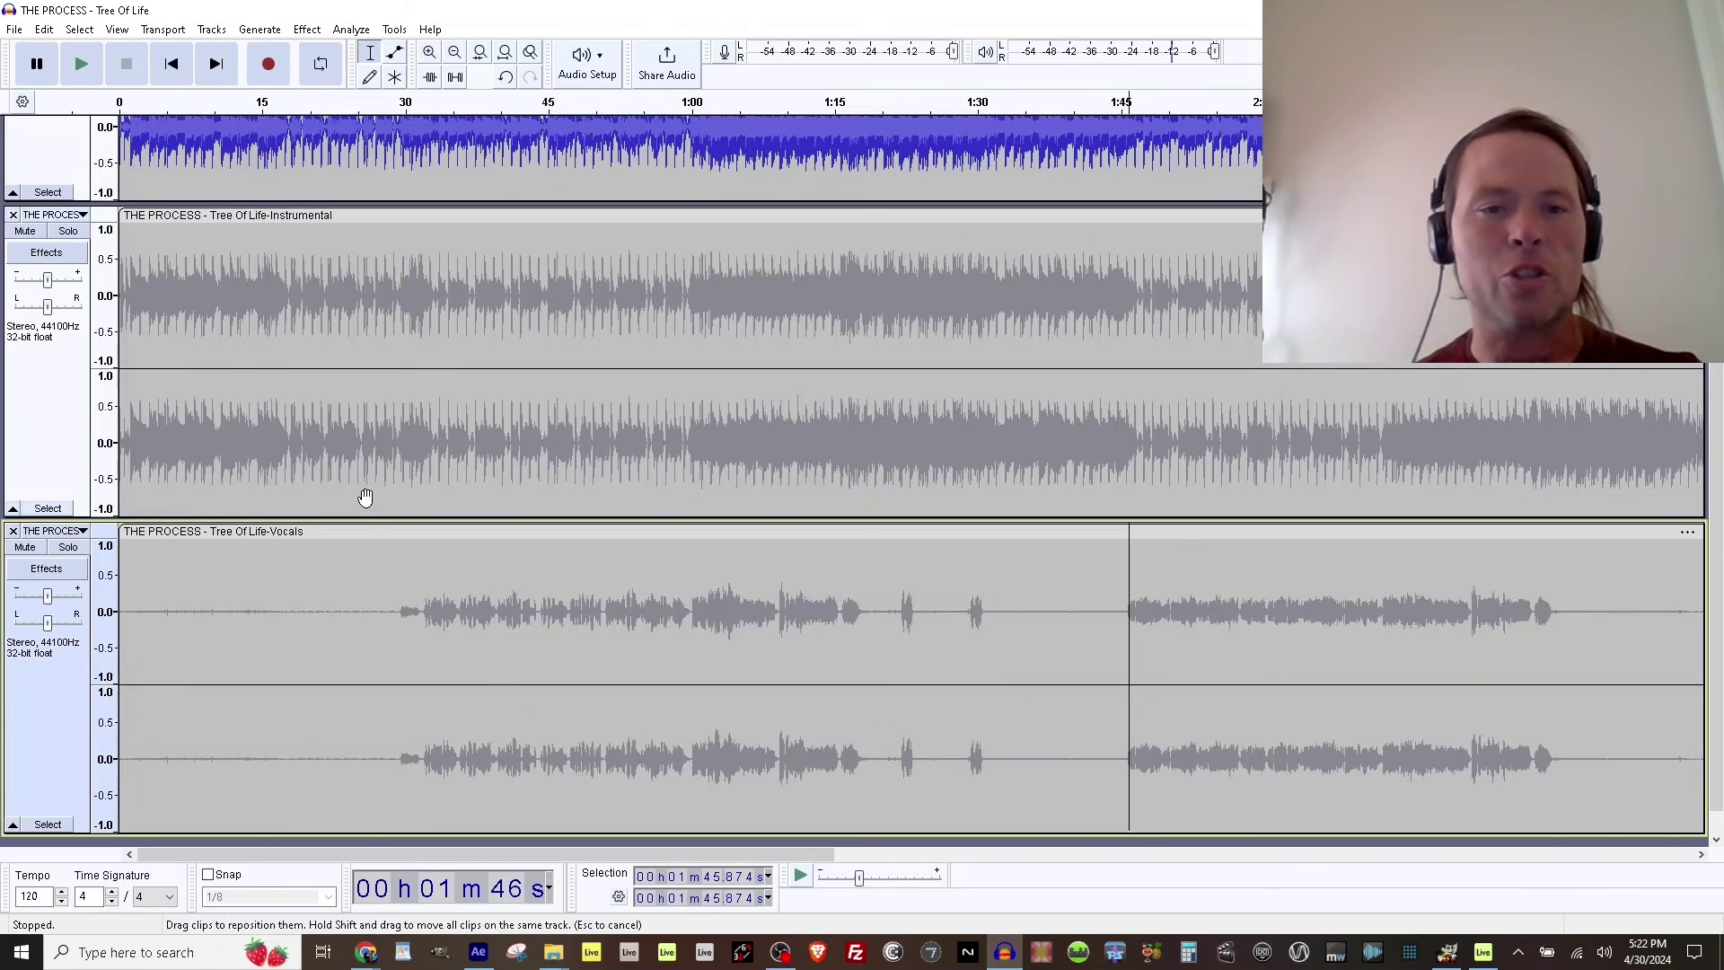
{"action": "left_click", "coordinate": [420, 575]}
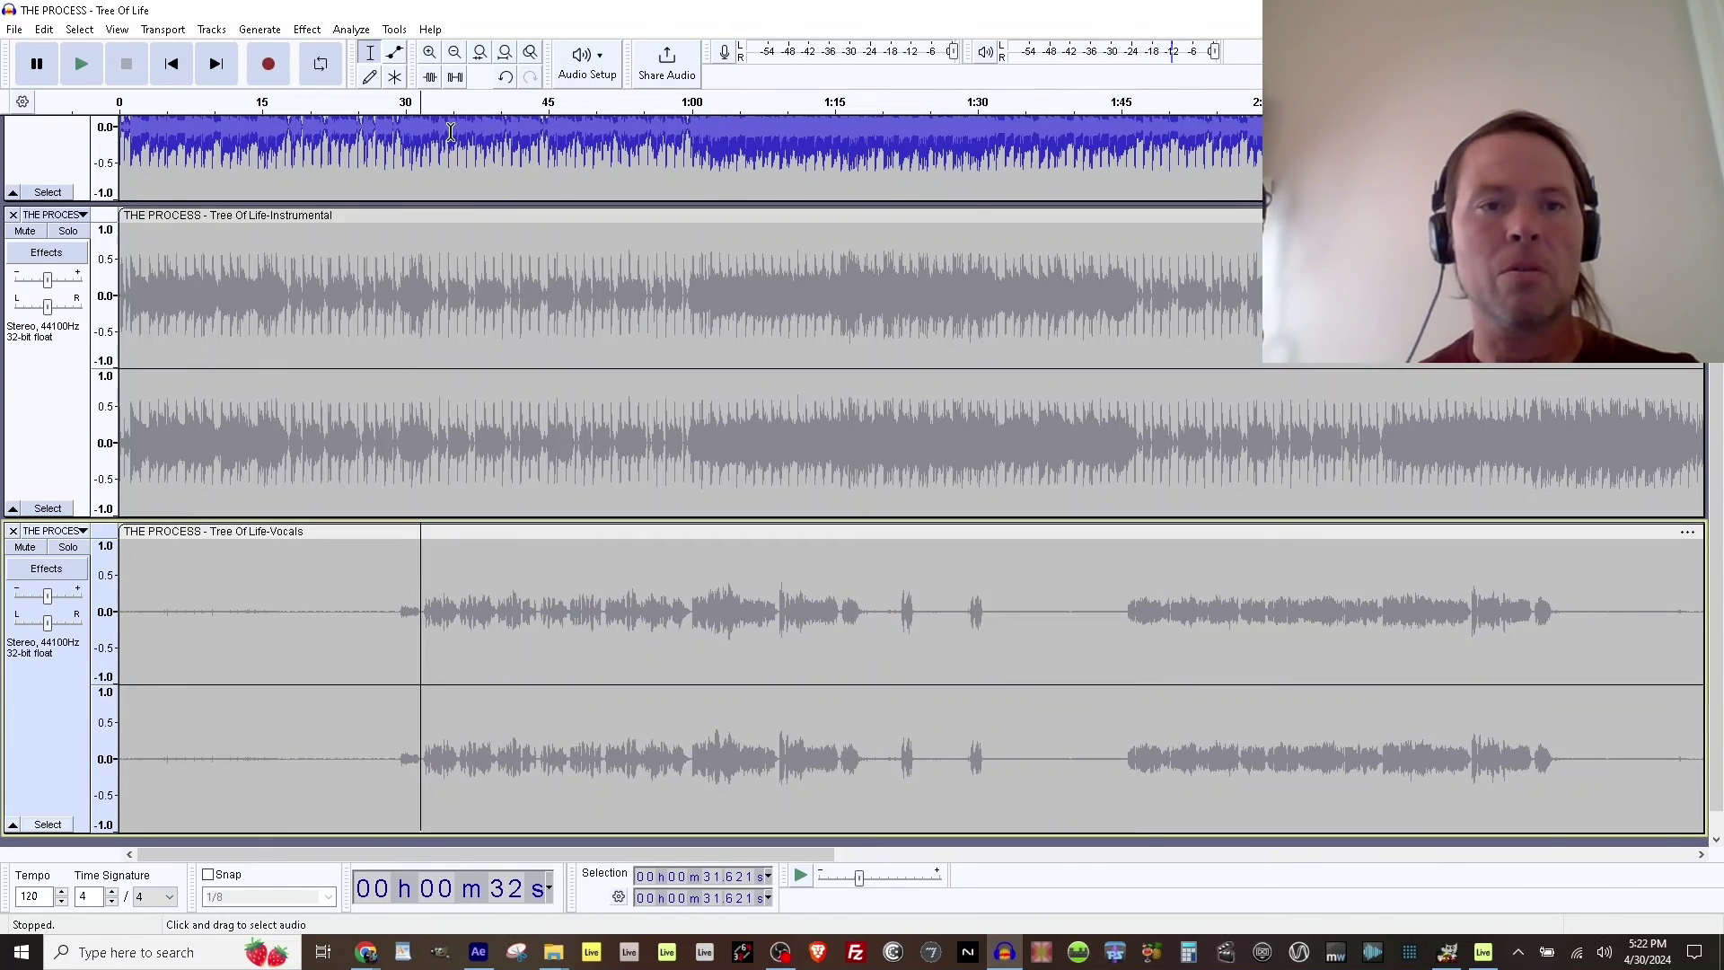
{"action": "key", "text": "space"}
{"action": "scroll", "coordinate": [455, 246], "scroll_direction": "up", "scroll_amount": 3}
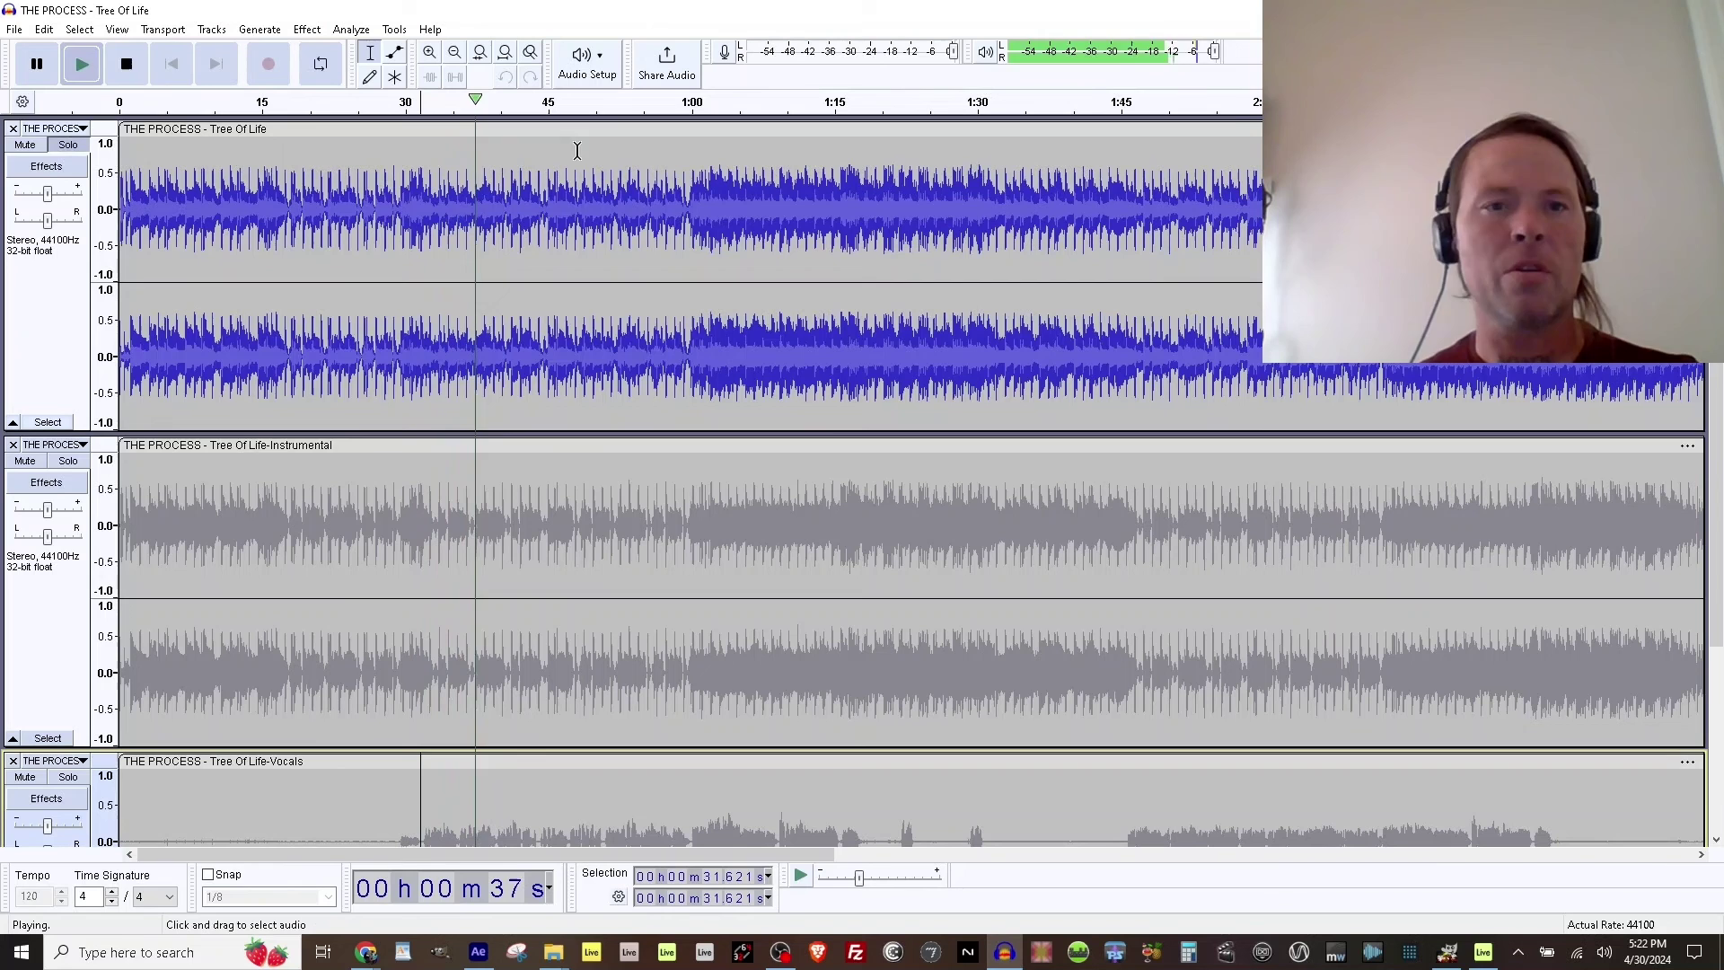
{"action": "key", "text": "space"}
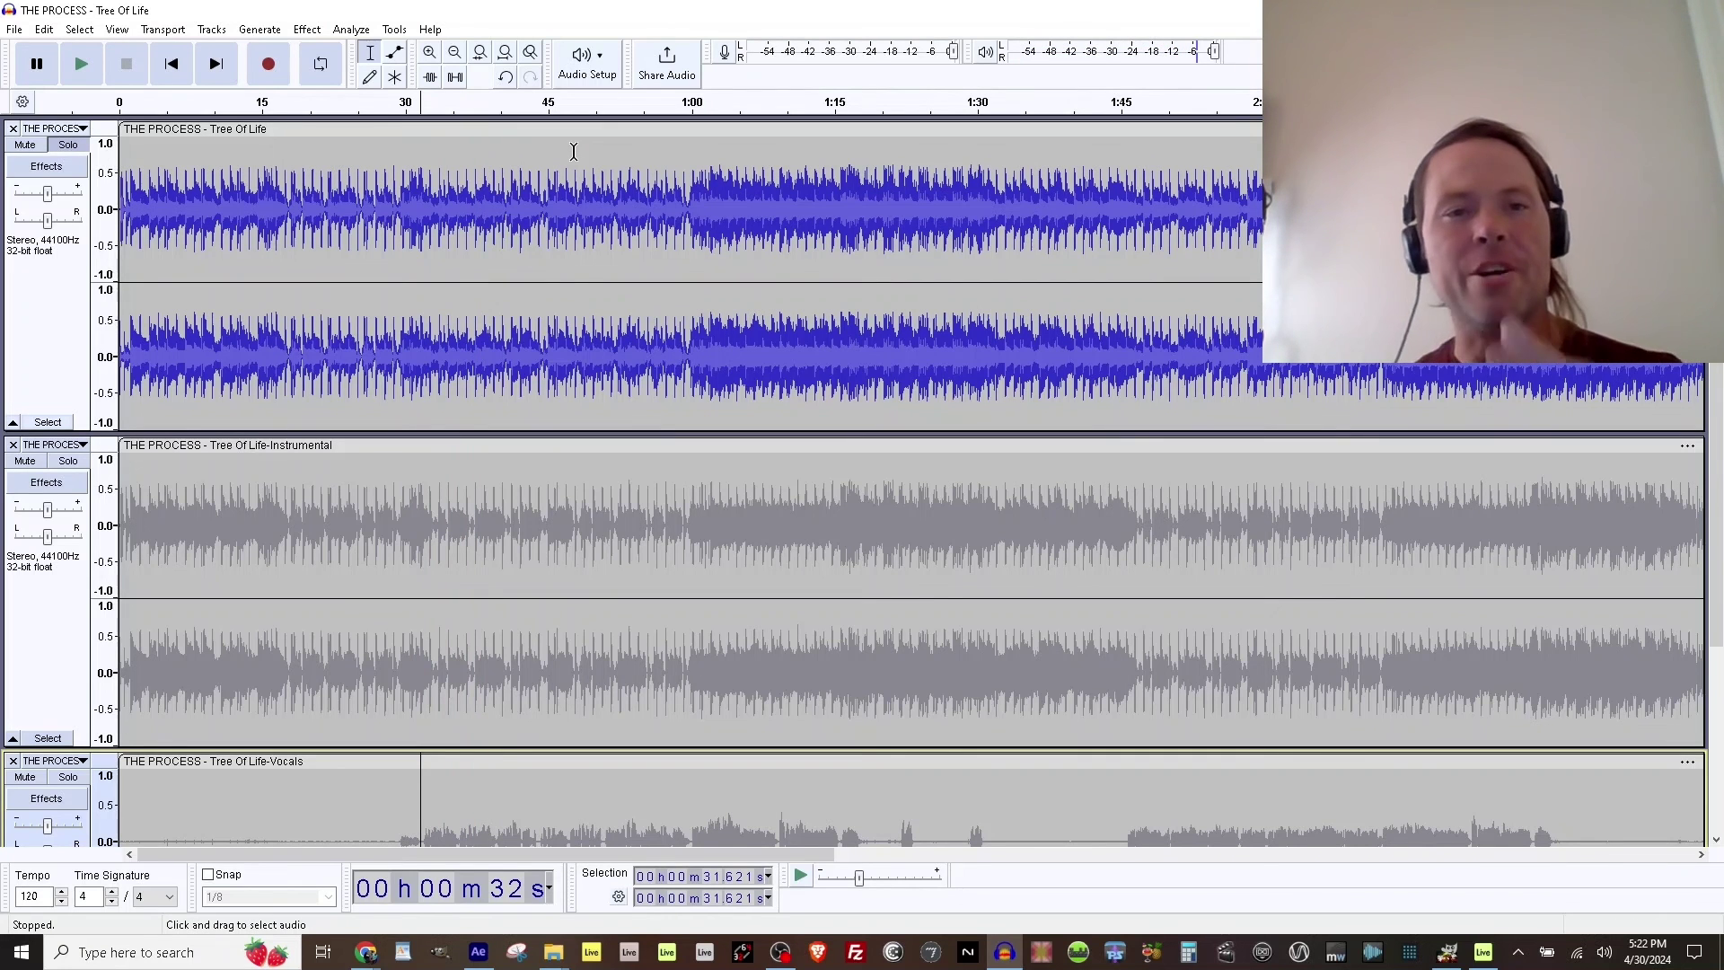